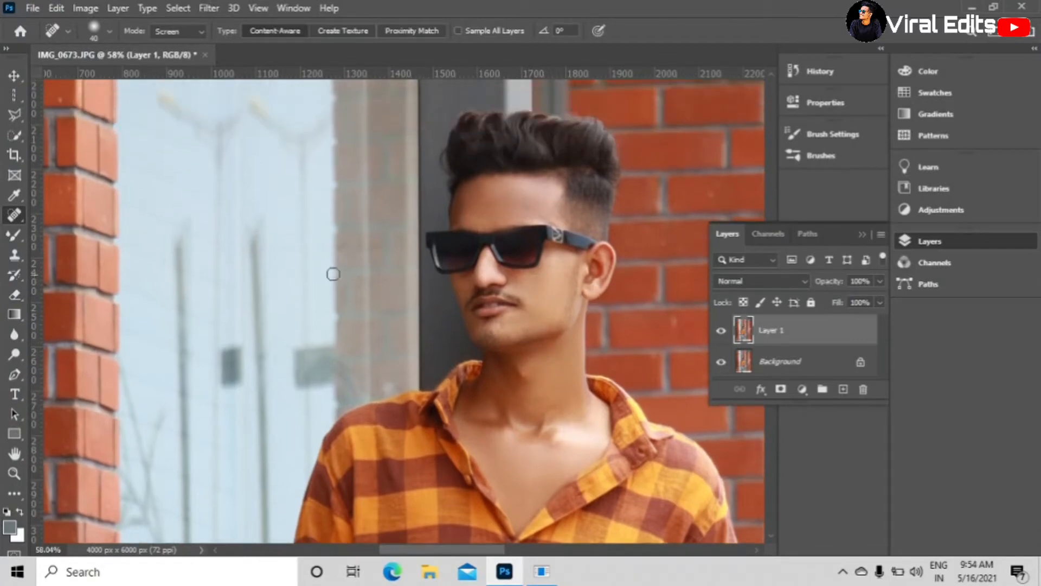
Select the Mixer Brush tool and open the Camera Raw Filter for Layer 1
click(13, 236)
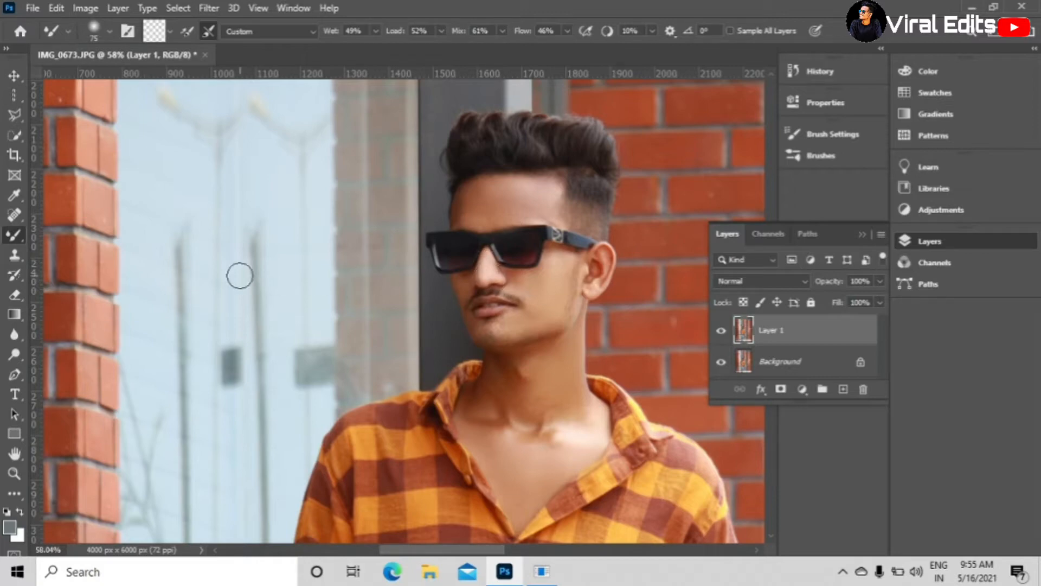
key(ctrl+minus)
key(ctrl+minus)
key(ctrl+minus)
key(ctrl+minus)
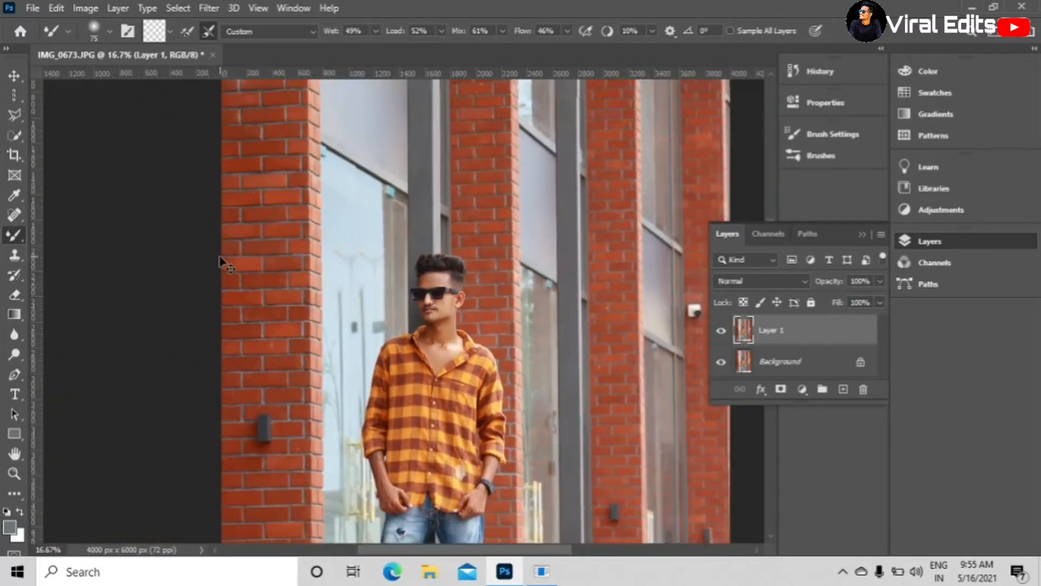
key(ctrl+minus)
click(209, 8)
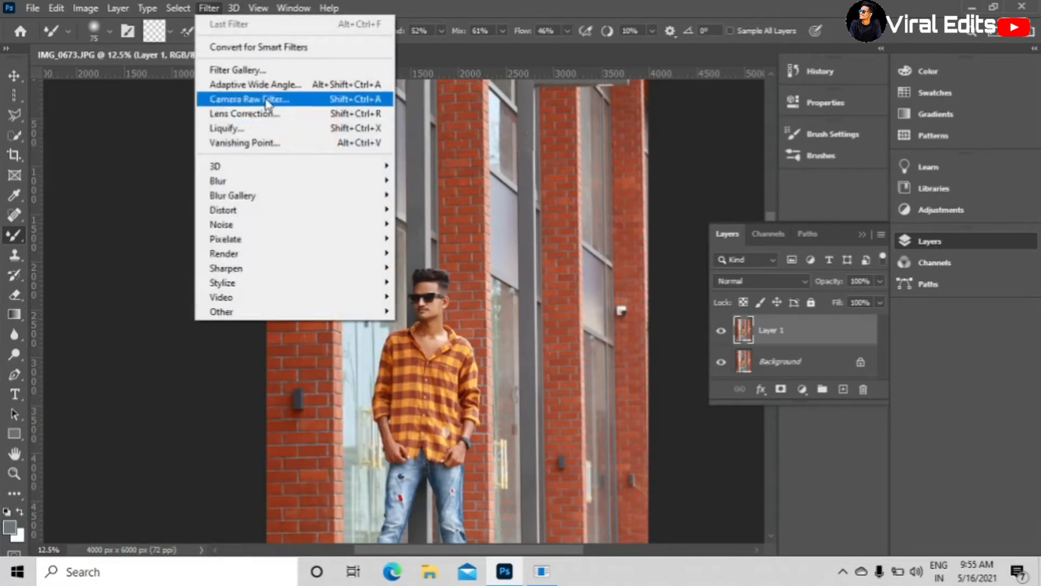
click(307, 104)
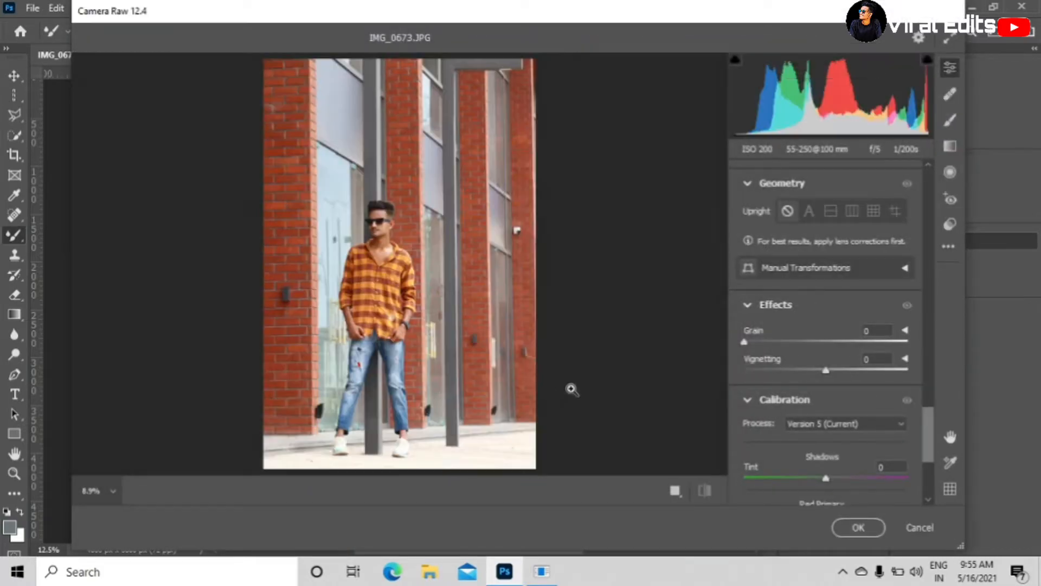
Raise the yellow saturation to +28 in the Color Mixer
scroll(455, 339, up, 3)
scroll(473, 353, up, 3)
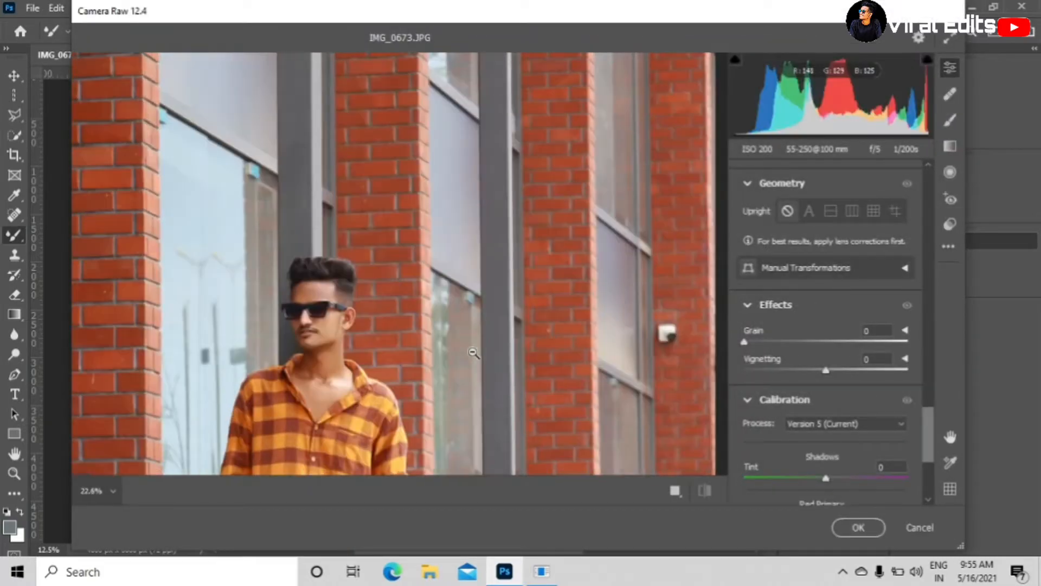
scroll(473, 353, down, 3)
scroll(808, 423, down, 3)
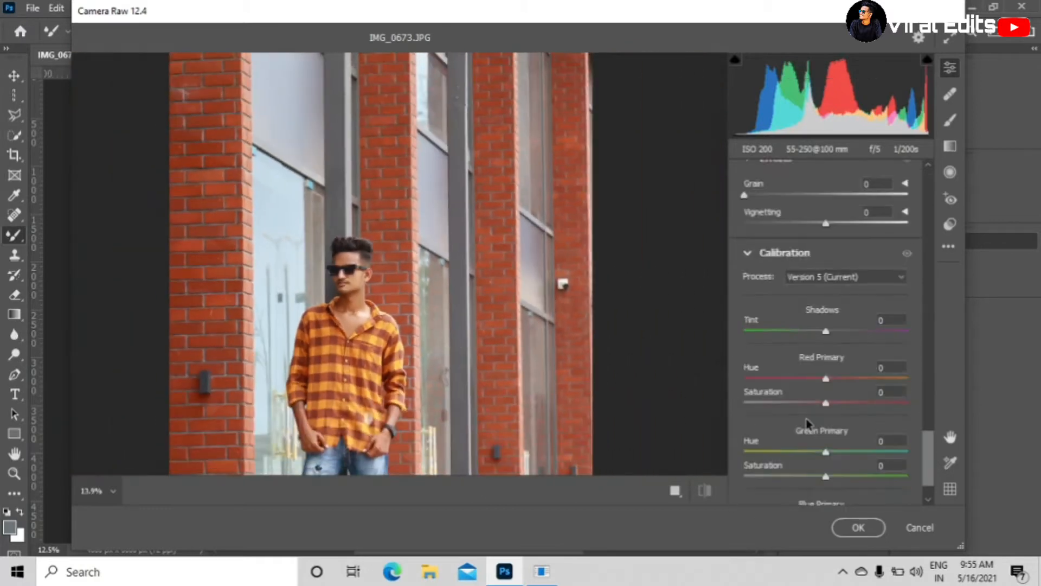
scroll(808, 423, down, 1)
scroll(808, 423, up, 10)
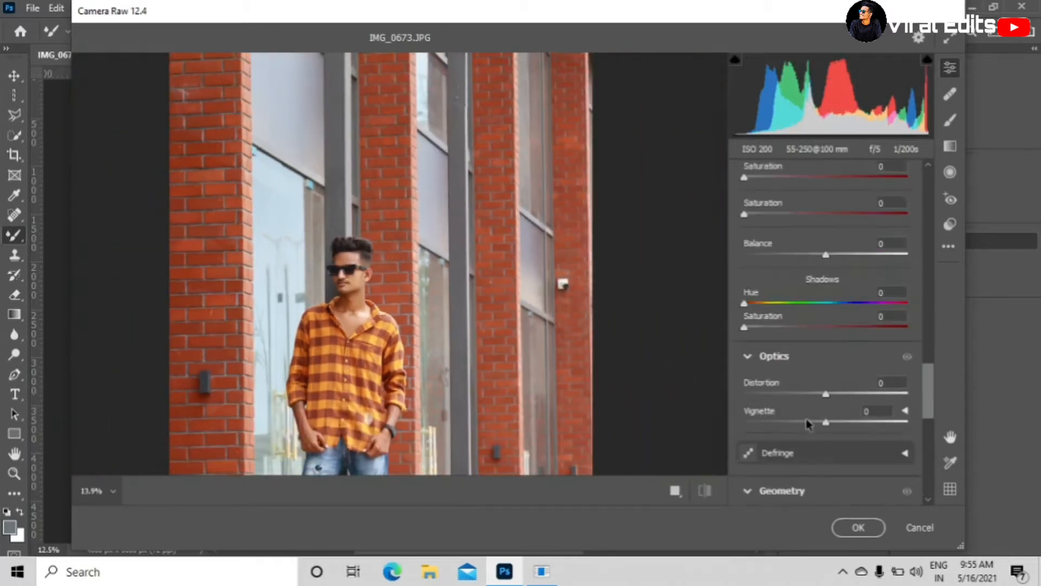
scroll(808, 423, up, 5)
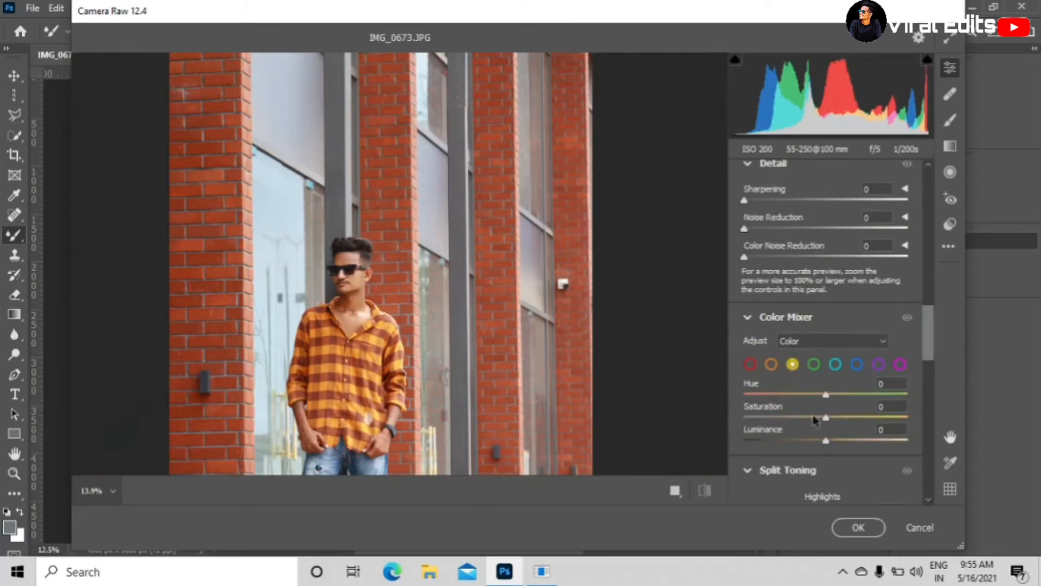
drag(828, 422, 858, 428)
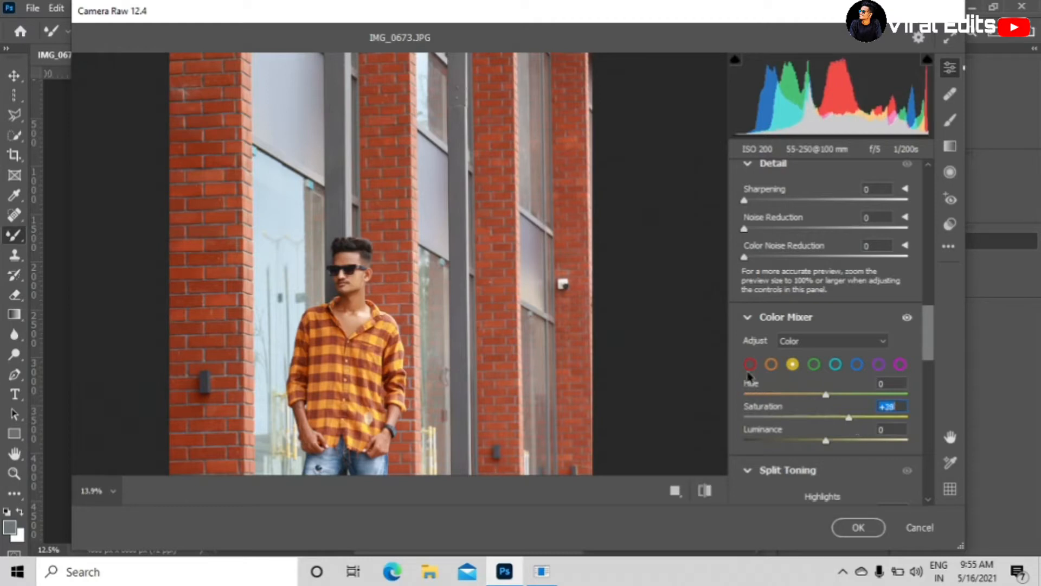
Set the orange saturation to -9 and the orange luminance to +16 in the Color Mixer
click(770, 364)
scroll(351, 306, up, 3)
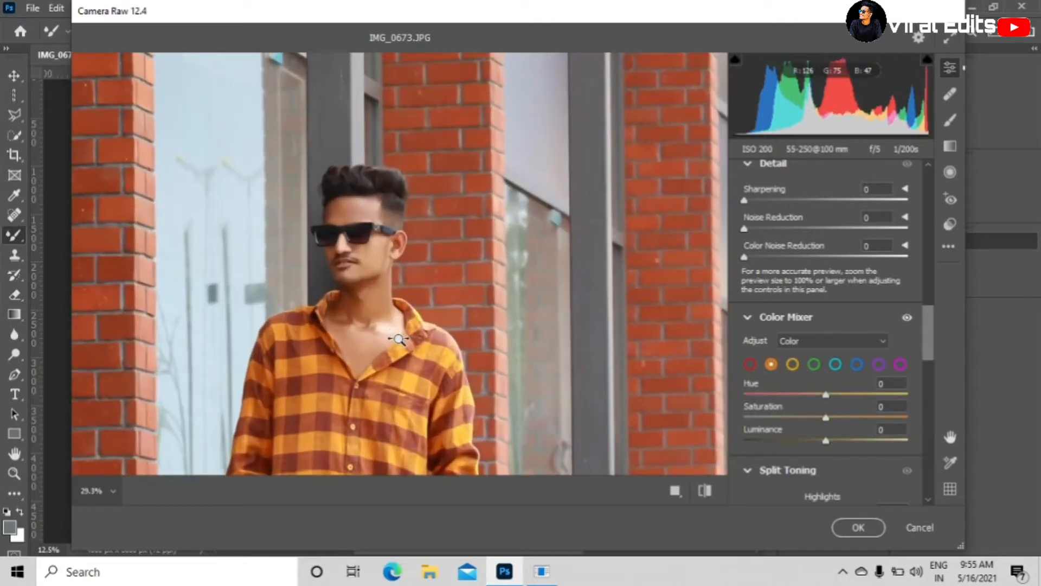
drag(826, 424, 839, 442)
alt+click(498, 372)
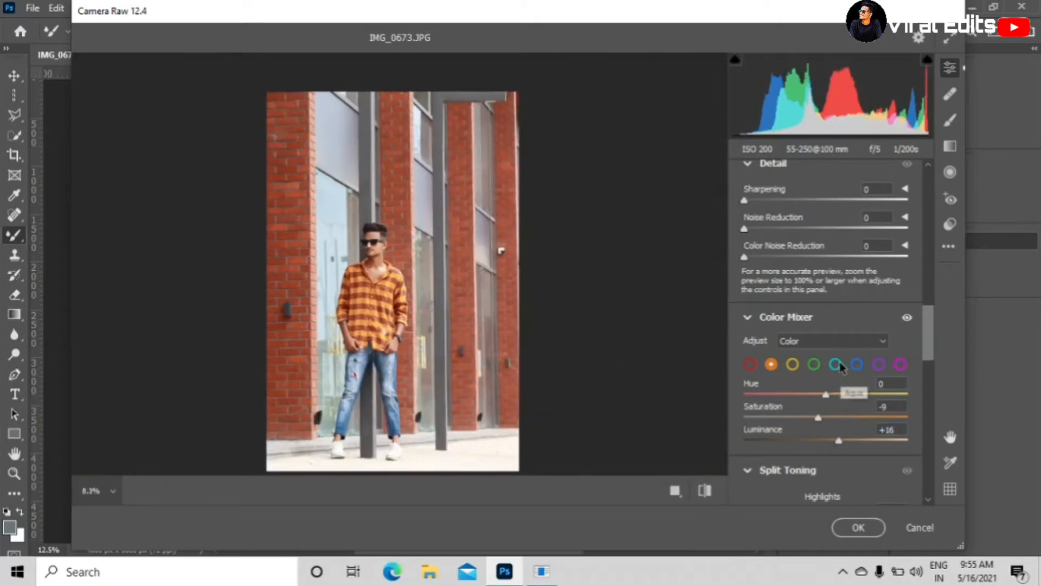
Set the aqua saturation to -100 and the blue saturation to +31 in the Color Mixer
click(836, 364)
drag(826, 420, 738, 417)
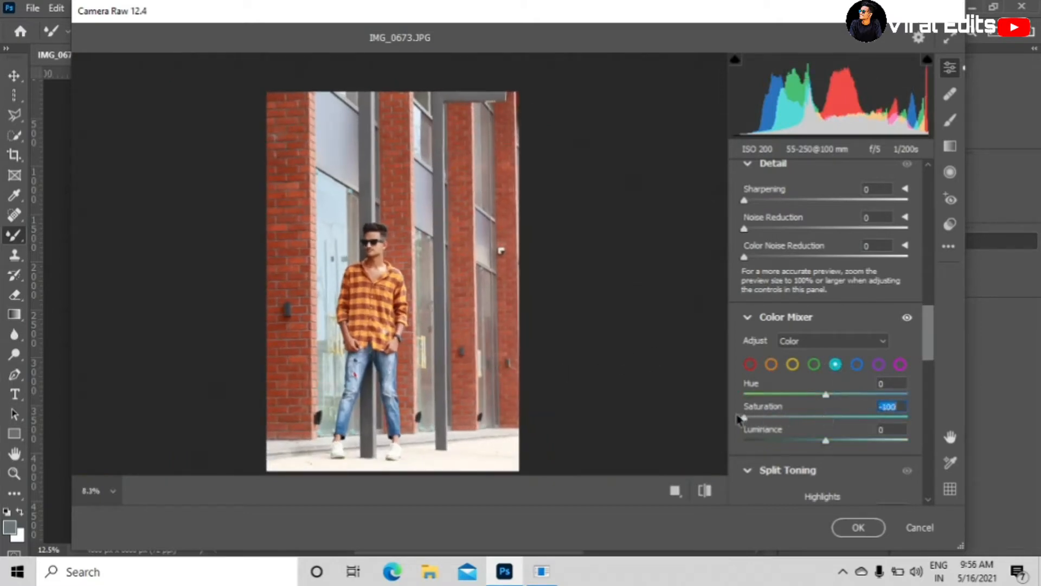
click(857, 364)
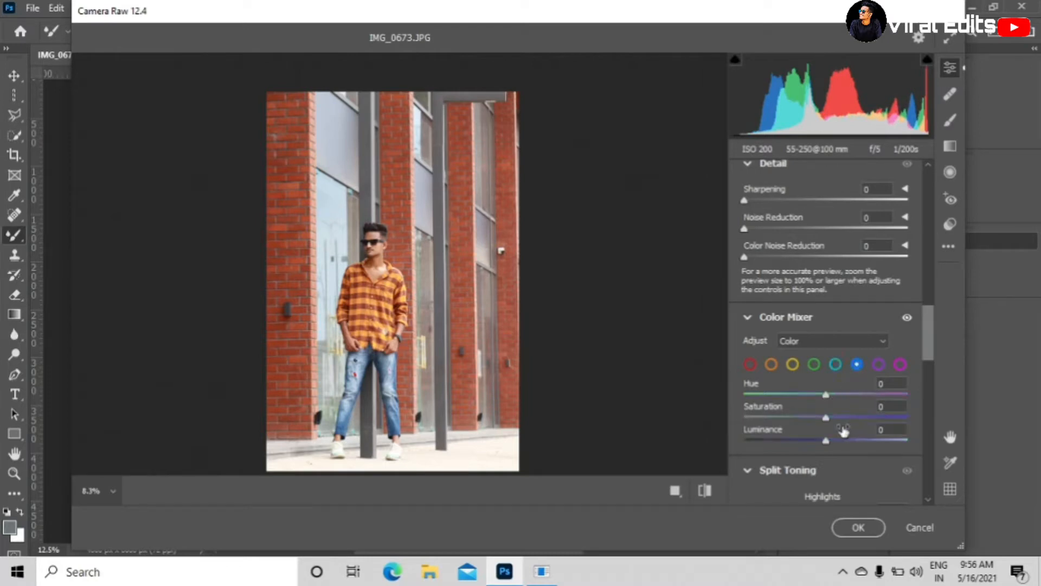
drag(825, 421, 849, 424)
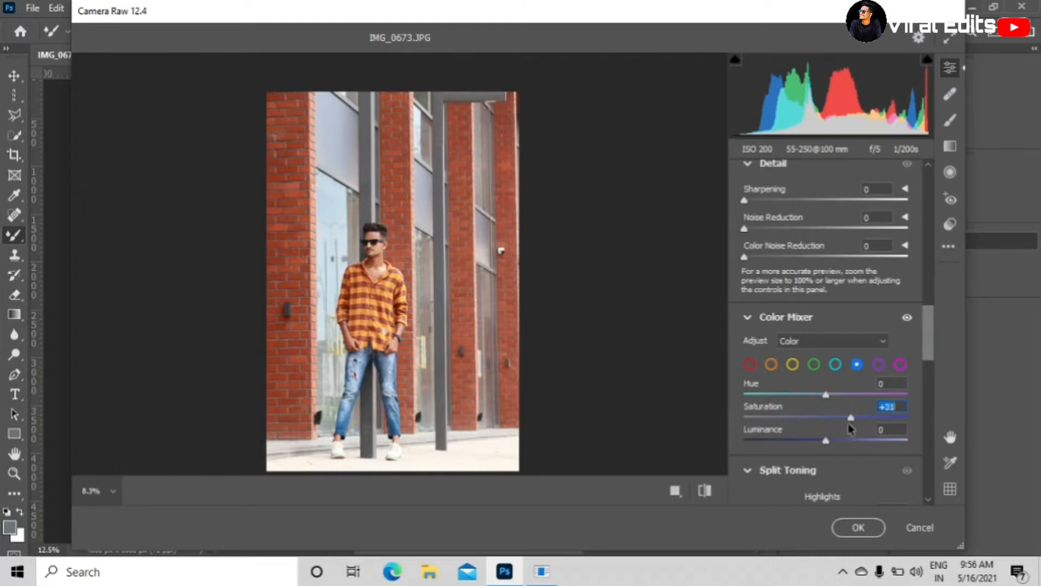
Set the purples to saturation -100 and hue -51, and reduce the magenta saturation in the Color Mixer
click(878, 363)
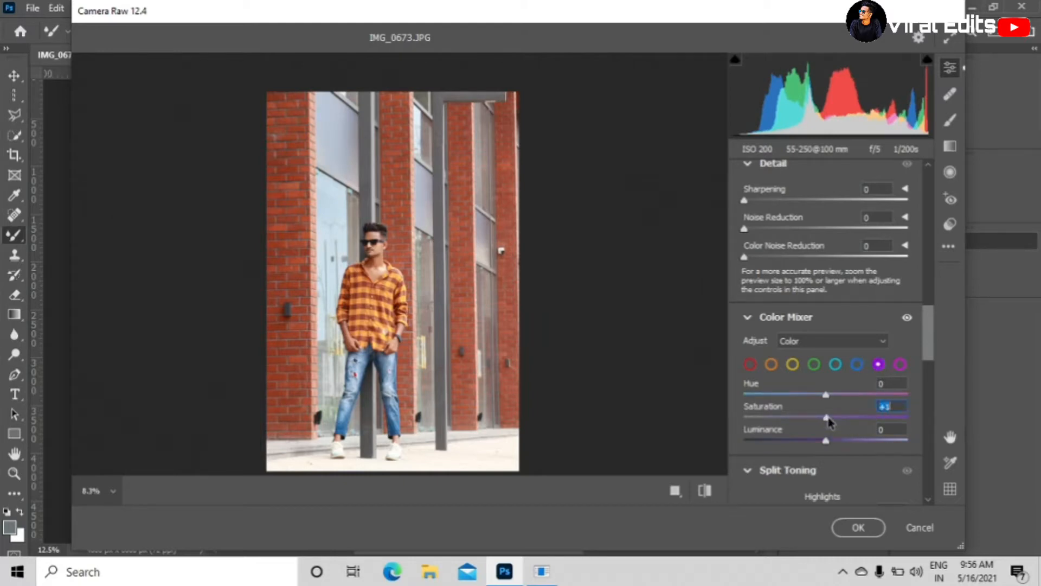
drag(833, 423, 682, 423)
drag(825, 394, 784, 399)
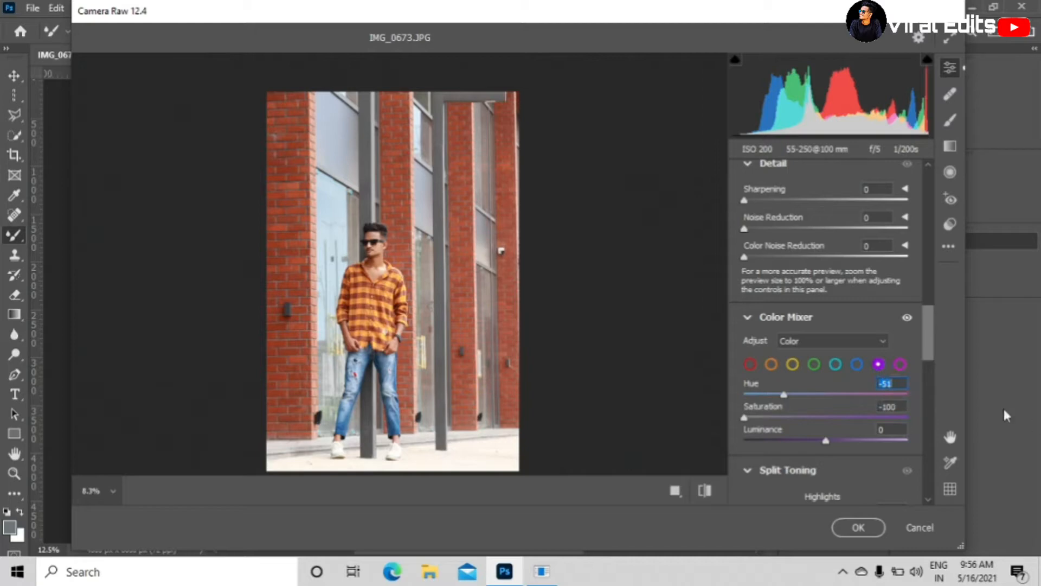
click(901, 364)
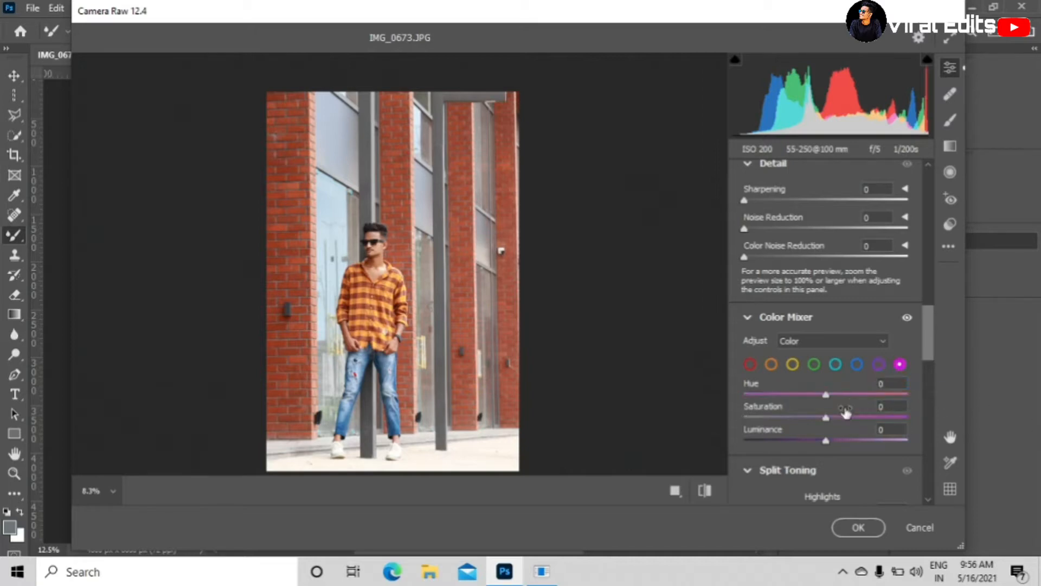
drag(825, 422, 784, 420)
Set the Blue Primary calibration to saturation +23 and hue -1
scroll(831, 417, up, 2)
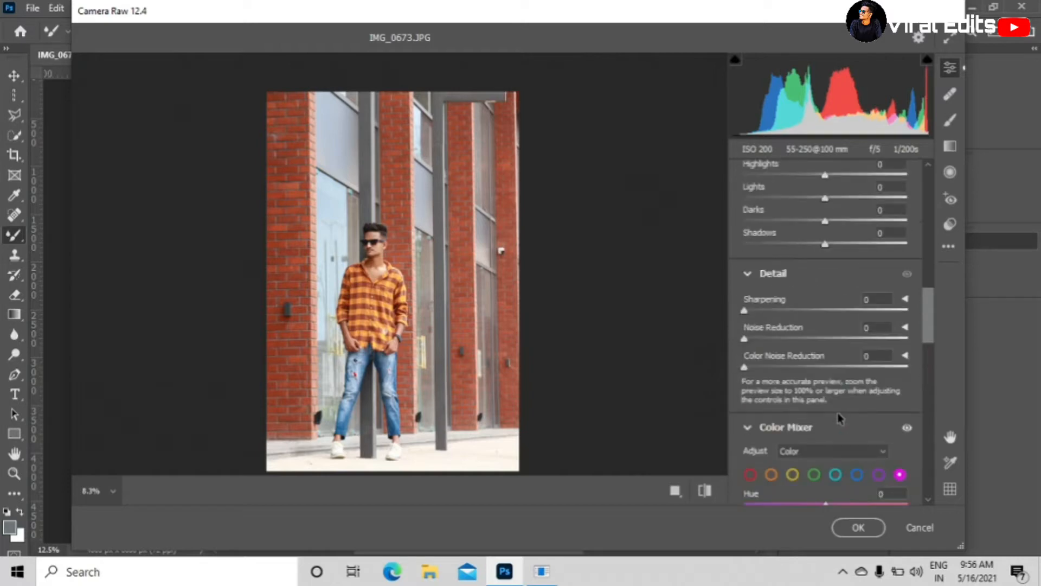
scroll(832, 413, down, 10)
scroll(834, 415, down, 4)
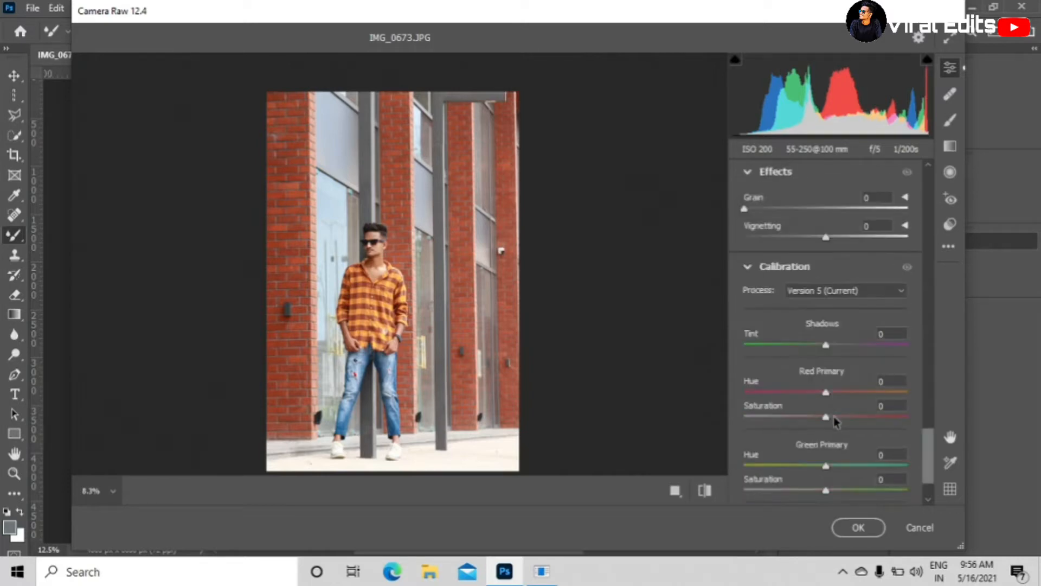
drag(826, 492, 848, 517)
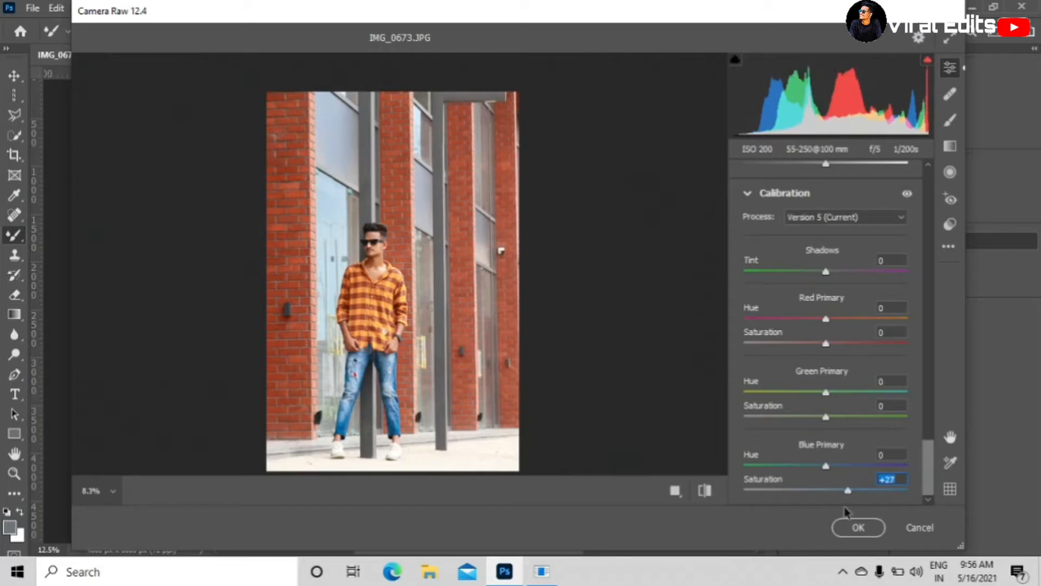
mouse_move(848, 490)
mouse_down()
mouse_move(836, 490)
mouse_move(849, 497)
mouse_up()
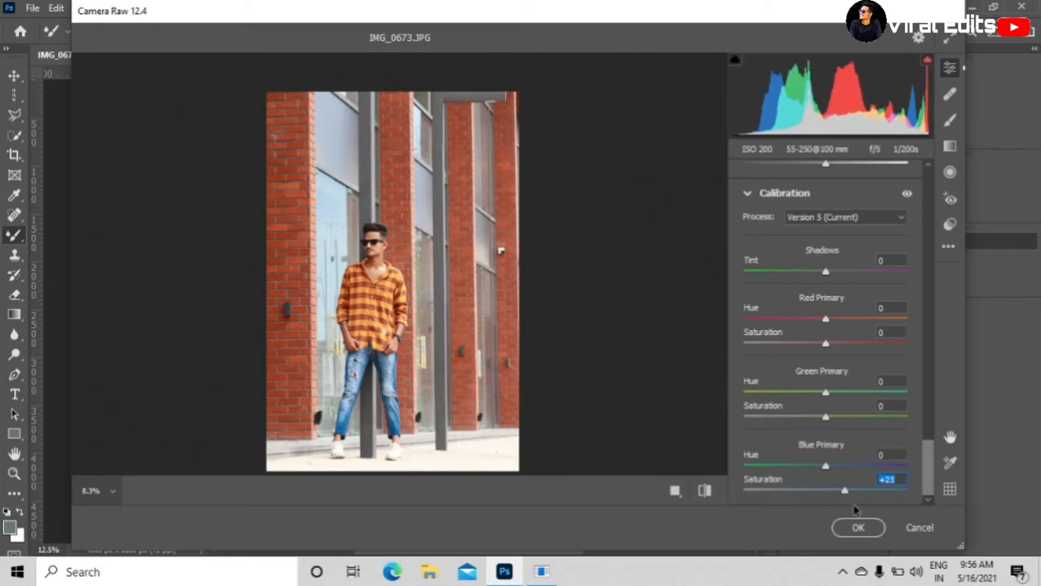
mouse_move(830, 468)
mouse_down()
mouse_move(820, 467)
mouse_move(848, 471)
mouse_move(795, 466)
mouse_move(831, 471)
mouse_up()
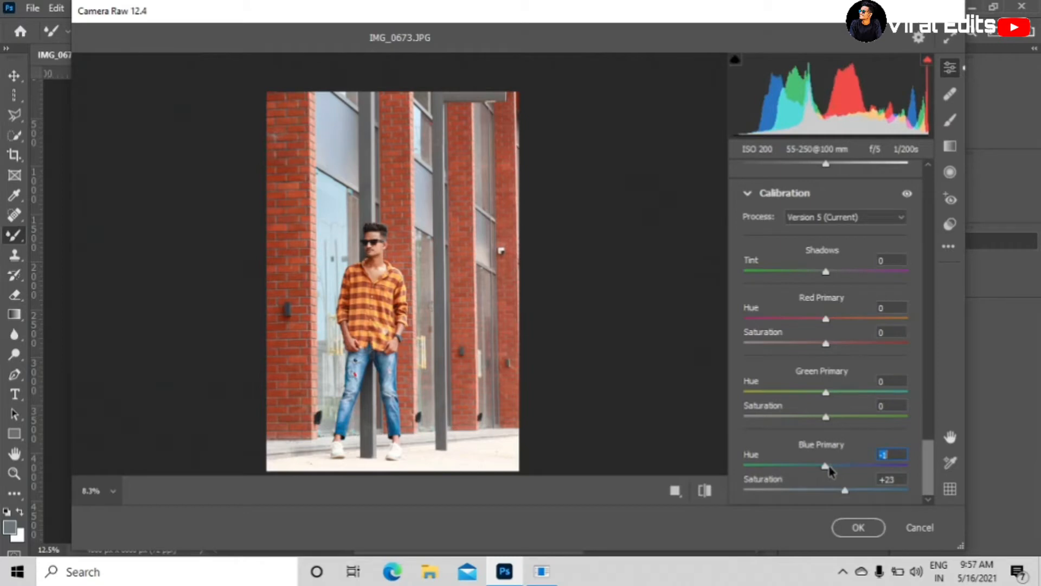
Set the Green Primary calibration to saturation +21 and hue +8
drag(355, 289, 399, 397)
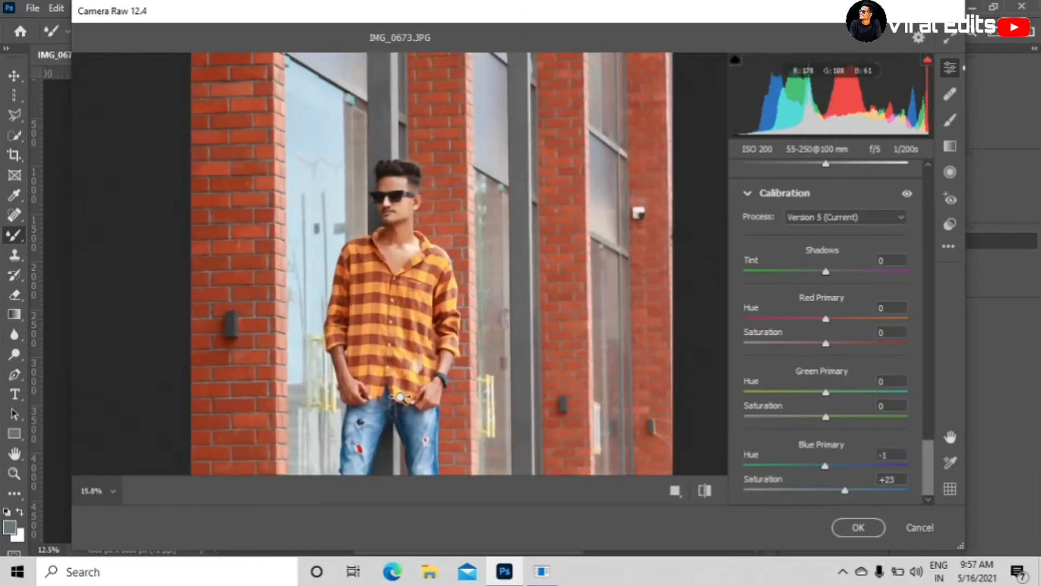
drag(368, 242, 404, 269)
drag(440, 320, 446, 148)
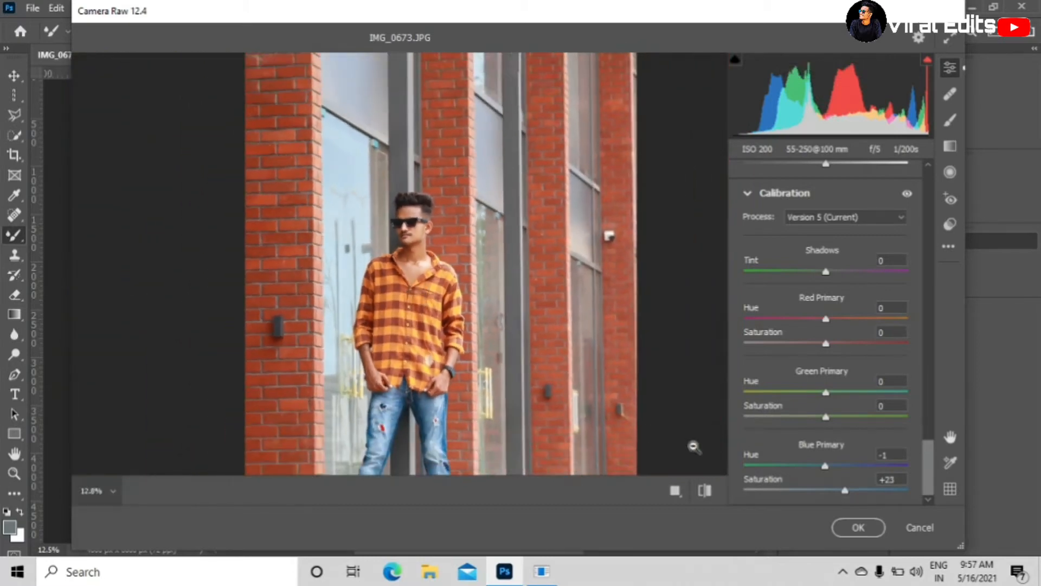
mouse_move(825, 416)
mouse_down()
mouse_move(845, 419)
mouse_move(841, 395)
mouse_move(827, 395)
mouse_move(853, 399)
mouse_move(834, 398)
mouse_up()
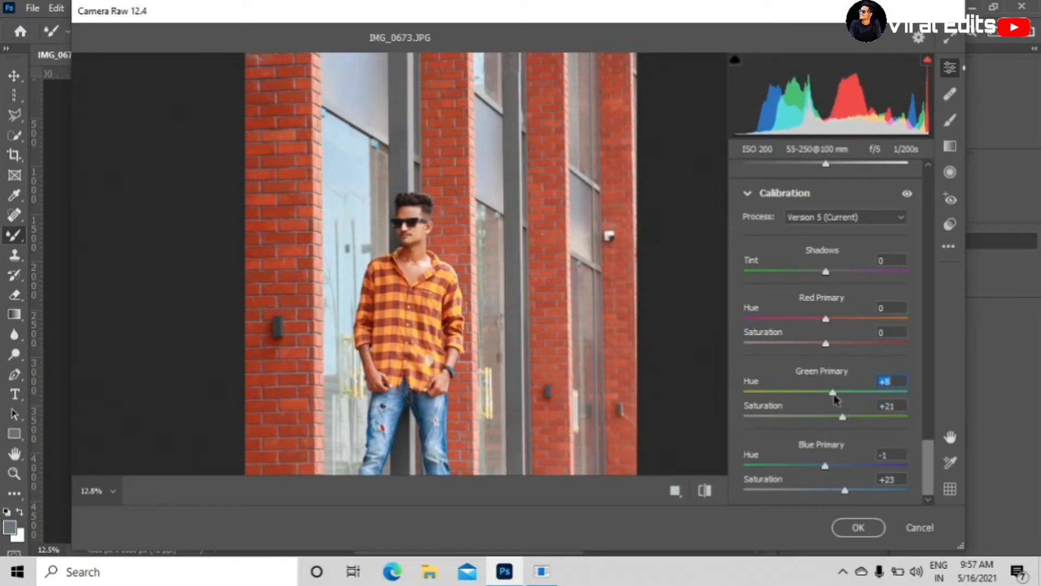
Raise the Red Primary saturation to +8 in the Calibration settings
mouse_move(522, 355)
mouse_down()
mouse_move(543, 351)
mouse_move(495, 342)
mouse_move(505, 353)
mouse_up()
scroll(792, 421, up, 2)
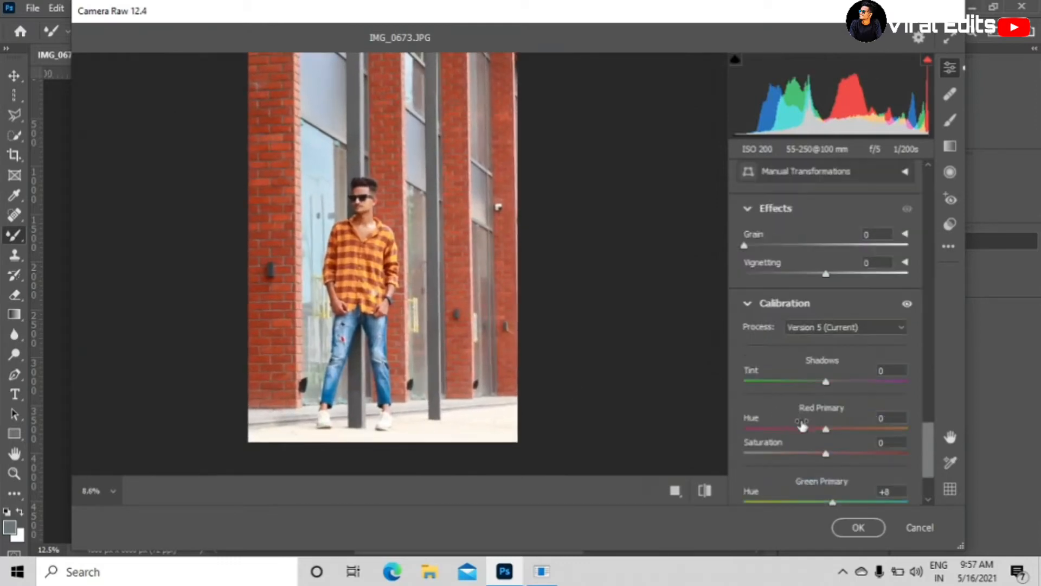
mouse_move(826, 418)
mouse_down()
mouse_move(854, 420)
mouse_move(834, 423)
mouse_up()
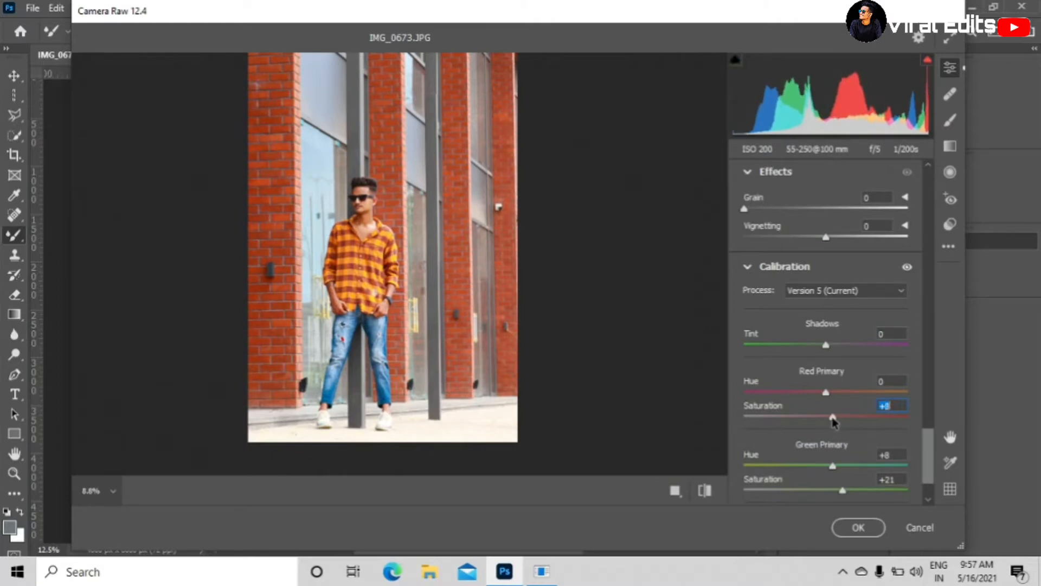
Try a Red Primary hue of +7 in the Calibration settings and reset it to 0
scroll(384, 360, up, 2)
scroll(395, 373, up, 4)
scroll(397, 372, down, 2)
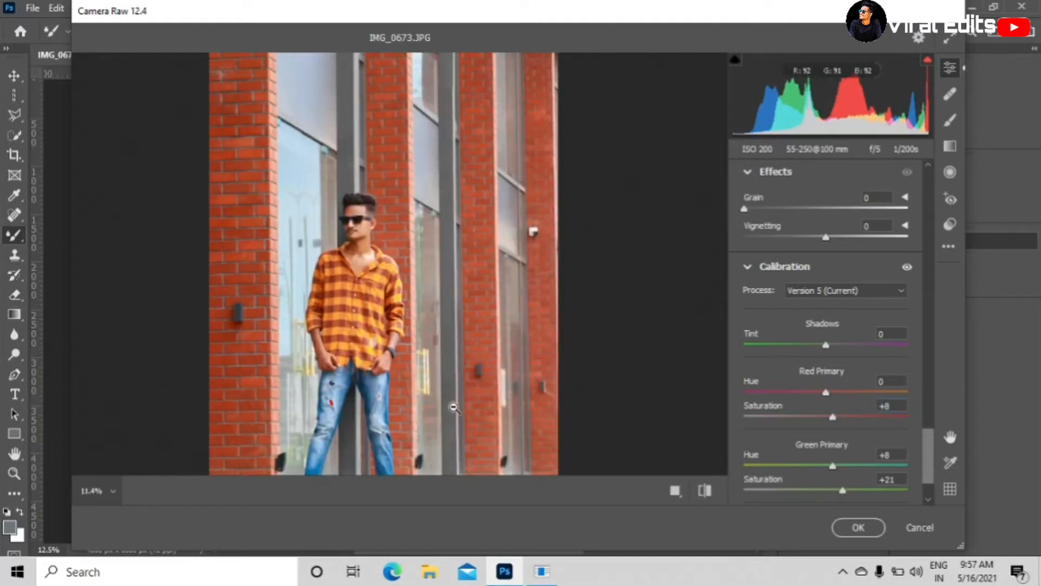
scroll(453, 406, down, 2)
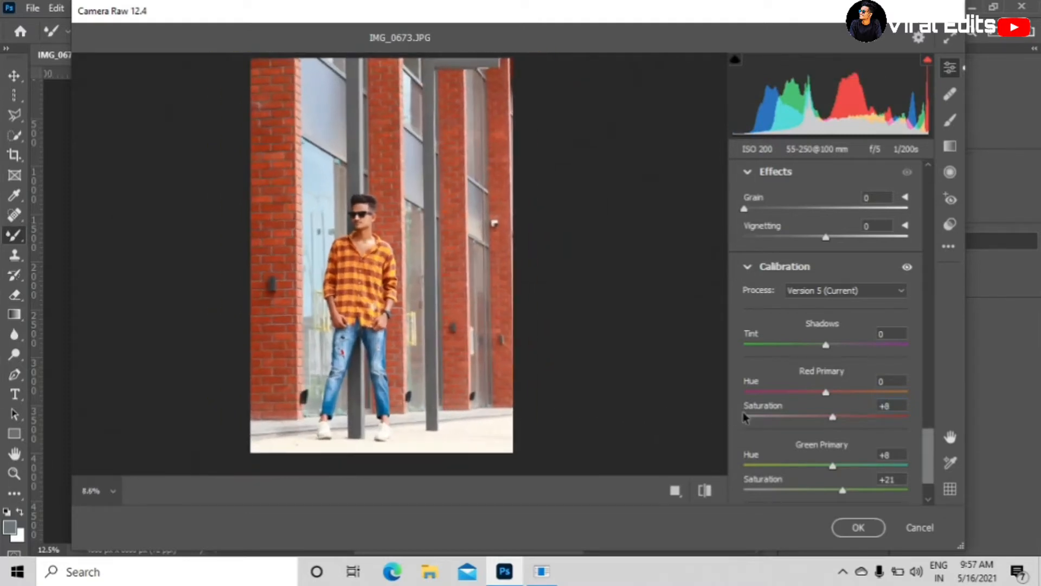
mouse_move(826, 394)
mouse_down()
mouse_move(817, 395)
mouse_move(832, 398)
mouse_up()
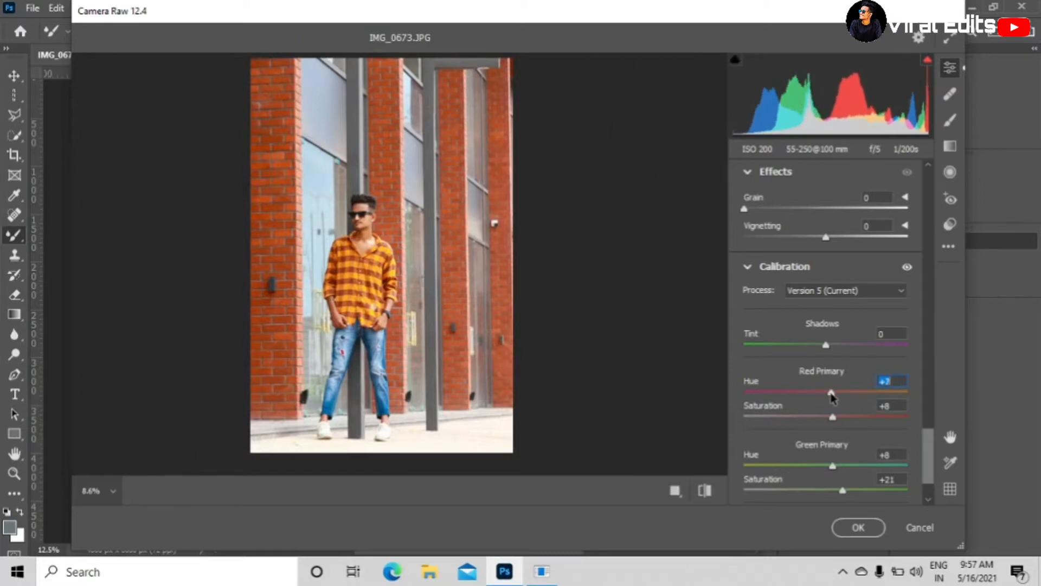
text(0)
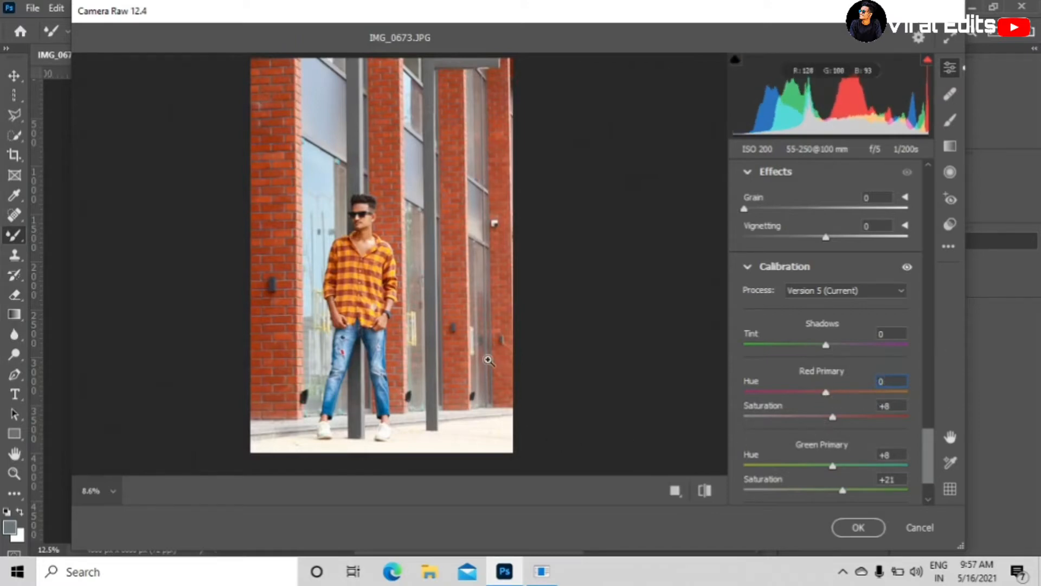
Set the basic tone adjustments to Highlights -100 and Contrast +13
scroll(807, 416, up, 1)
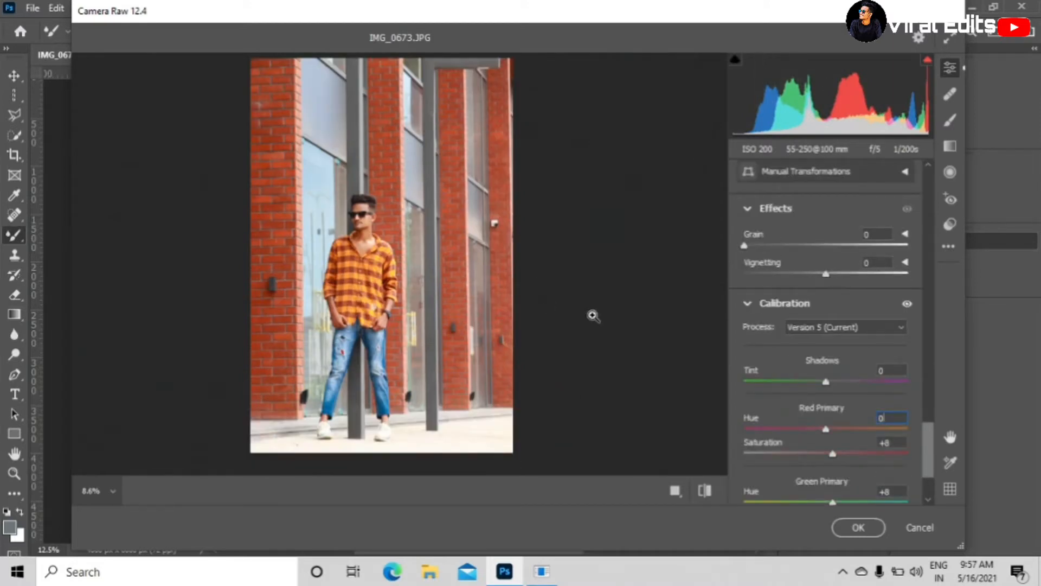
scroll(857, 297, up, 20)
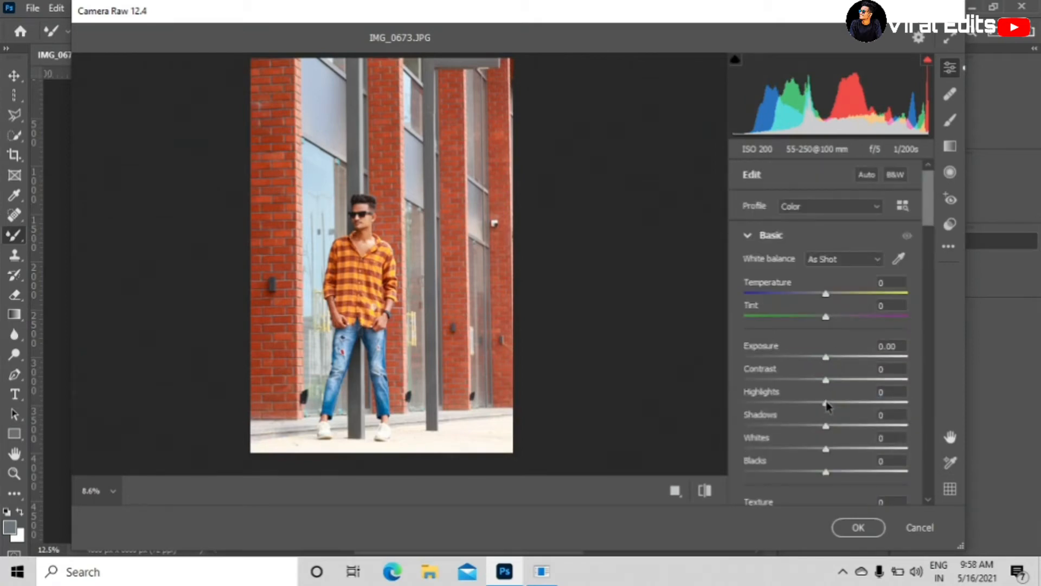
drag(826, 402, 714, 381)
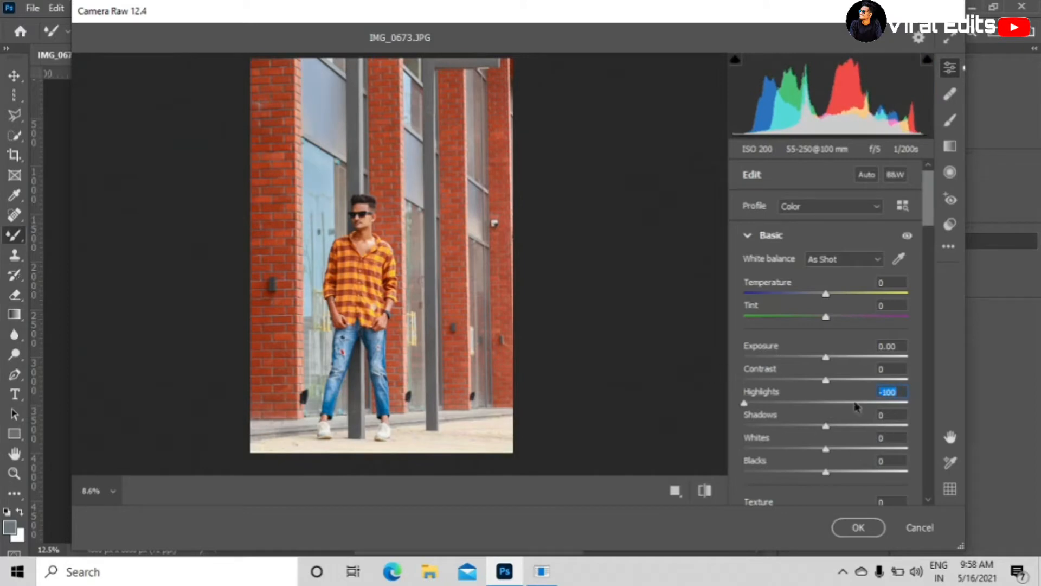
drag(824, 383, 837, 390)
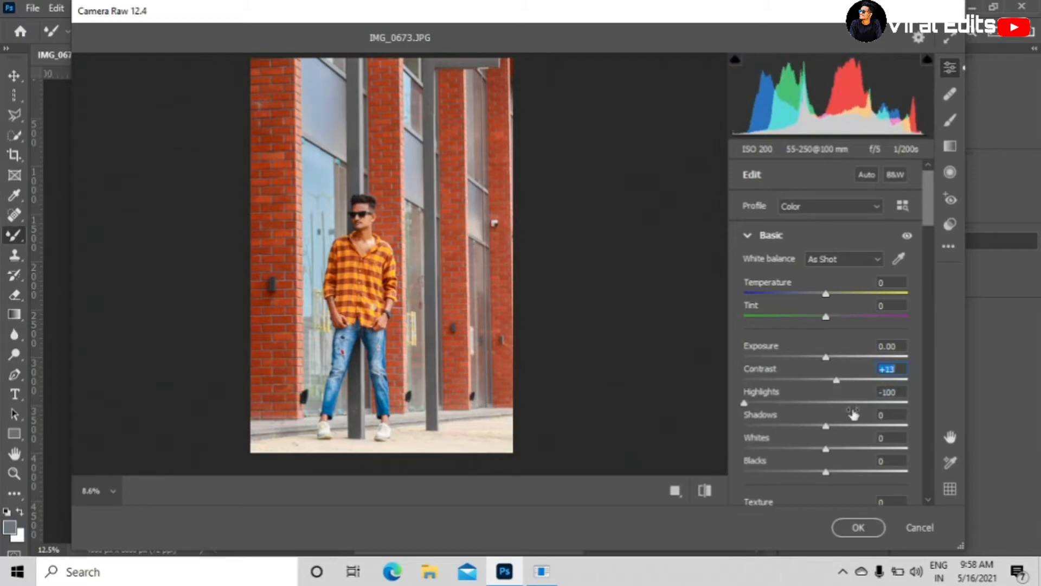
Set the Blue Primary saturation to +17 in the Calibration settings
scroll(852, 415, down, 20)
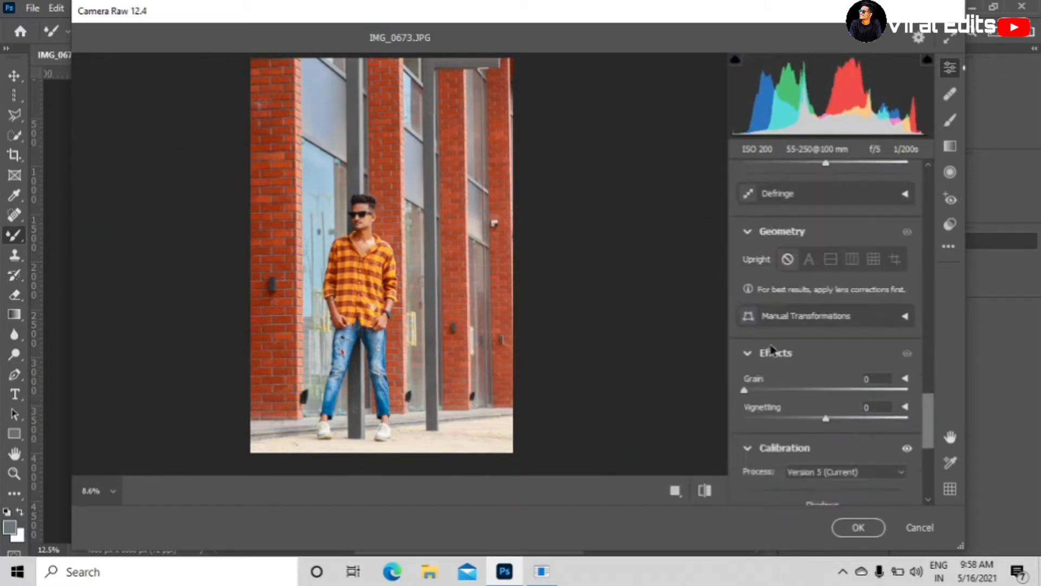
scroll(773, 349, down, 5)
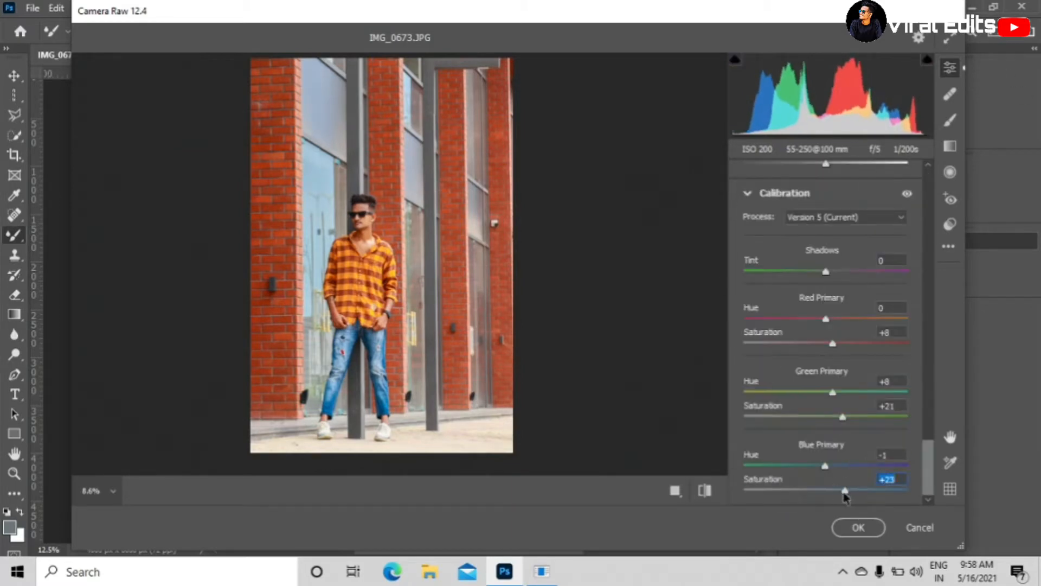
drag(843, 493, 839, 493)
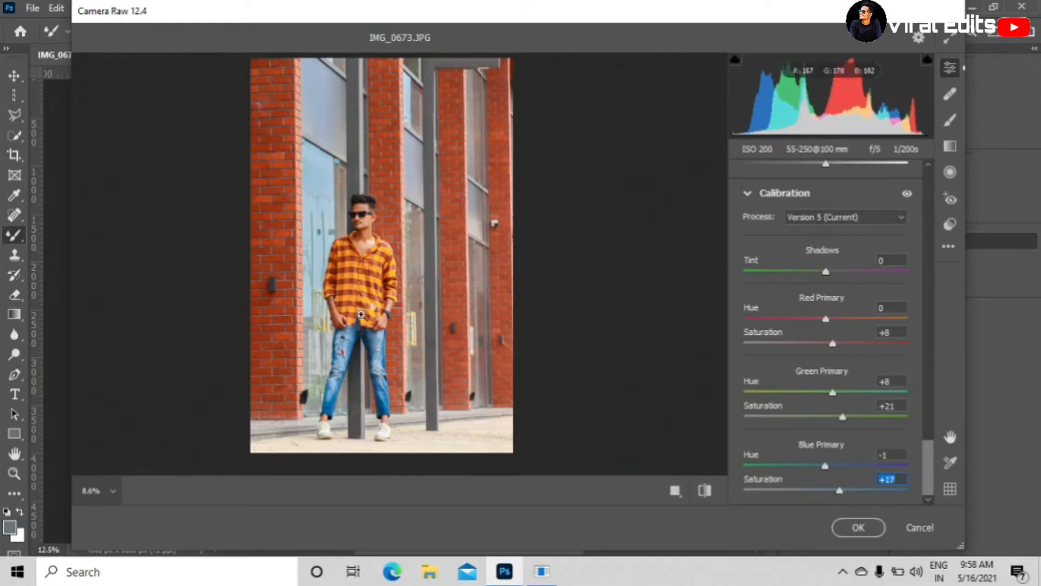
Lower the Contrast to -20 in the Basic settings
scroll(846, 342, up, 10)
scroll(846, 343, up, 10)
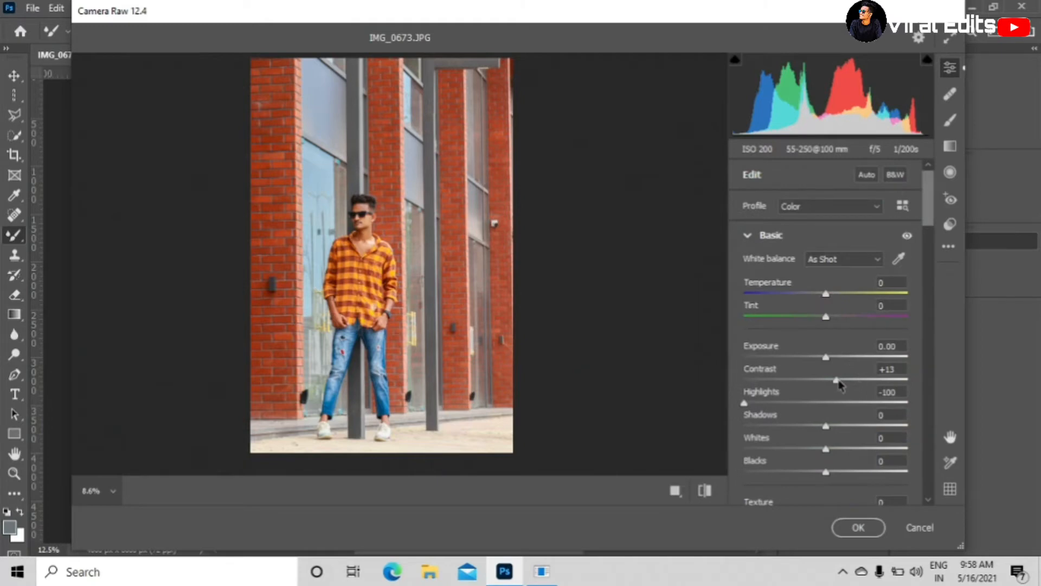
drag(839, 384, 812, 382)
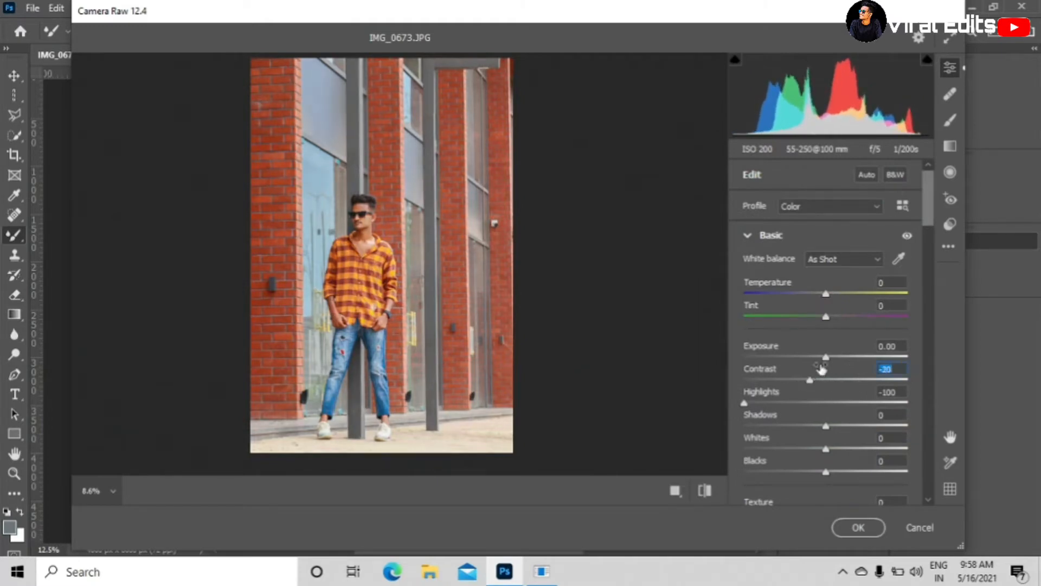
Set the basic tone adjustments to Shadows +21, Whites -73 and Blacks +8
scroll(450, 381, up, 3)
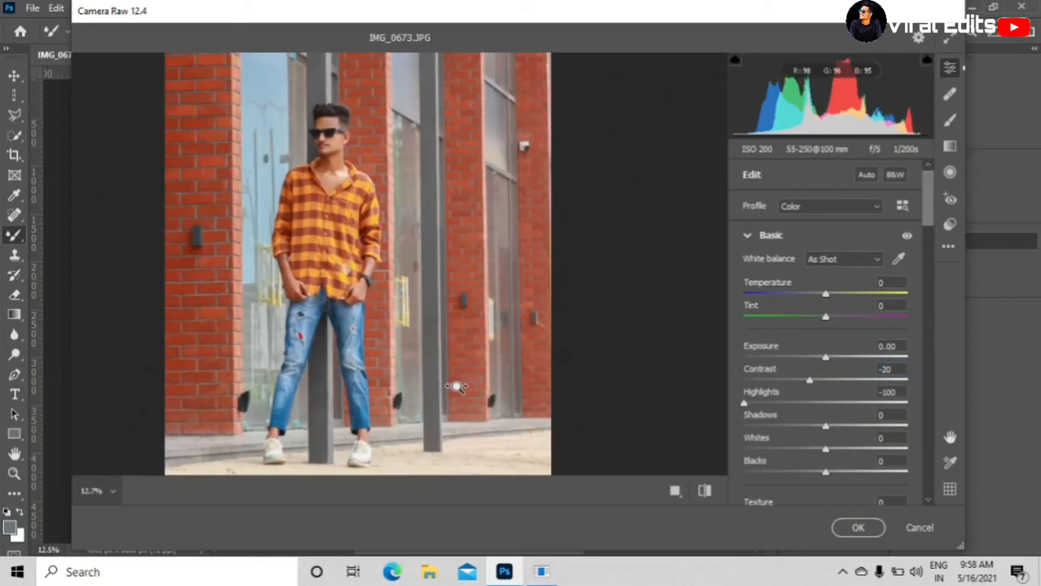
scroll(450, 381, down, 3)
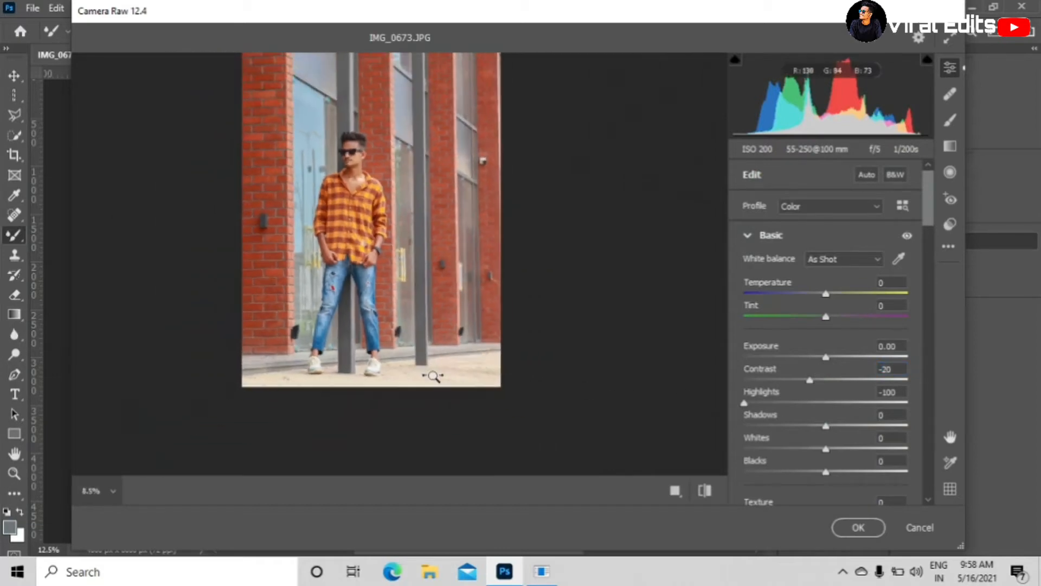
scroll(236, 236, up, 3)
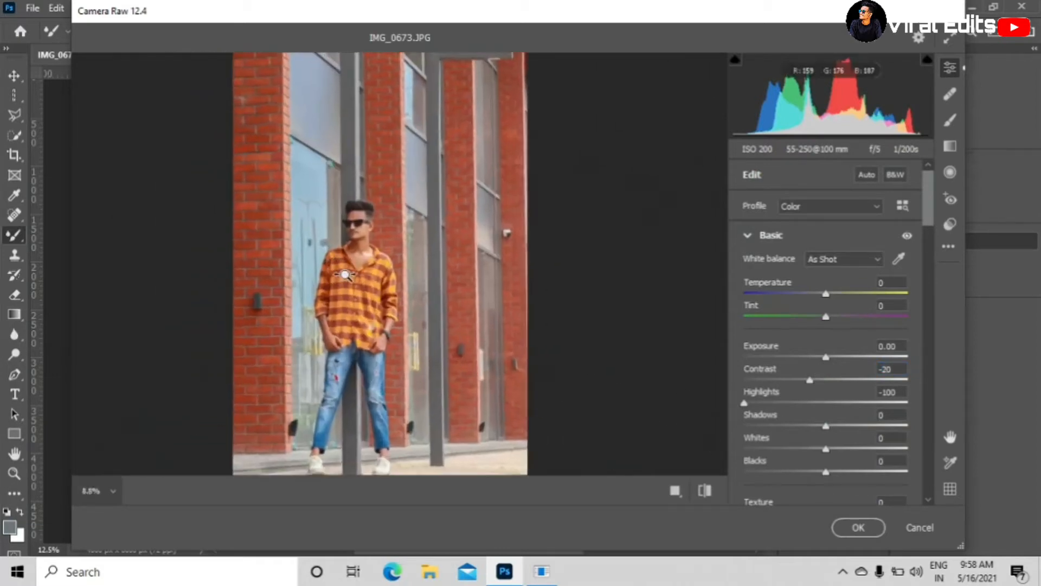
scroll(334, 257, down, 2)
scroll(334, 257, down, 2)
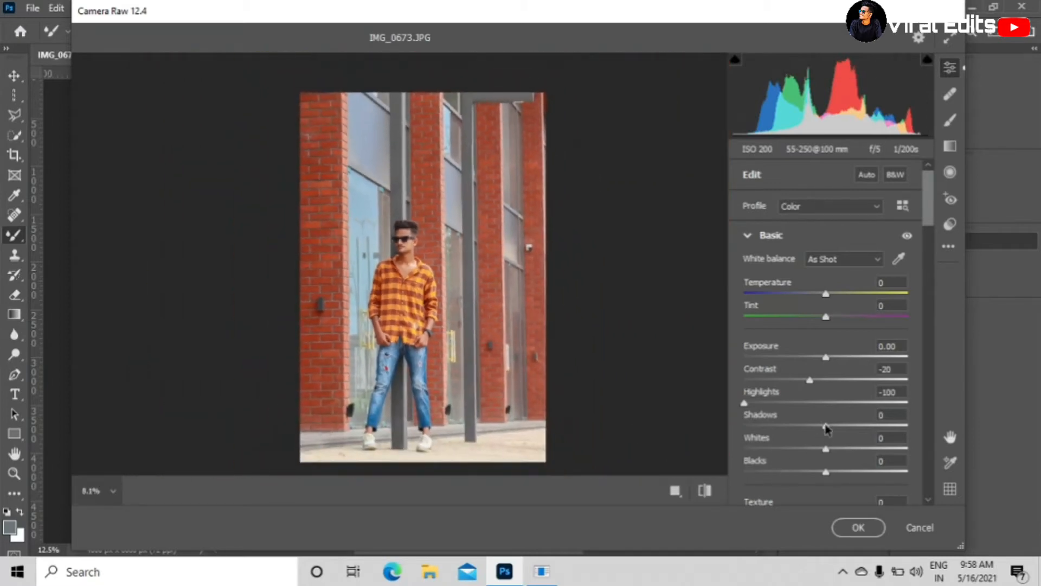
drag(826, 429, 843, 433)
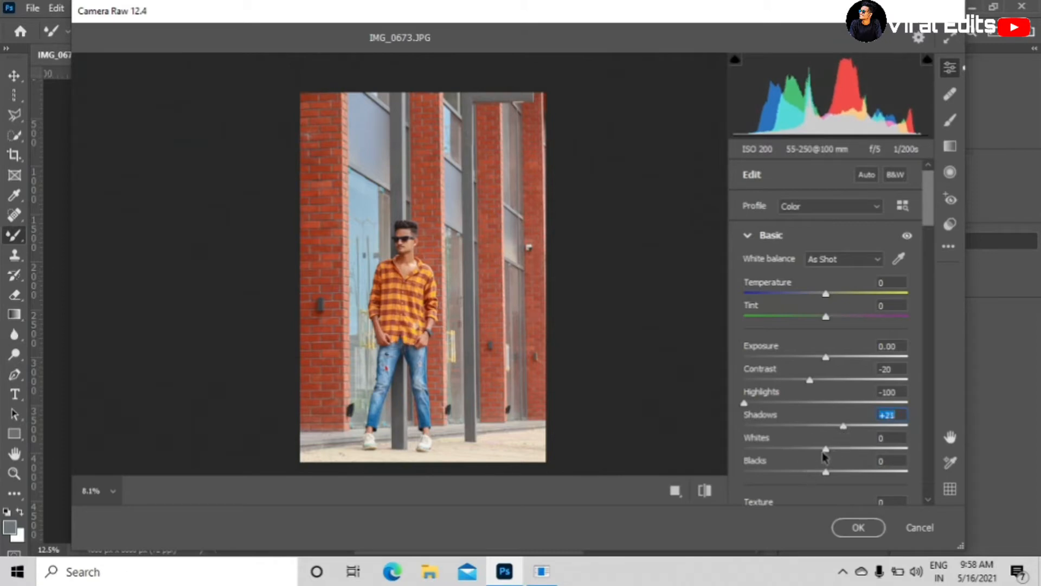
drag(824, 450, 766, 467)
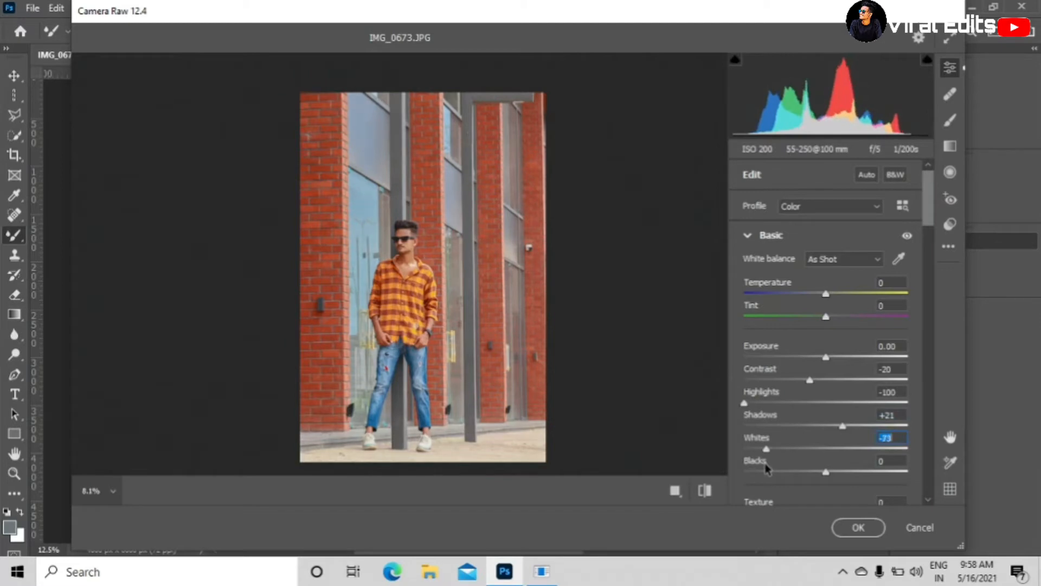
mouse_move(828, 474)
mouse_down()
mouse_move(806, 471)
mouse_move(839, 474)
mouse_move(797, 472)
mouse_move(834, 475)
mouse_up()
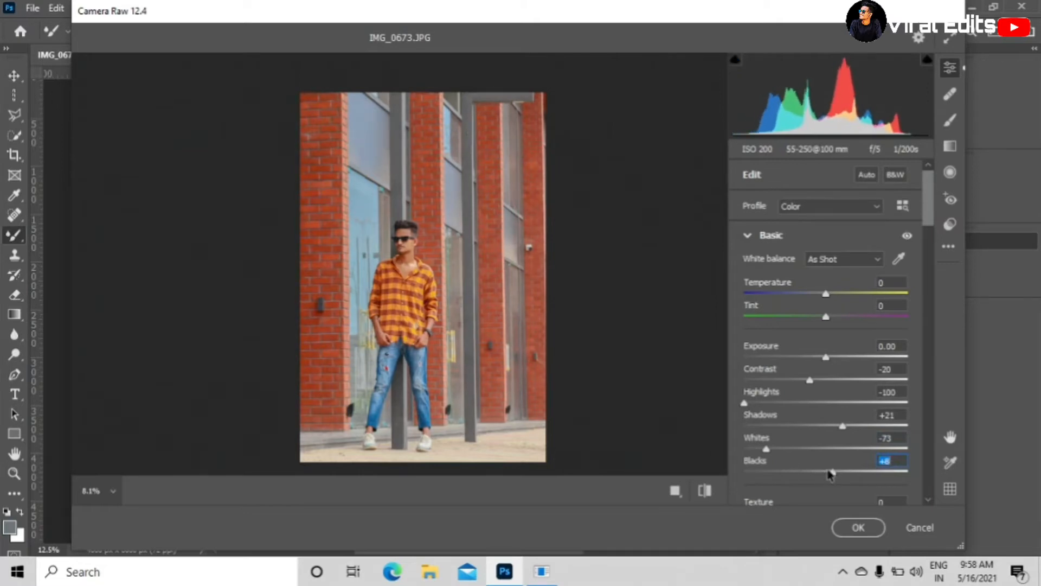
Set Texture to +9, Clarity to +8 and Dehaze to +11 in the Basic settings
mouse_move(450, 289)
mouse_down()
mouse_move(488, 316)
mouse_move(460, 303)
mouse_up()
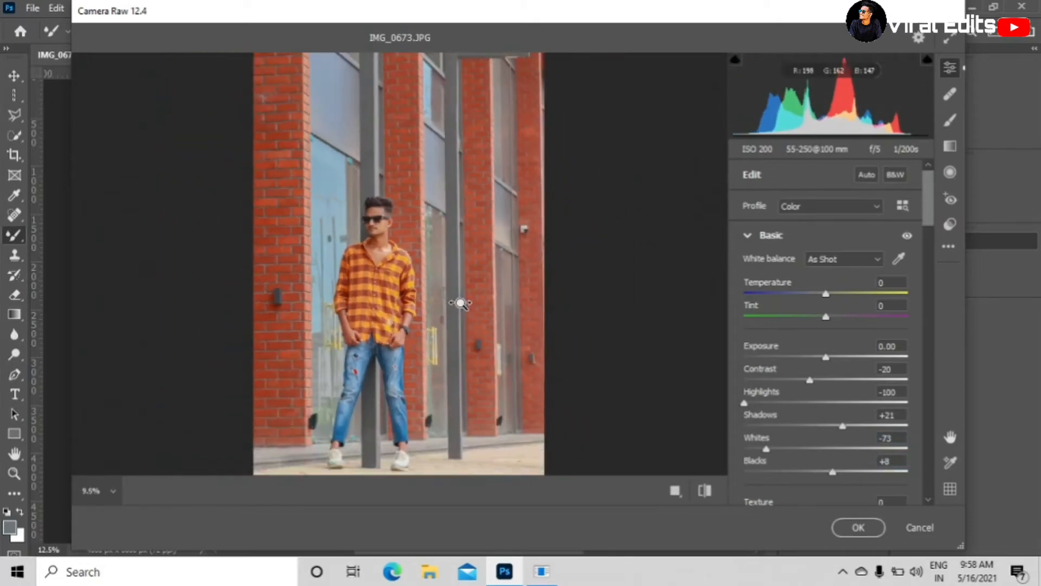
scroll(866, 382, down, 2)
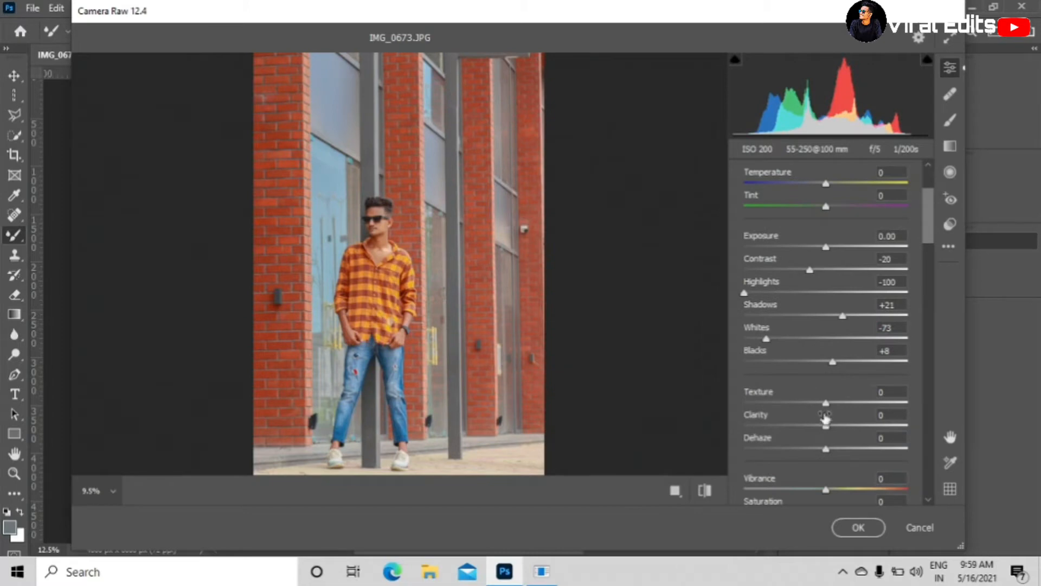
drag(825, 407, 834, 453)
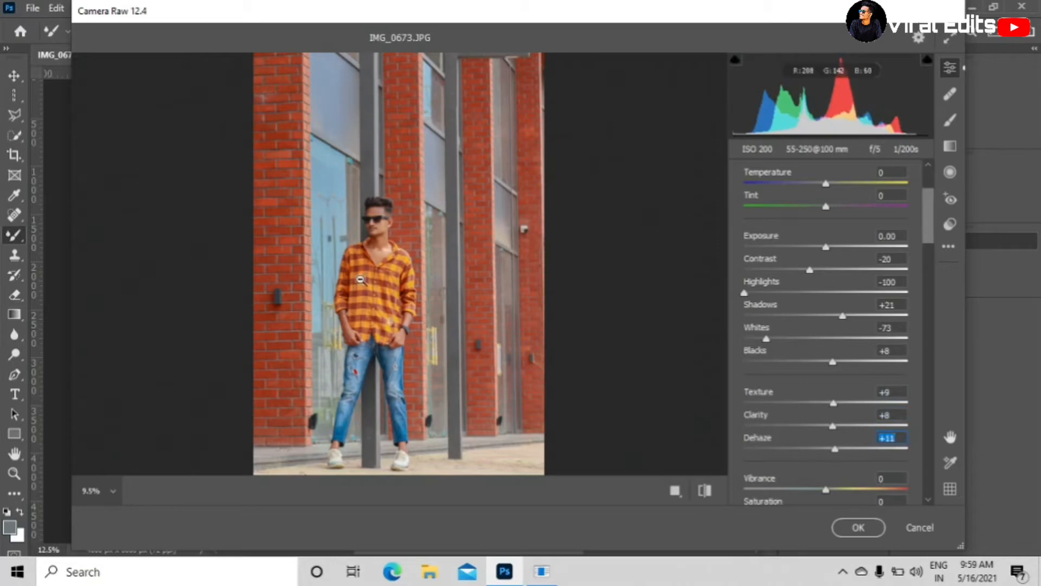
scroll(331, 225, up, 5)
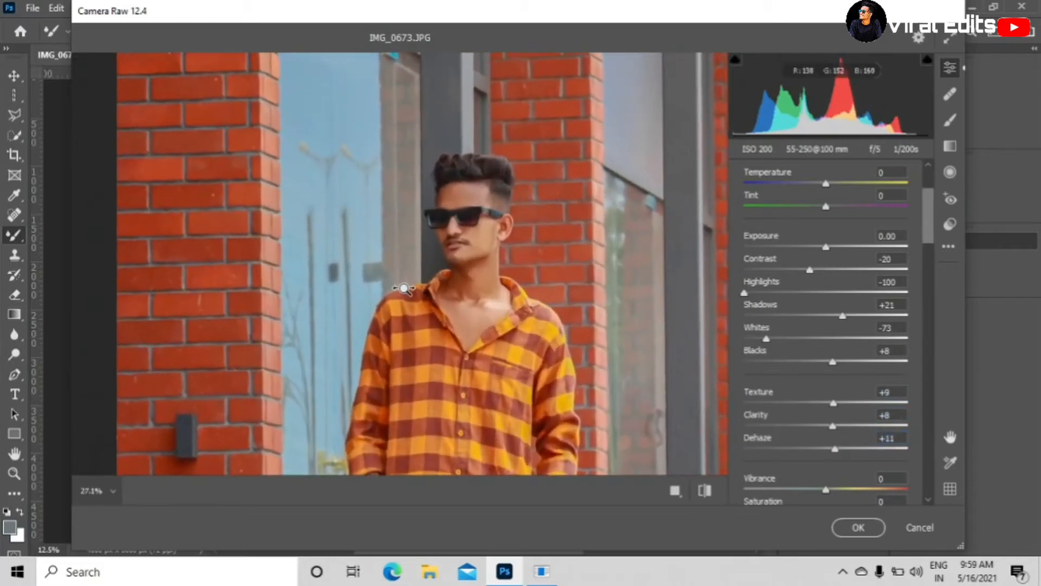
scroll(446, 345, down, 6)
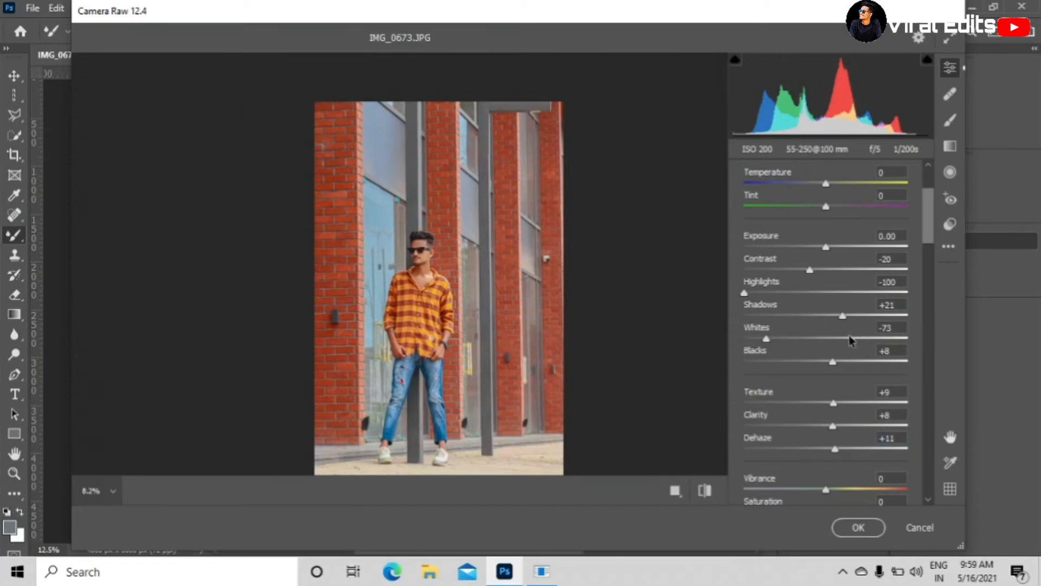
Try adjusting the overall Saturation in the Basic settings and return it to 0
scroll(850, 341, down, 1)
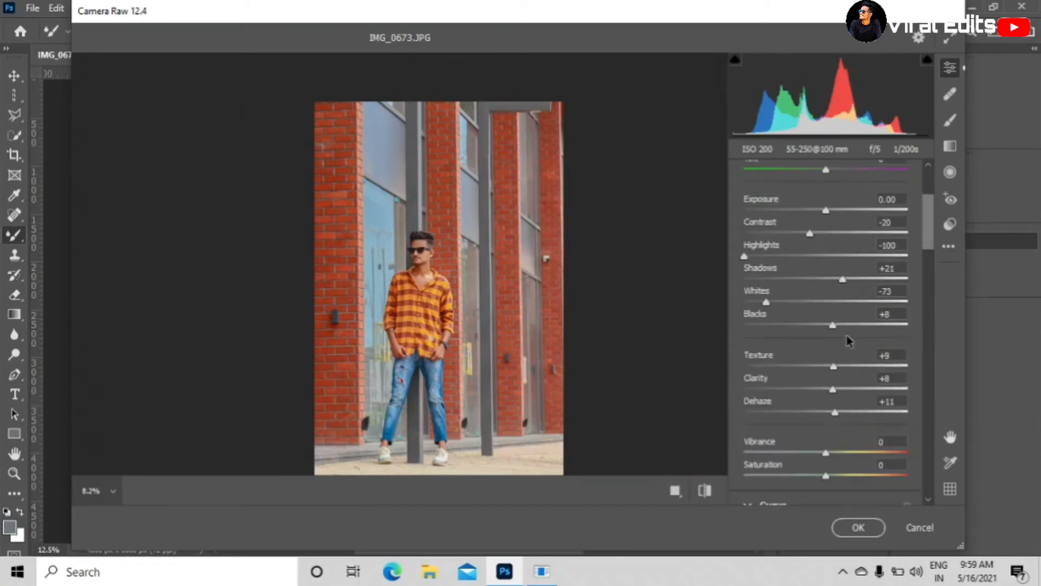
scroll(847, 335, down, 3)
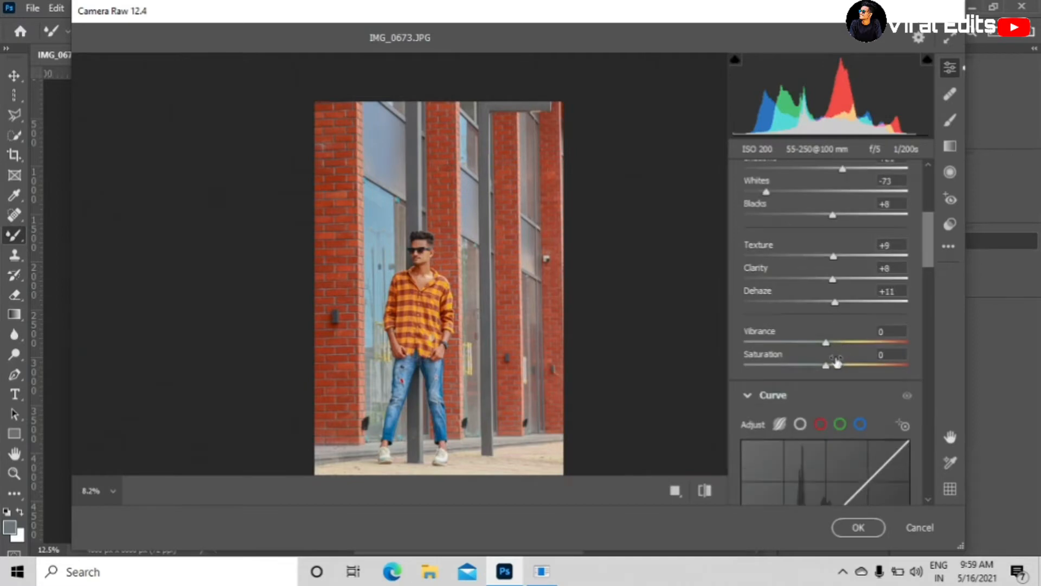
mouse_move(828, 369)
mouse_down()
mouse_move(836, 369)
mouse_move(810, 370)
mouse_move(827, 377)
mouse_up()
Lower the Highlights of the parametric tone curve to -40
scroll(822, 379, down, 5)
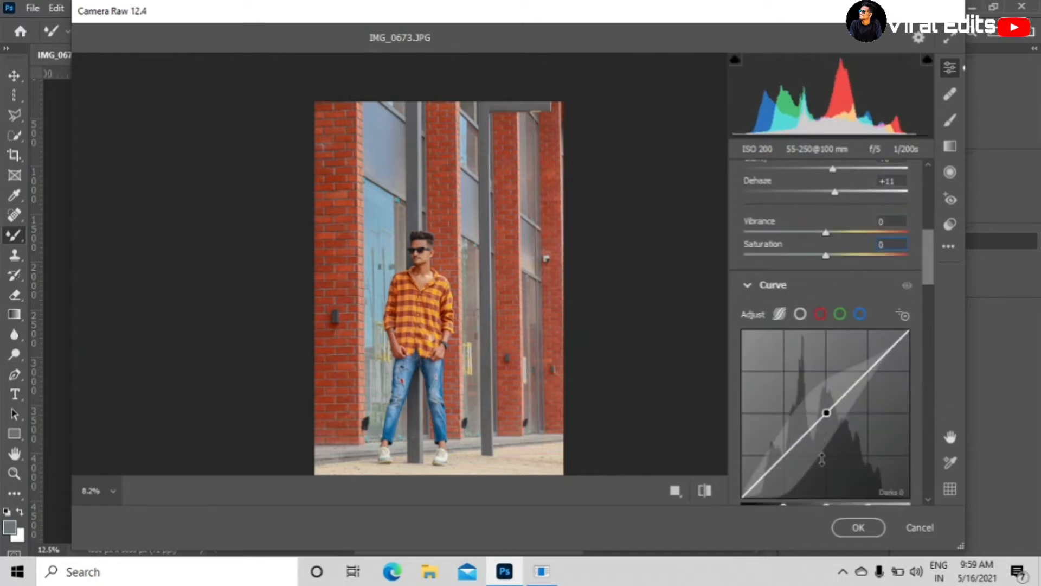
scroll(854, 412, down, 2)
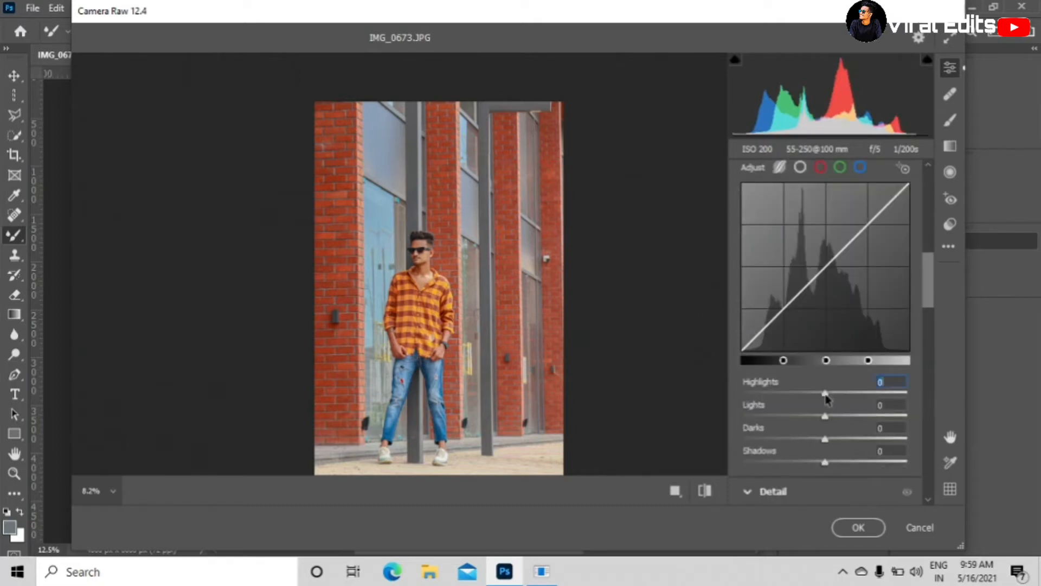
drag(827, 400, 792, 398)
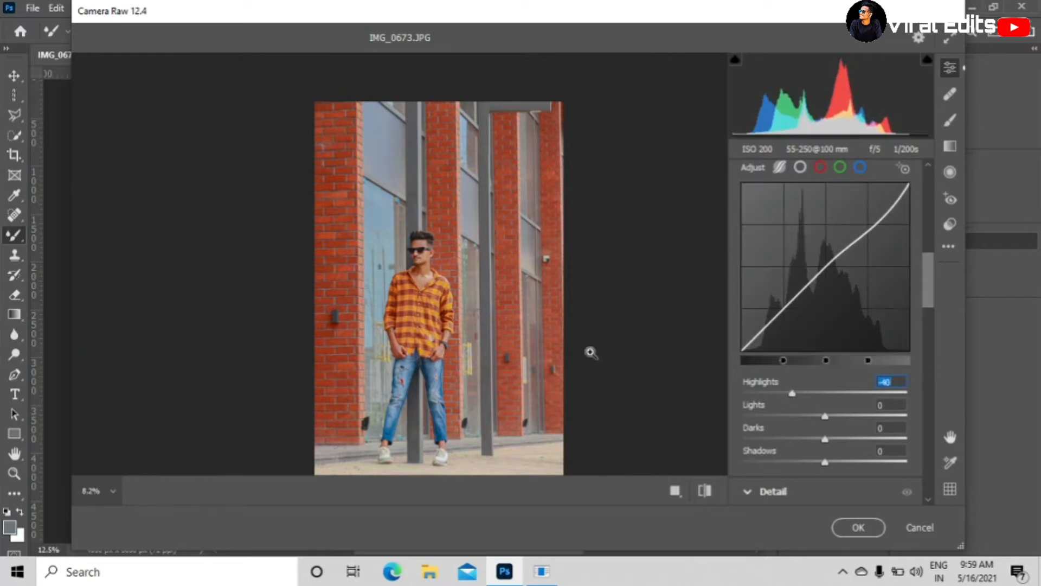
Raise the Darks to +15 and the Shadows to +12 in the parametric tone curve
scroll(473, 365, up, 3)
scroll(474, 366, up, 1)
scroll(472, 361, down, 3)
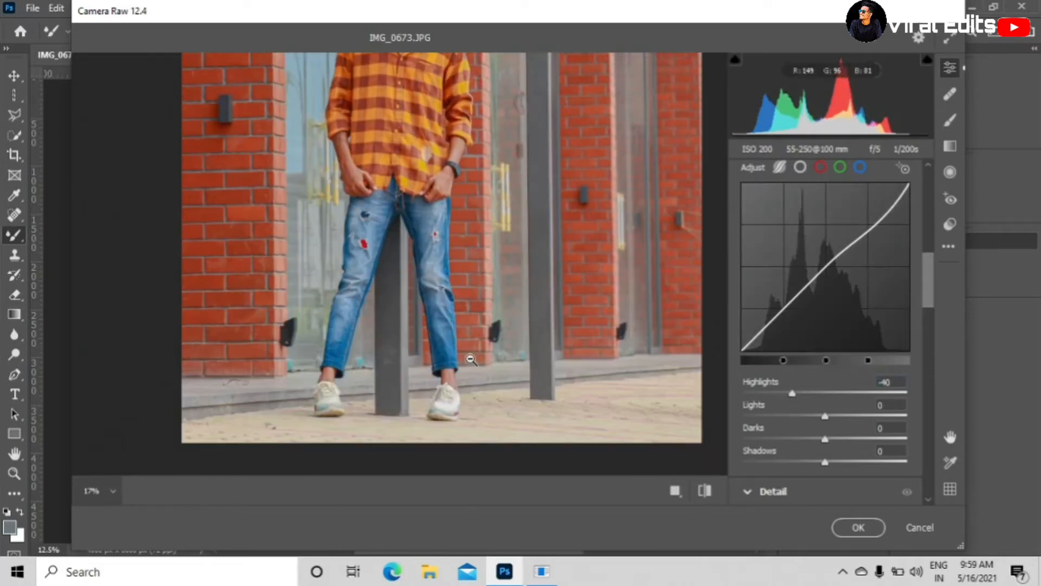
scroll(473, 364, down, 4)
scroll(458, 355, up, 3)
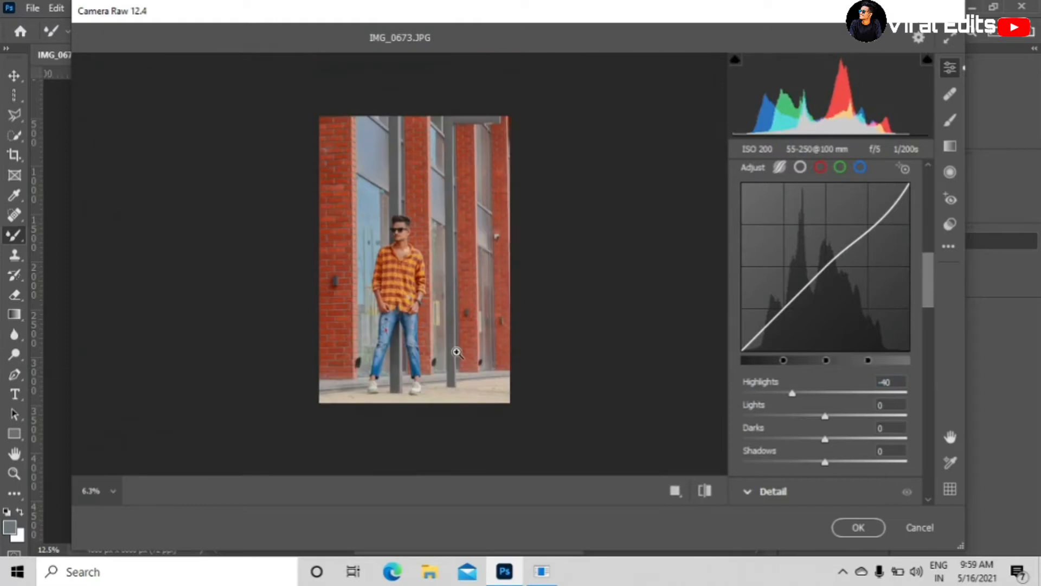
scroll(482, 378, up, 1)
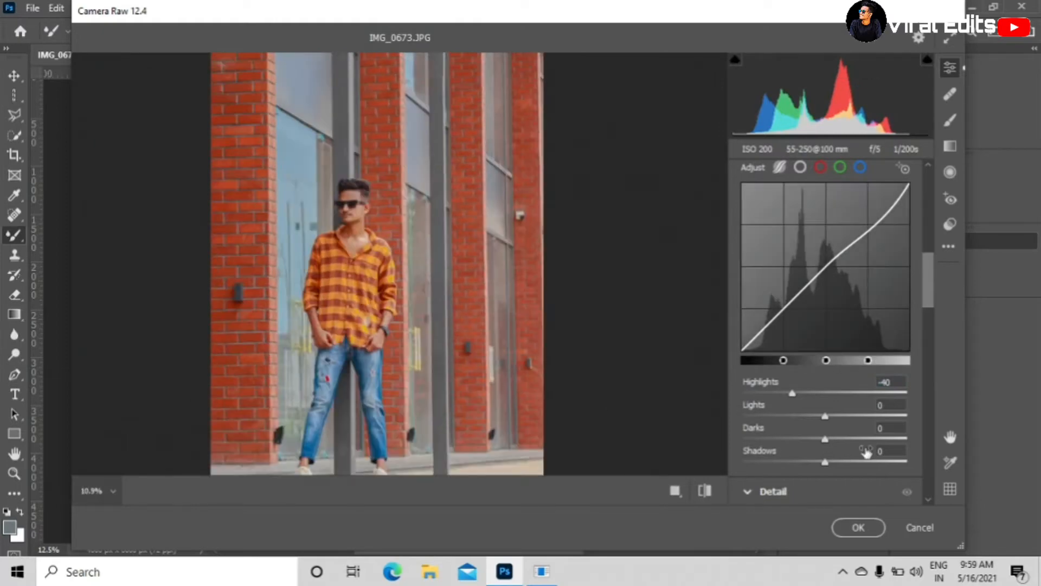
drag(826, 440, 836, 470)
scroll(619, 389, down, 3)
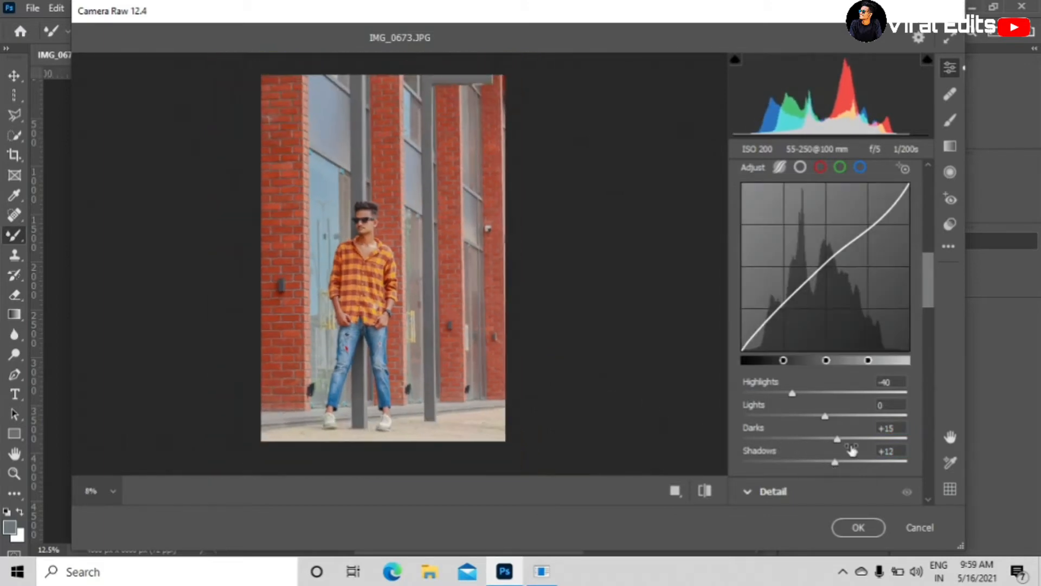
Set both Noise Reduction and Color Noise Reduction to 10 in the Detail settings
scroll(851, 450, up, 2)
scroll(759, 380, down, 5)
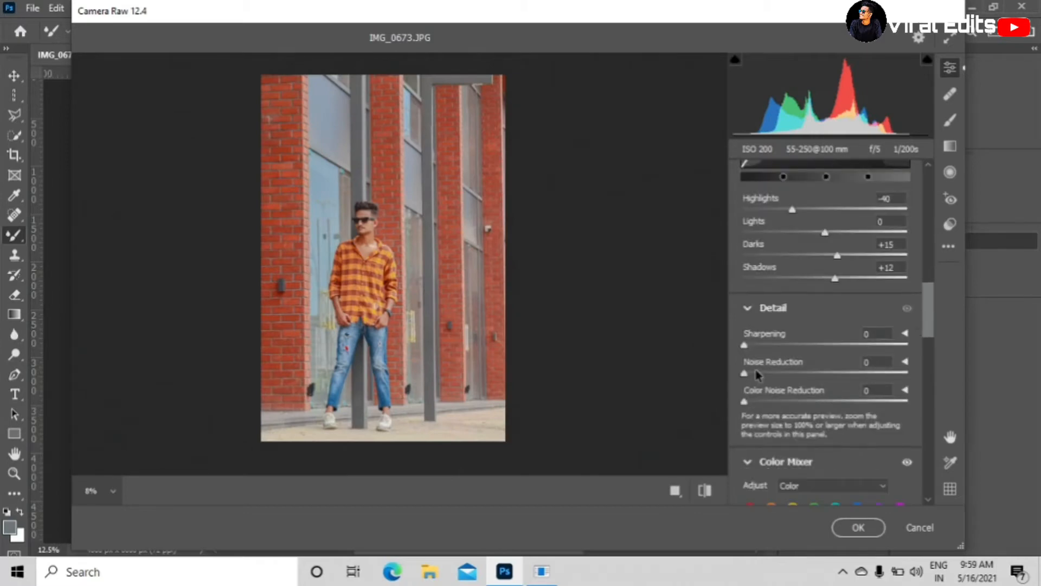
drag(746, 375, 758, 412)
drag(350, 240, 402, 306)
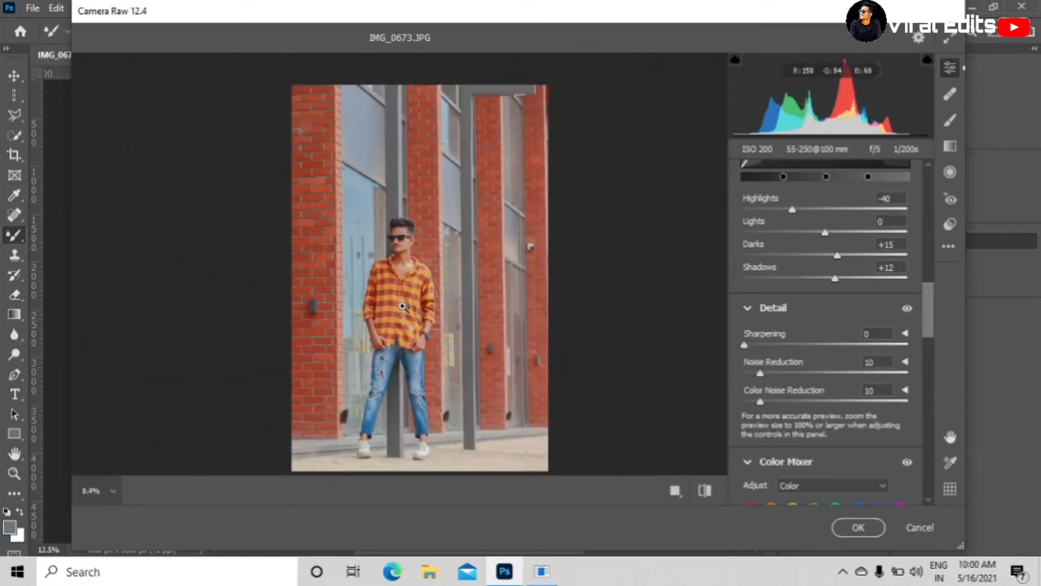
Darken the photo's edges with a negative Optics Vignette and set the Effects Vignetting to -32
scroll(792, 416, down, 10)
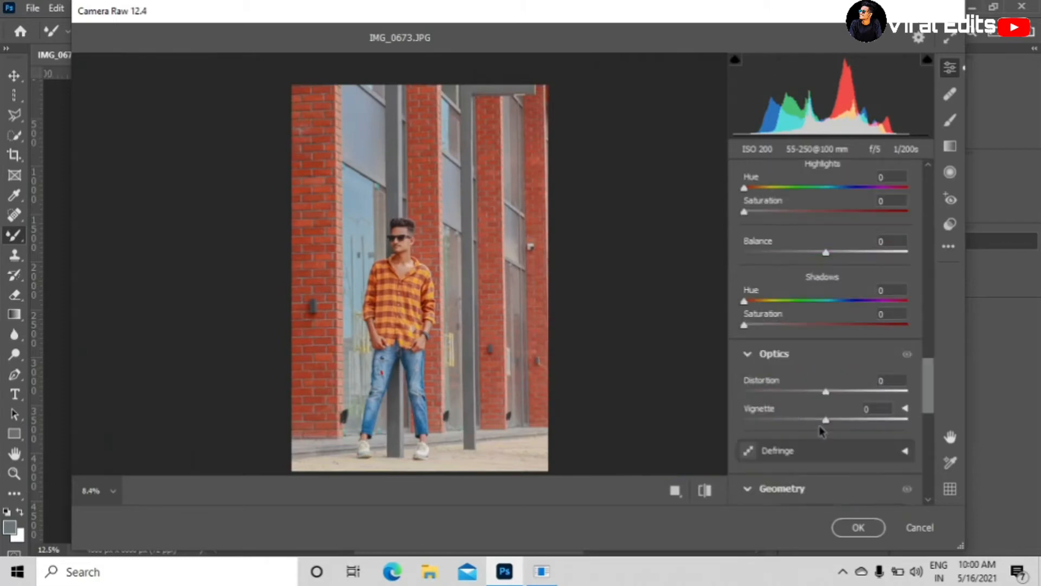
drag(826, 423, 787, 423)
scroll(803, 425, down, 9)
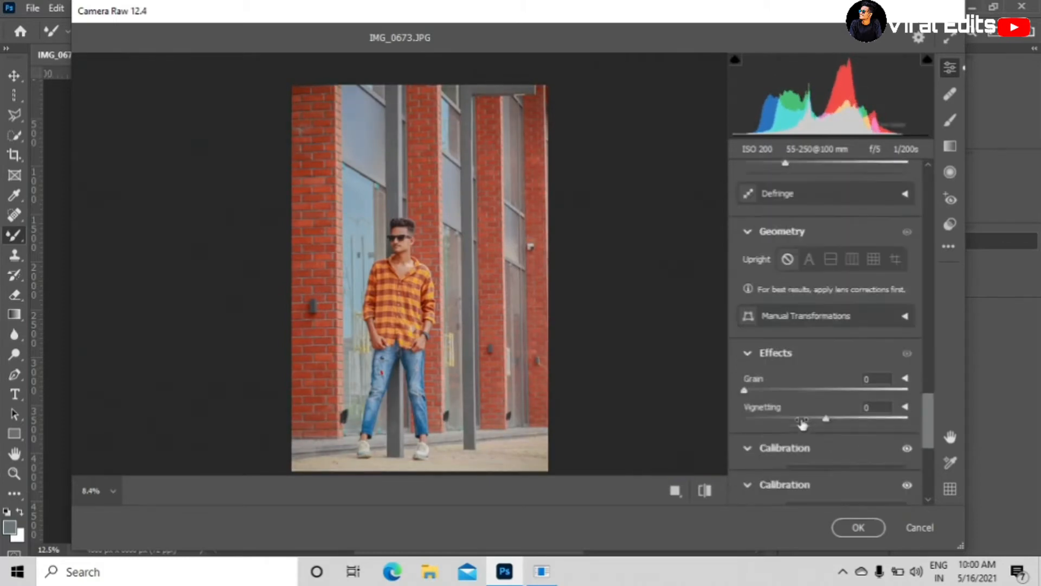
drag(825, 347, 805, 359)
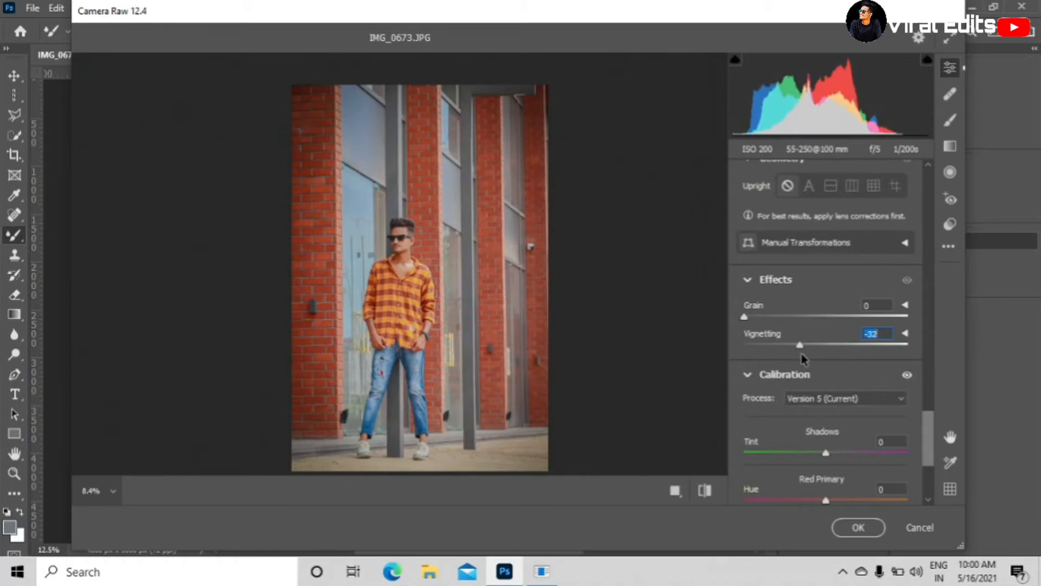
scroll(844, 421, up, 3)
scroll(851, 426, down, 6)
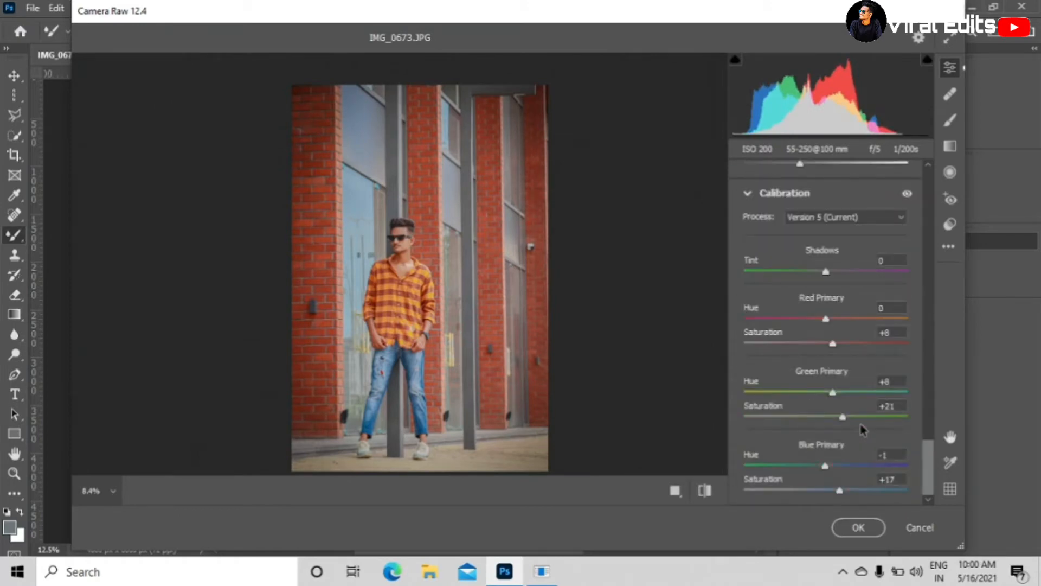
scroll(861, 431, up, 15)
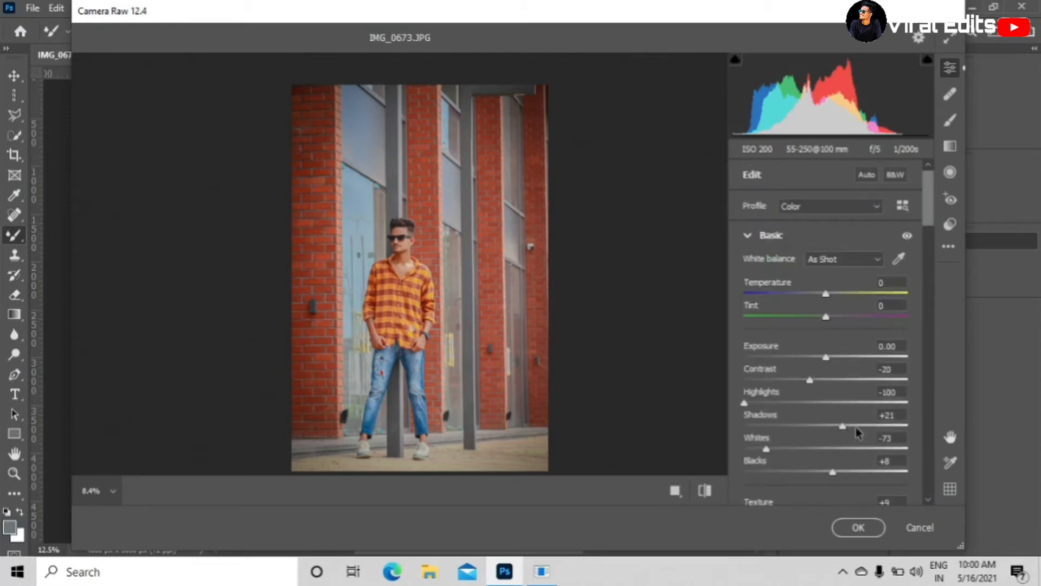
scroll(857, 432, down, 12)
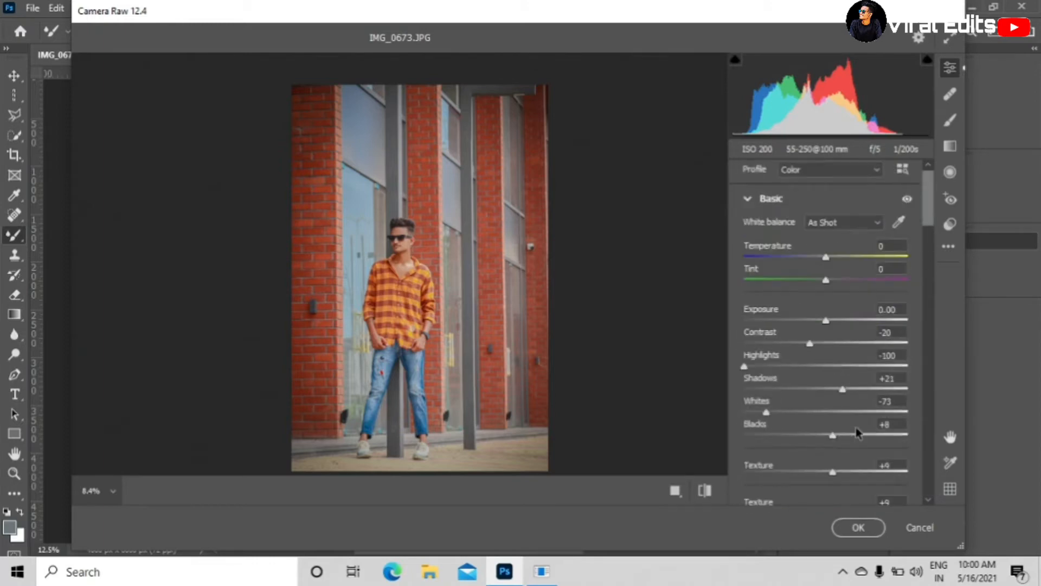
scroll(854, 425, up, 1)
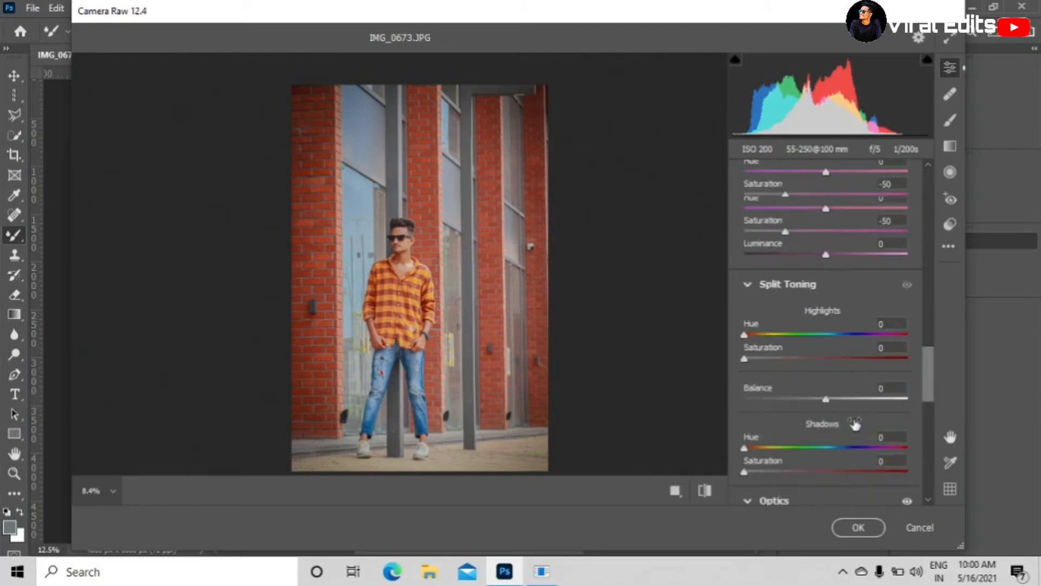
Review the Calibration and Effects settings and the Color Mixer values of each color from orange to magenta
scroll(854, 424, down, 10)
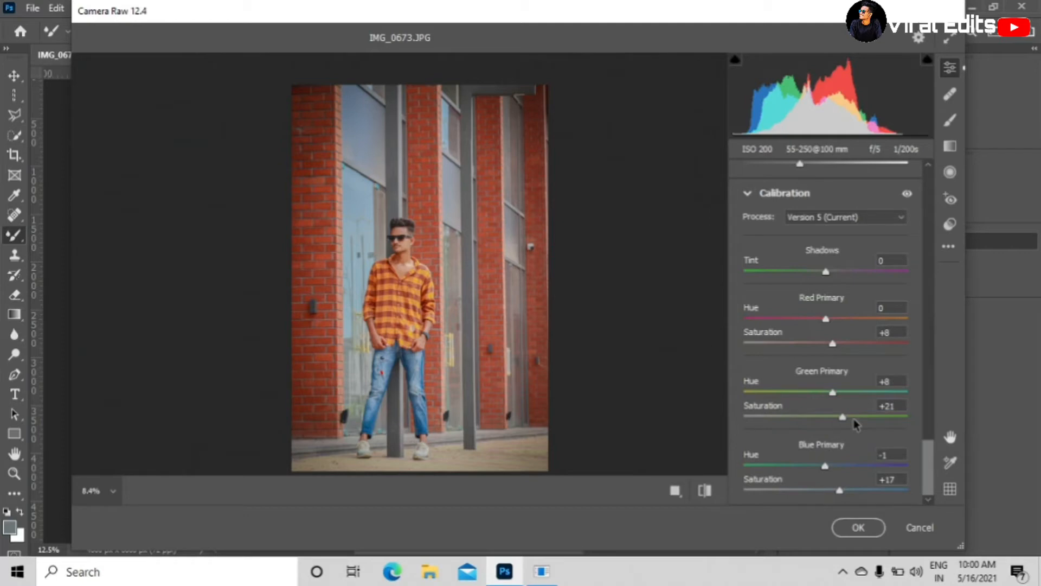
scroll(854, 425, up, 6)
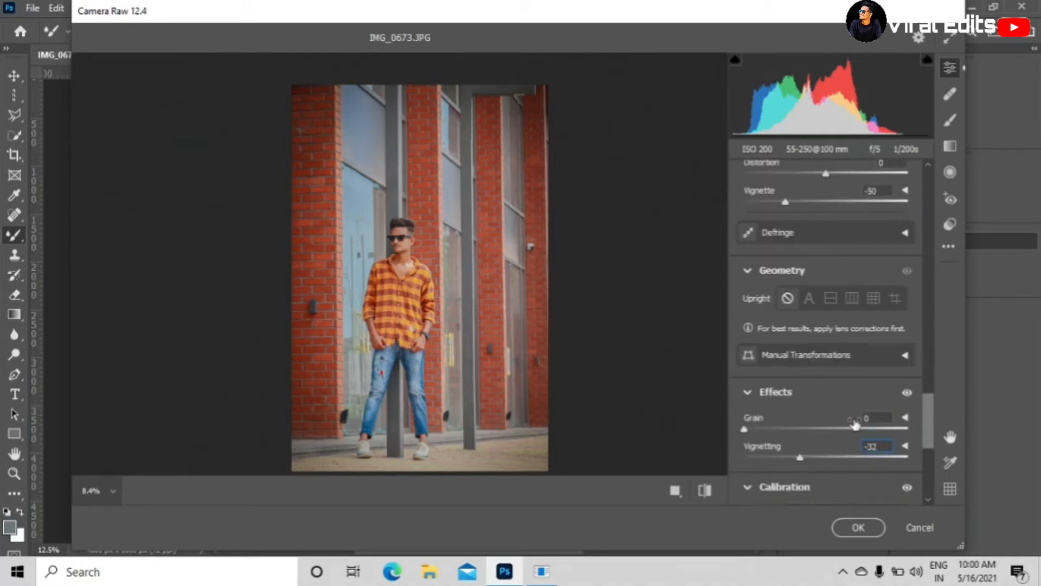
scroll(854, 424, up, 8)
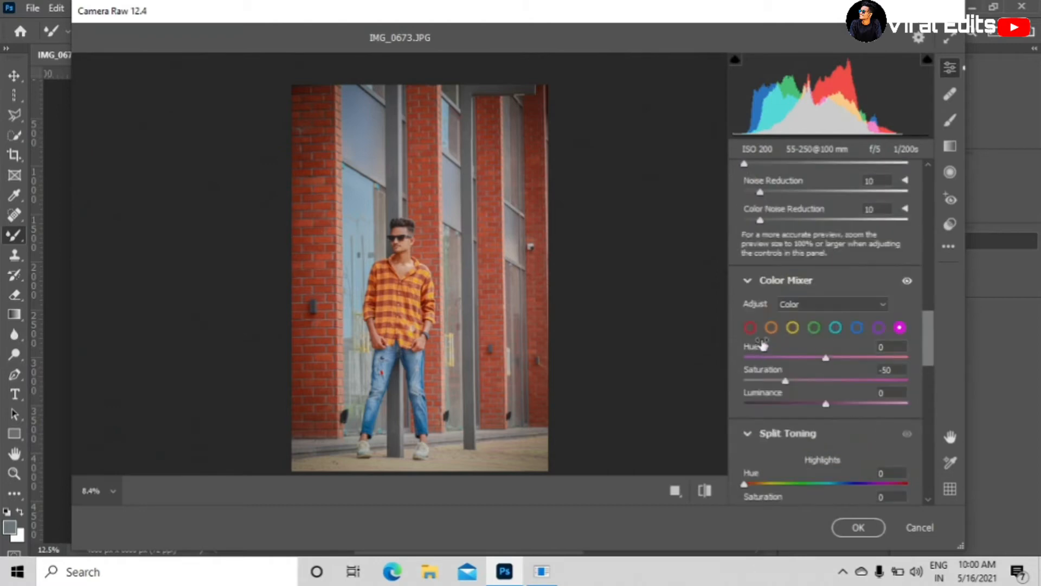
click(771, 328)
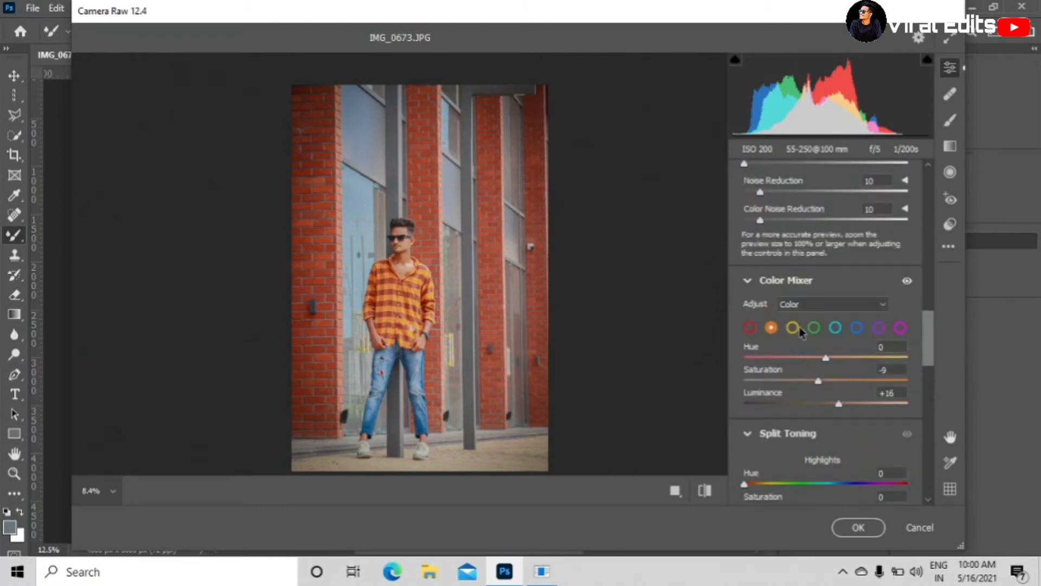
click(793, 329)
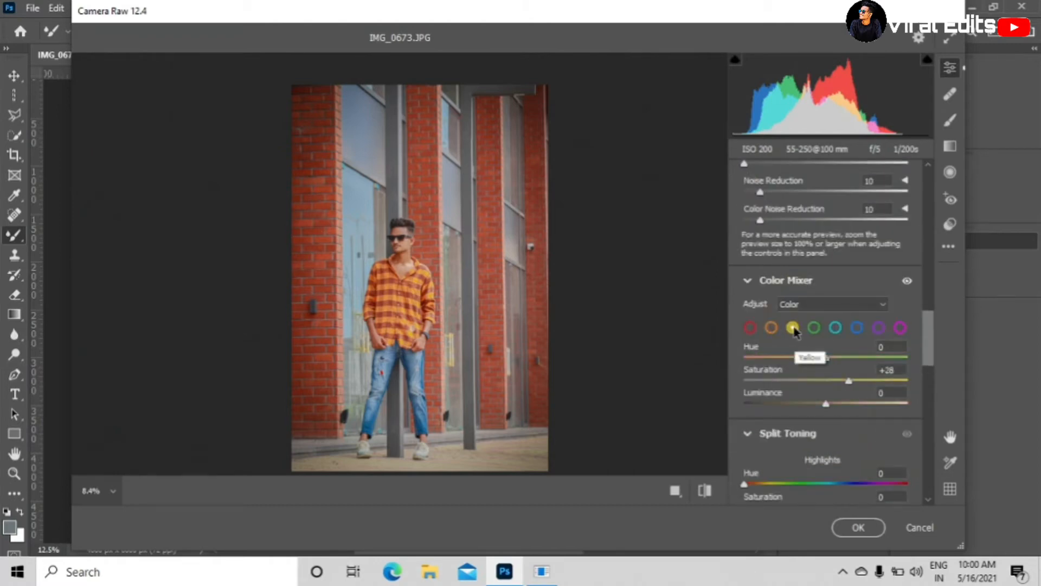
click(814, 329)
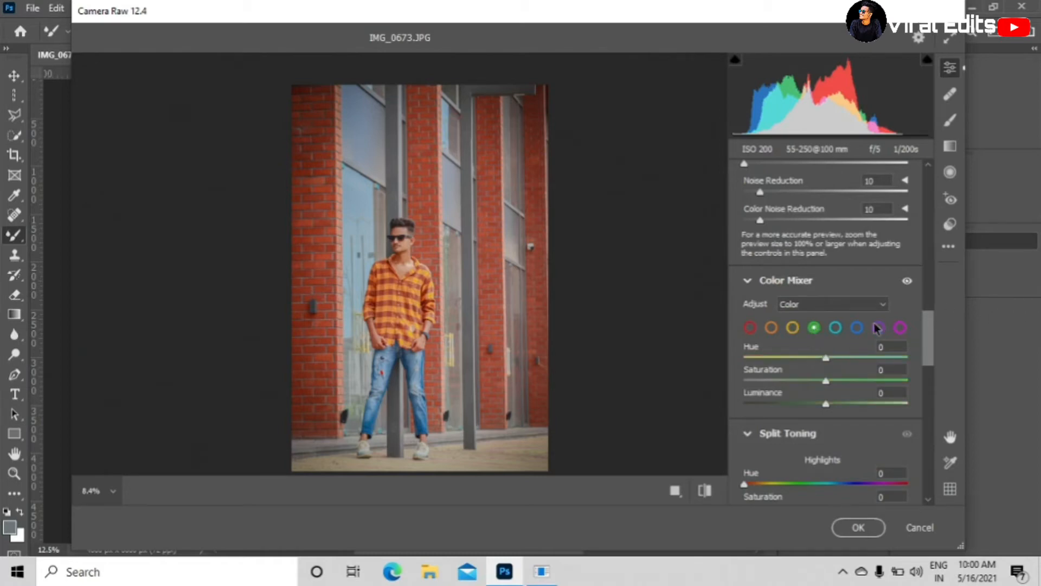
click(835, 328)
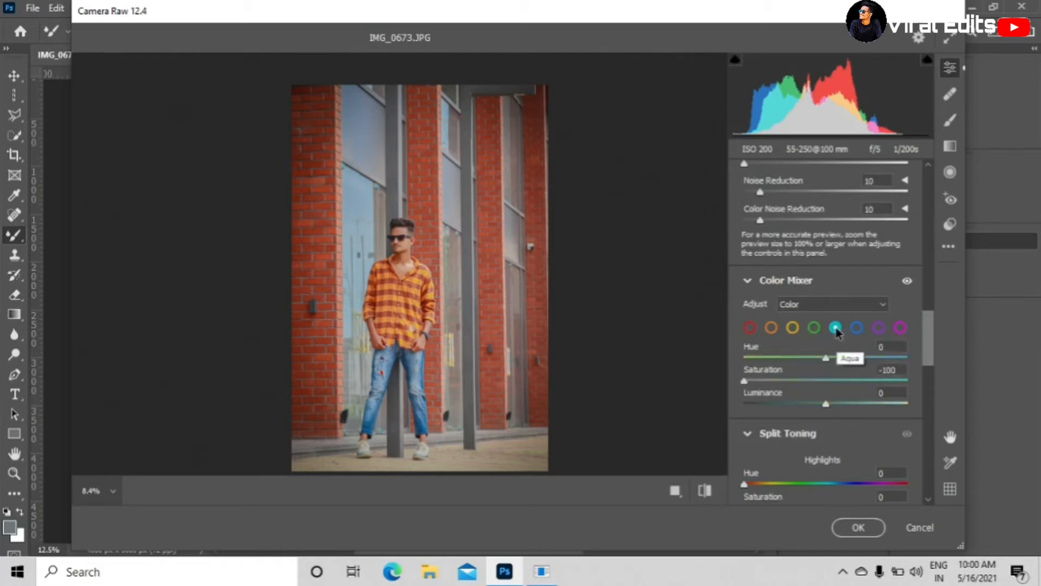
click(856, 329)
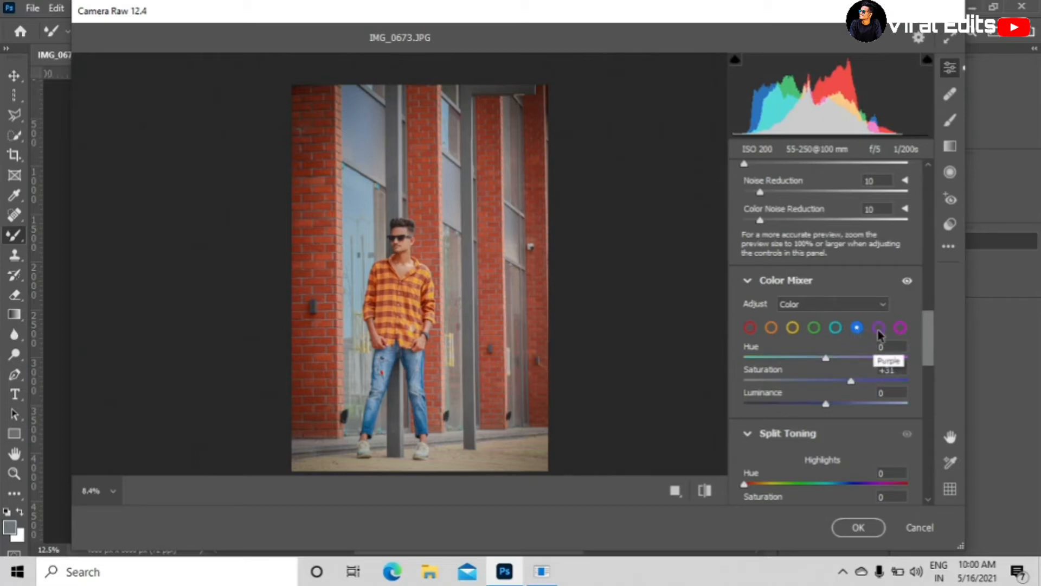
click(879, 329)
click(899, 329)
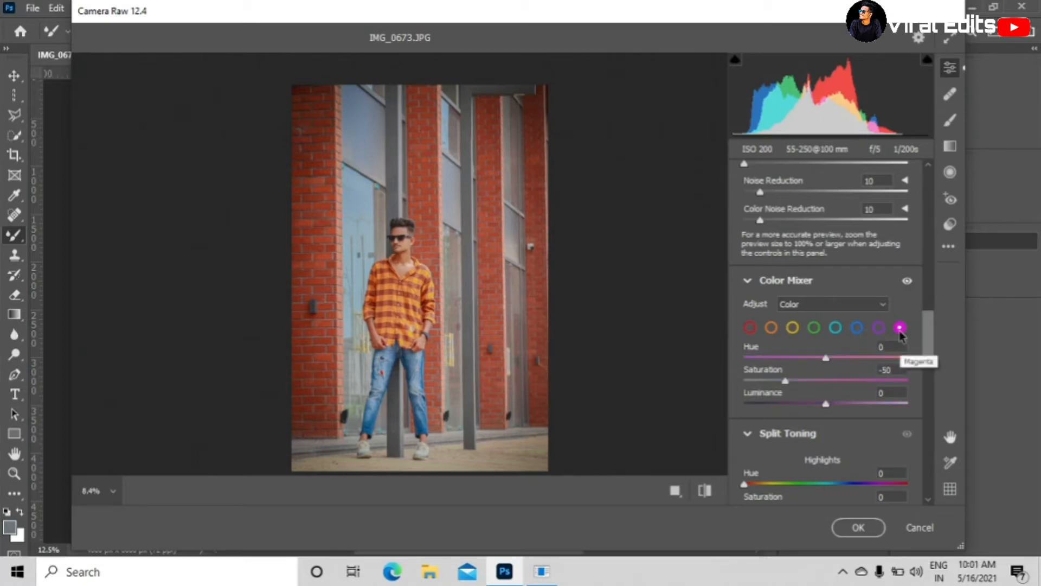
Set the orange Saturation to -22 and the orange Luminance to +24 in the Color Mixer, checking the man's skin tone
scroll(398, 305, up, 5)
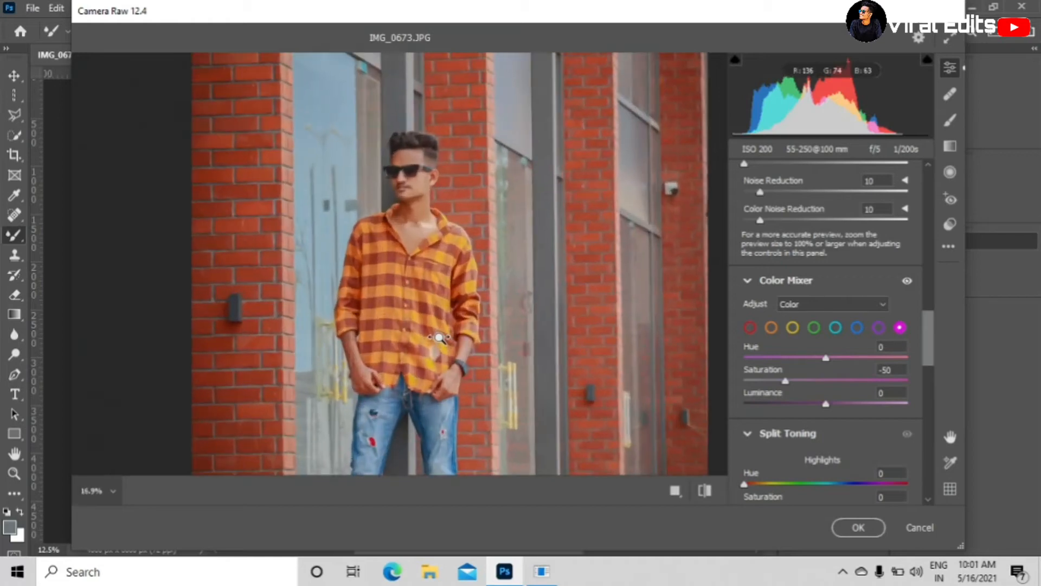
scroll(433, 332, up, 3)
scroll(434, 332, up, 4)
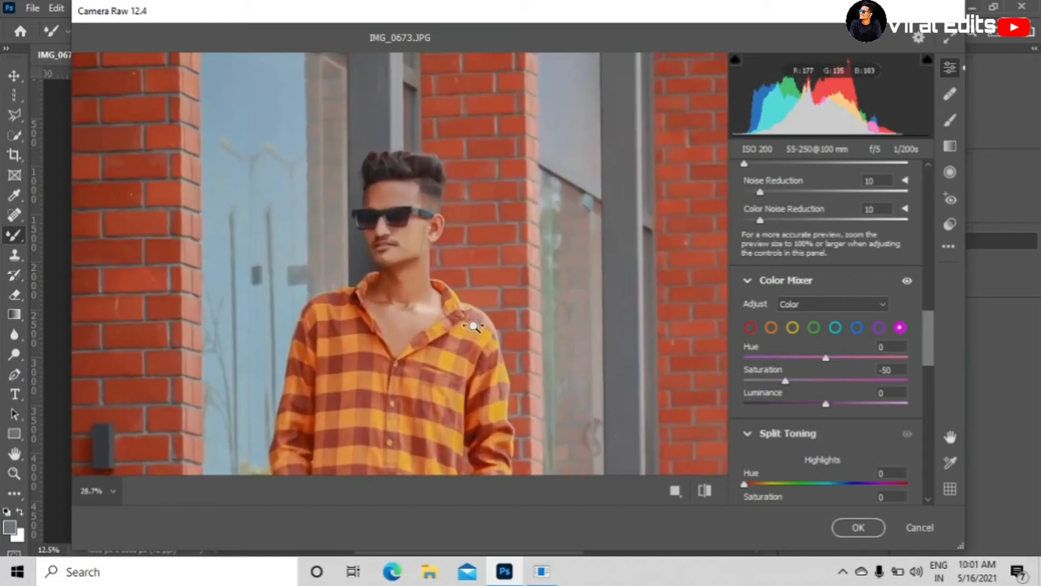
click(771, 327)
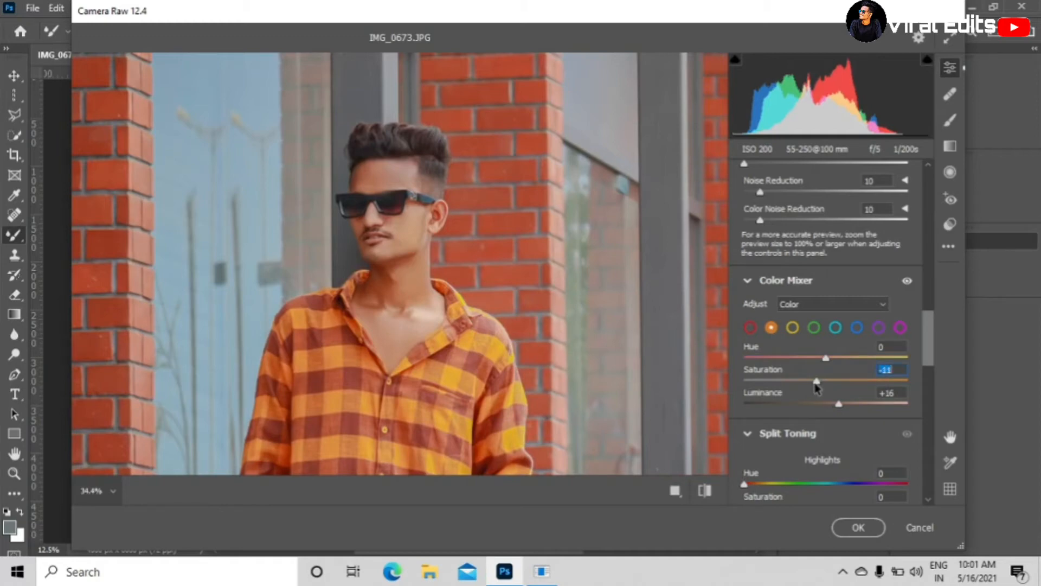
drag(817, 386, 846, 407)
scroll(576, 364, down, 3)
scroll(576, 364, down, 2)
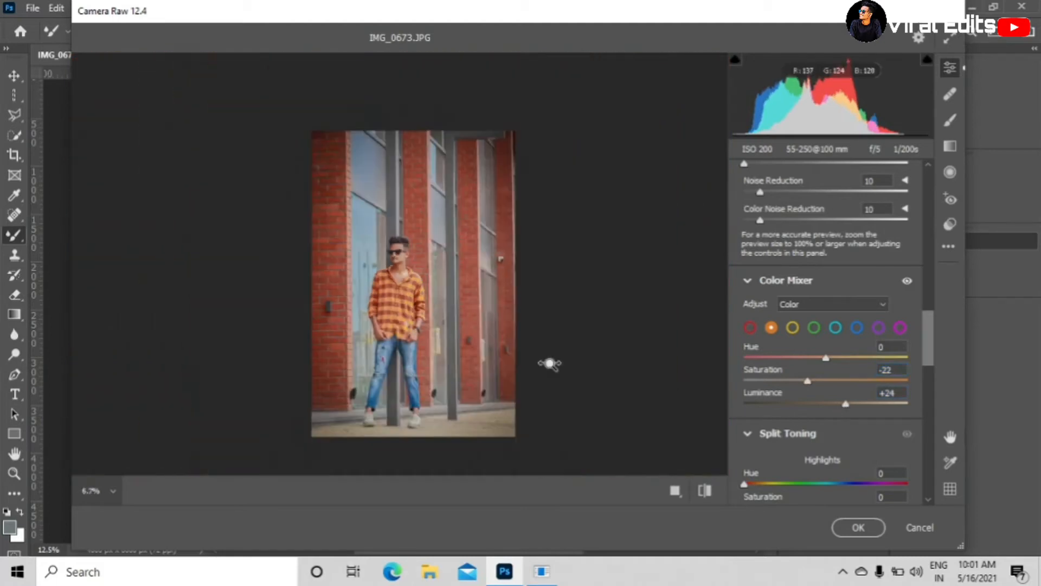
Apply the Camera Raw Filter adjustments to Layer 1 and check the graded photo
click(859, 528)
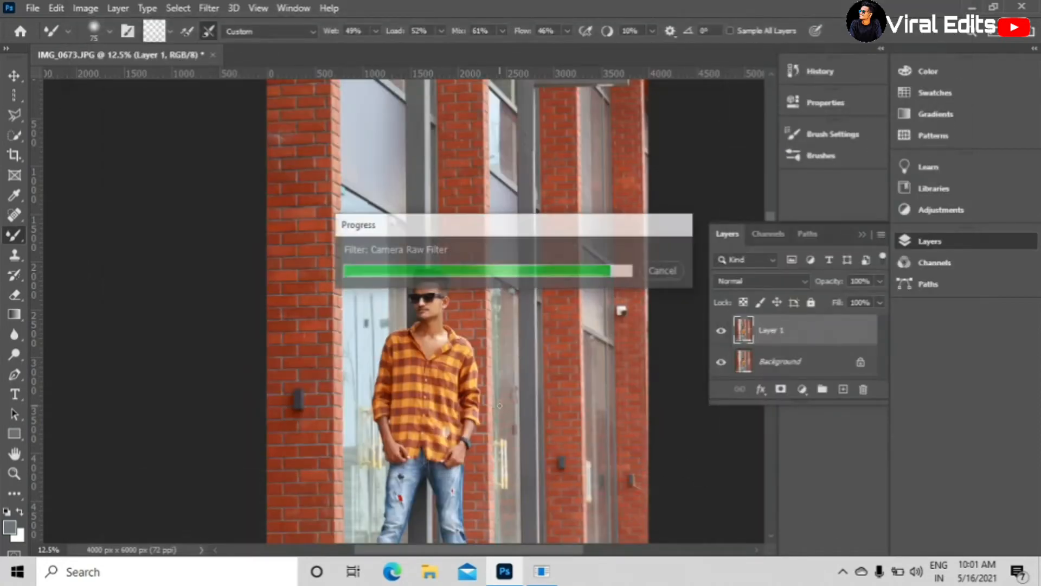
key(ctrl+minus)
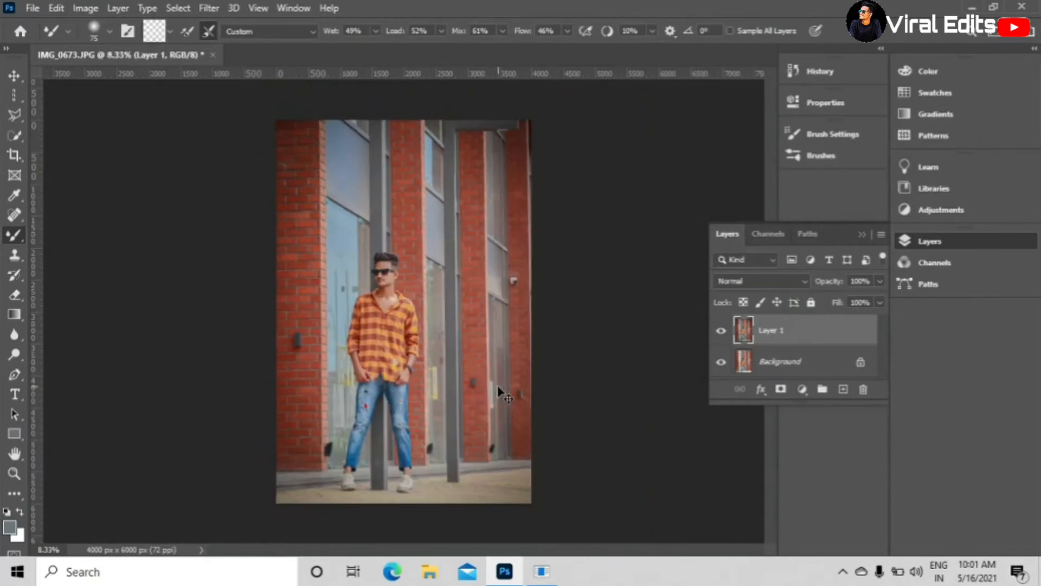
key(ctrl+plus)
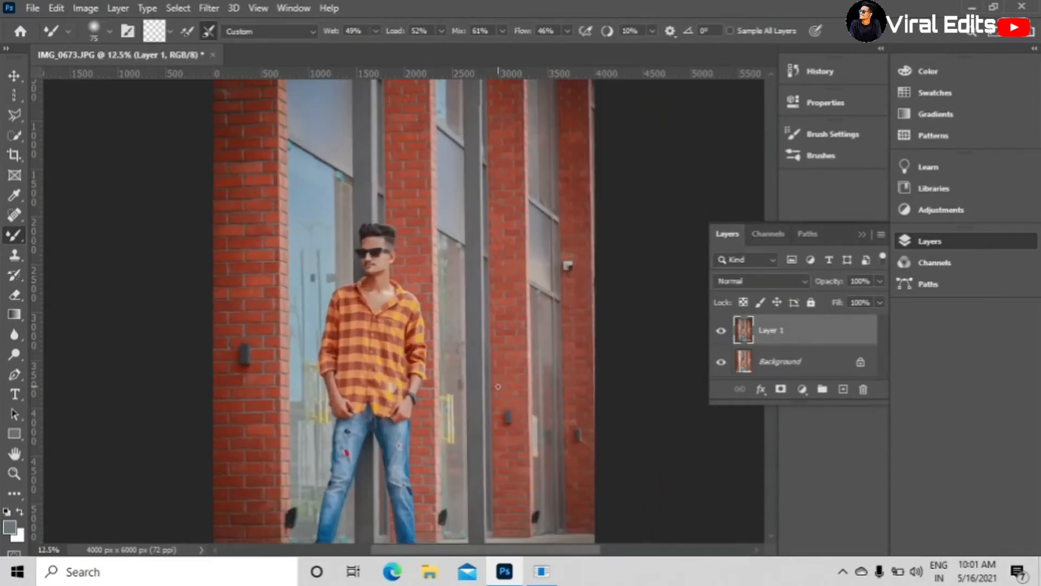
click(14, 75)
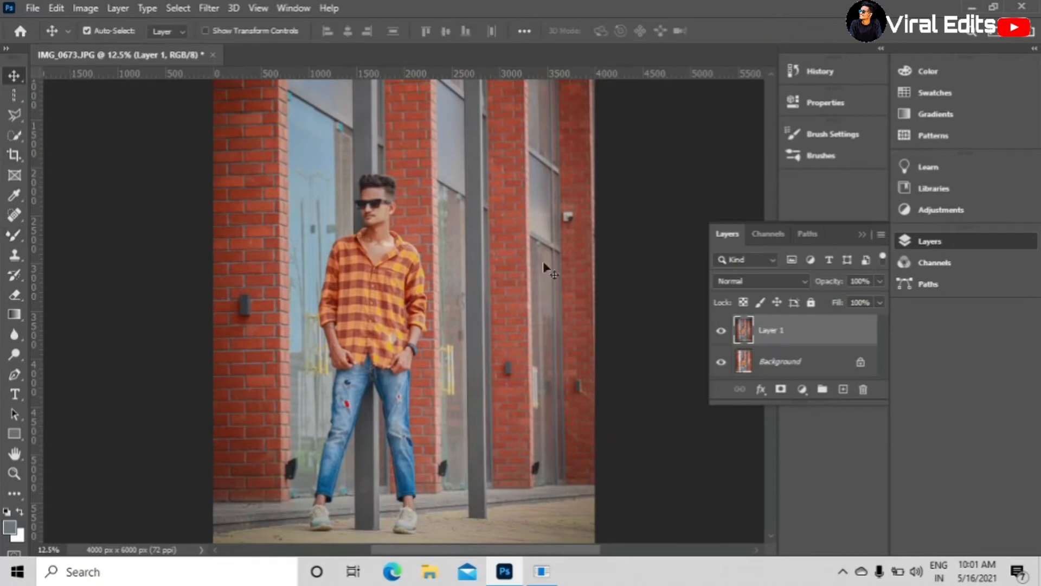
key(ctrl+minus)
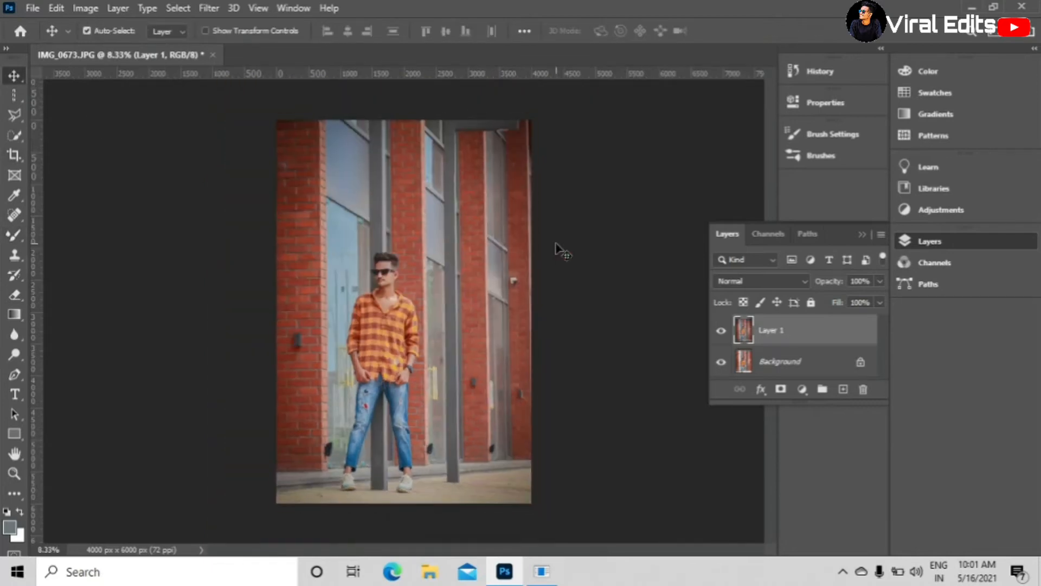
Select the building background above and to the right of the man with the Quick Selection tool
click(12, 139)
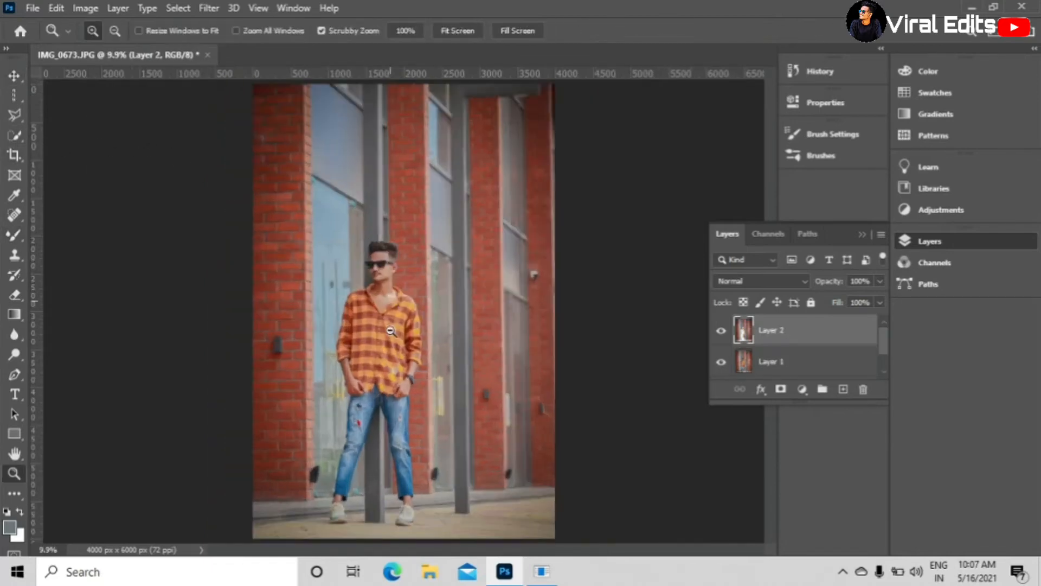
drag(402, 369, 408, 368)
scroll(408, 369, down, 3)
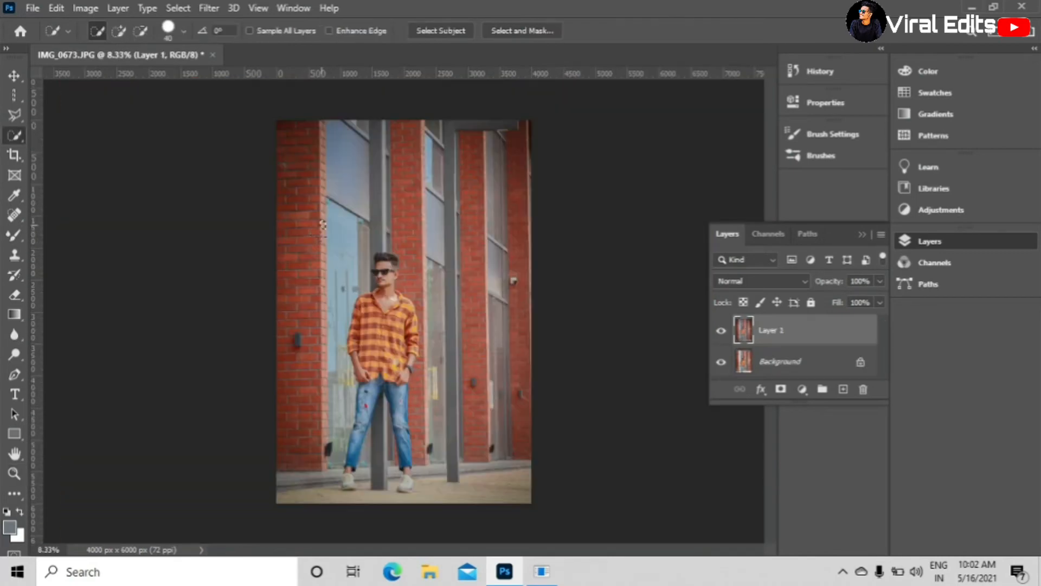
drag(322, 224, 308, 254)
mouse_move(304, 195)
mouse_down()
mouse_move(334, 173)
mouse_move(389, 177)
mouse_up()
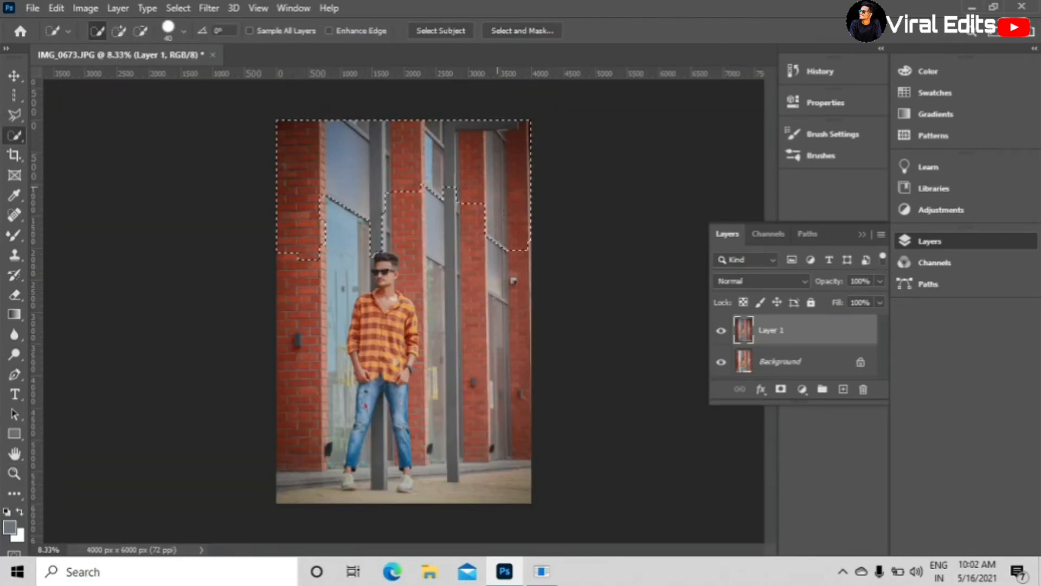
mouse_move(494, 255)
mouse_down()
mouse_move(512, 280)
mouse_move(457, 283)
mouse_move(424, 259)
mouse_move(429, 283)
mouse_up()
mouse_move(436, 326)
mouse_down()
mouse_move(420, 298)
mouse_move(442, 339)
mouse_move(445, 396)
mouse_move(467, 379)
mouse_move(494, 389)
mouse_move(505, 375)
mouse_up()
mouse_move(484, 469)
mouse_down()
mouse_move(468, 485)
mouse_move(428, 467)
mouse_move(401, 419)
mouse_move(426, 389)
mouse_move(441, 250)
mouse_up()
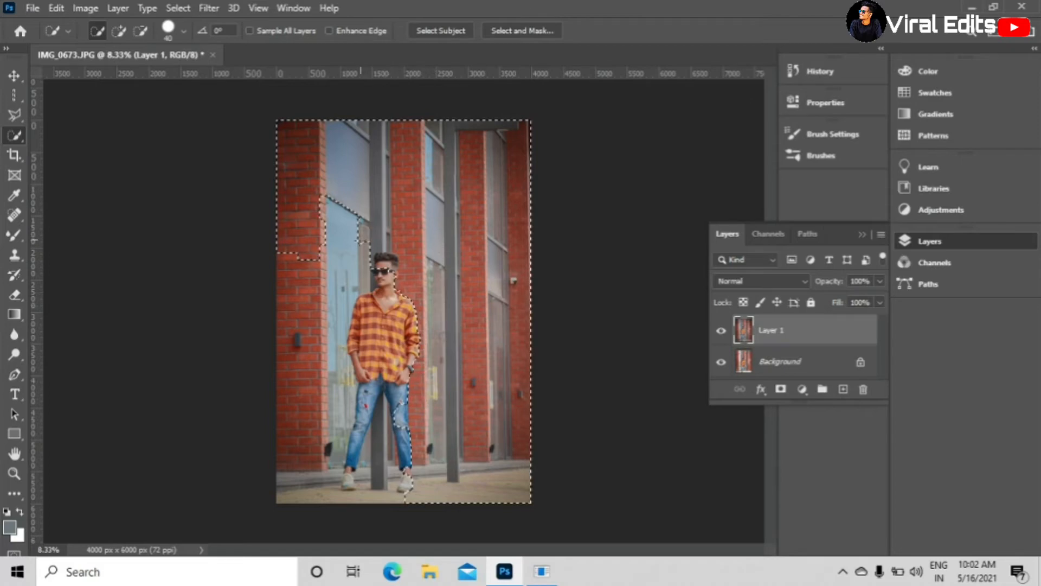
Extend the selection over the glass, brick wall and ground on the left side of the man
drag(362, 241, 341, 267)
mouse_move(313, 328)
mouse_down()
mouse_move(300, 374)
mouse_move(288, 287)
mouse_move(284, 359)
mouse_up()
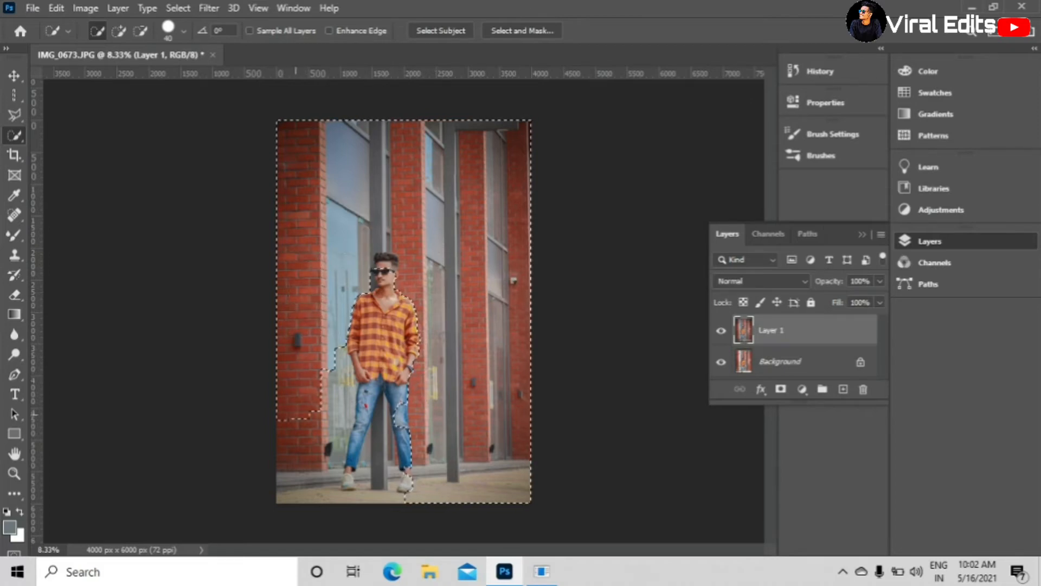
drag(299, 433, 335, 458)
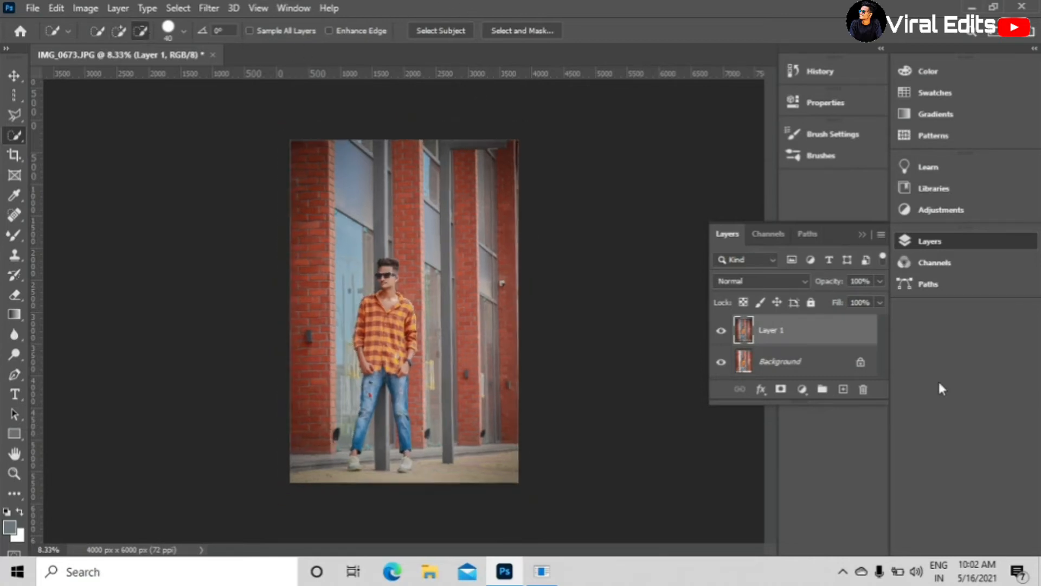
Correct the background selection beside the man's jaw so that it includes the dark pillar next to his face
key(ctrl+plus)
key(ctrl+plus)
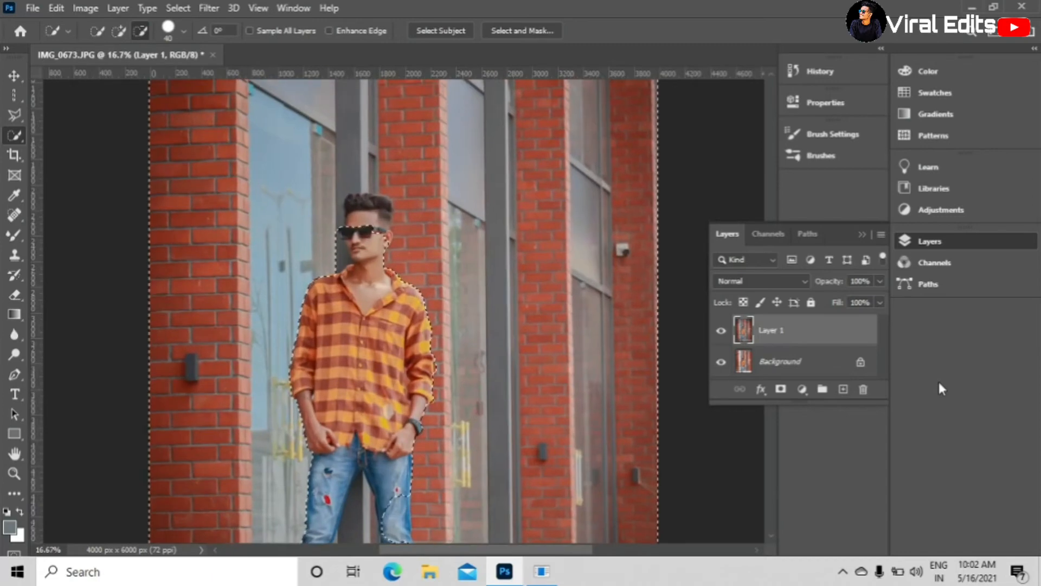
key(ctrl+plus)
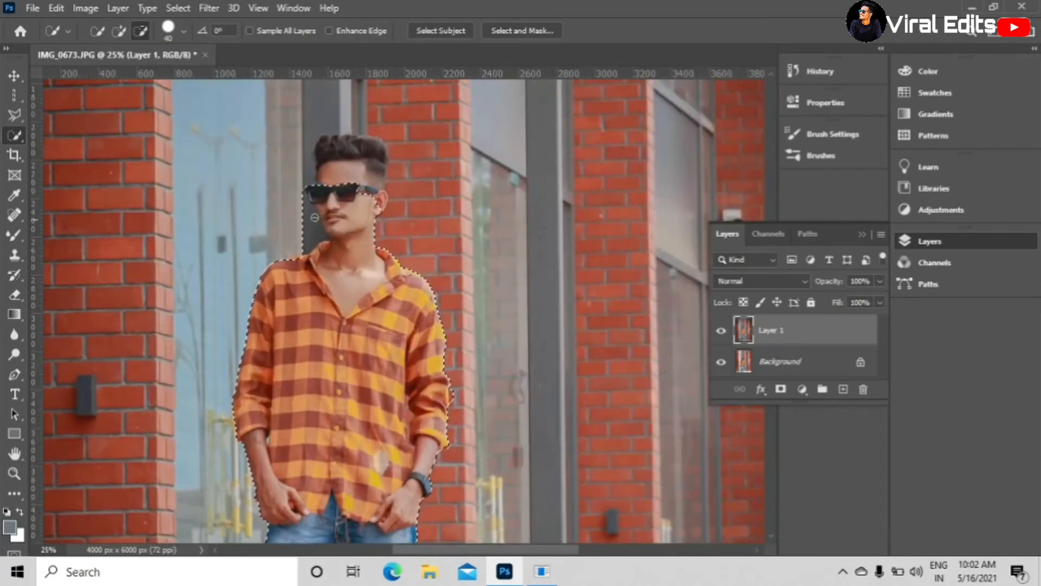
click(296, 241)
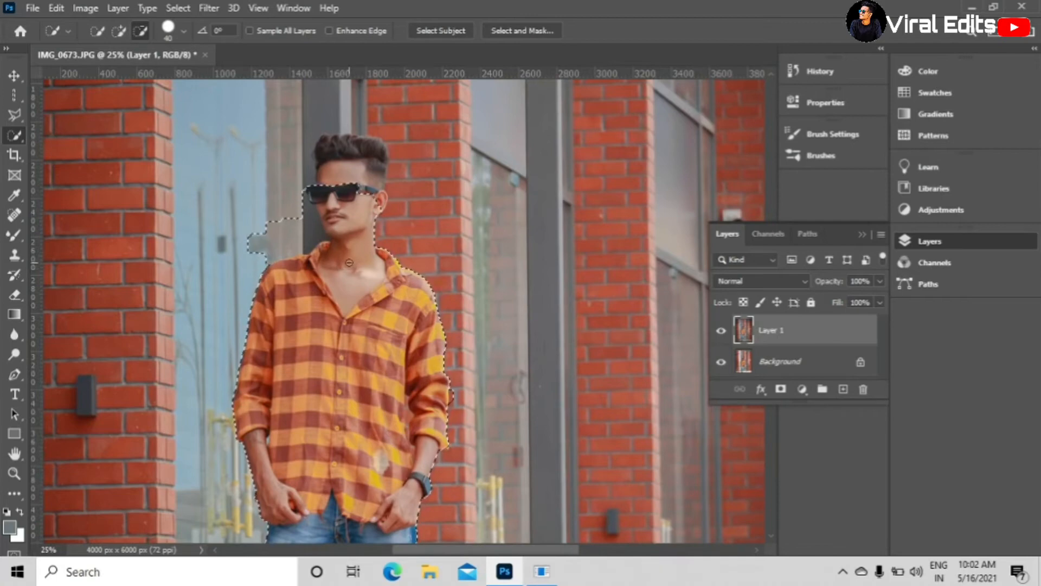
click(119, 31)
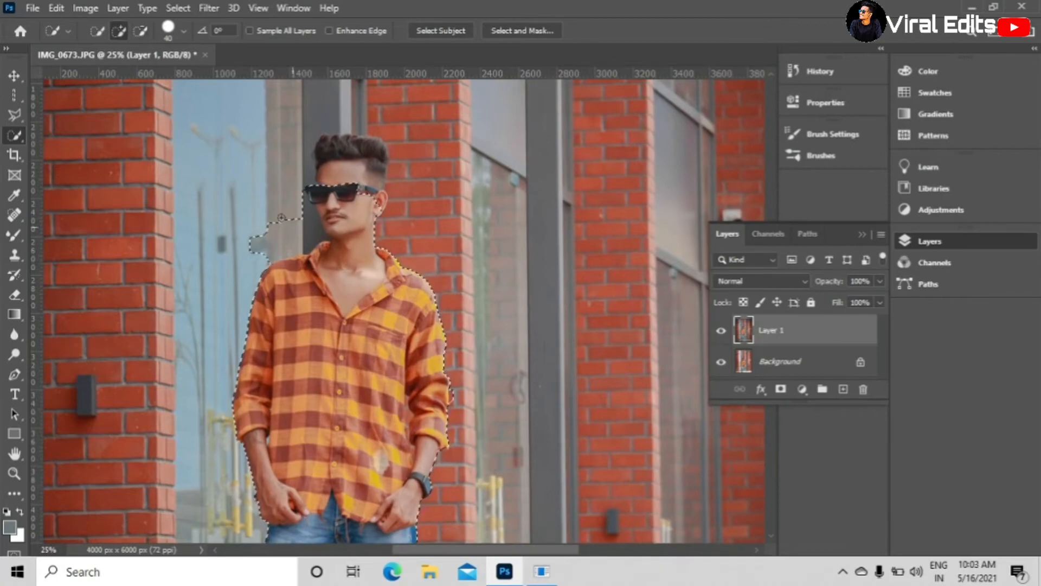
key(ctrl+z)
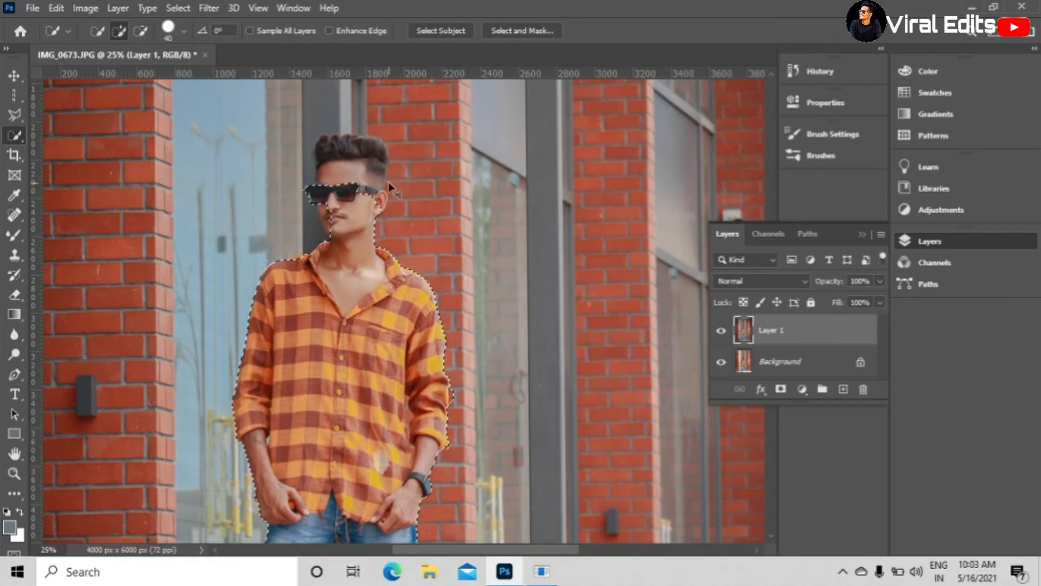
Subtract the man's neck, face and hair from the background selection
key(ctrl+minus)
key(ctrl+plus)
key(ctrl+plus)
scroll(389, 183, up, 4)
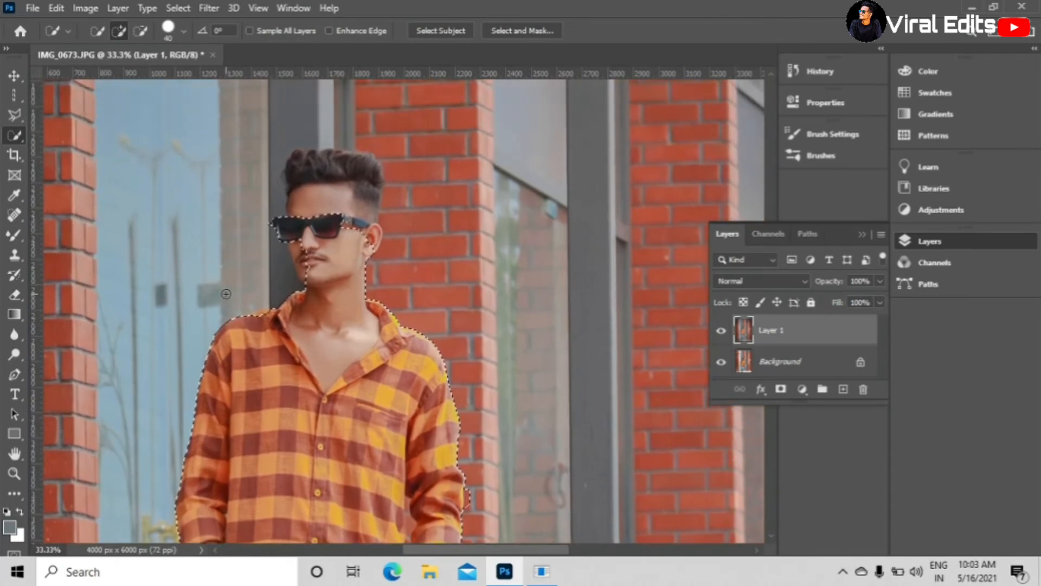
key(alt)
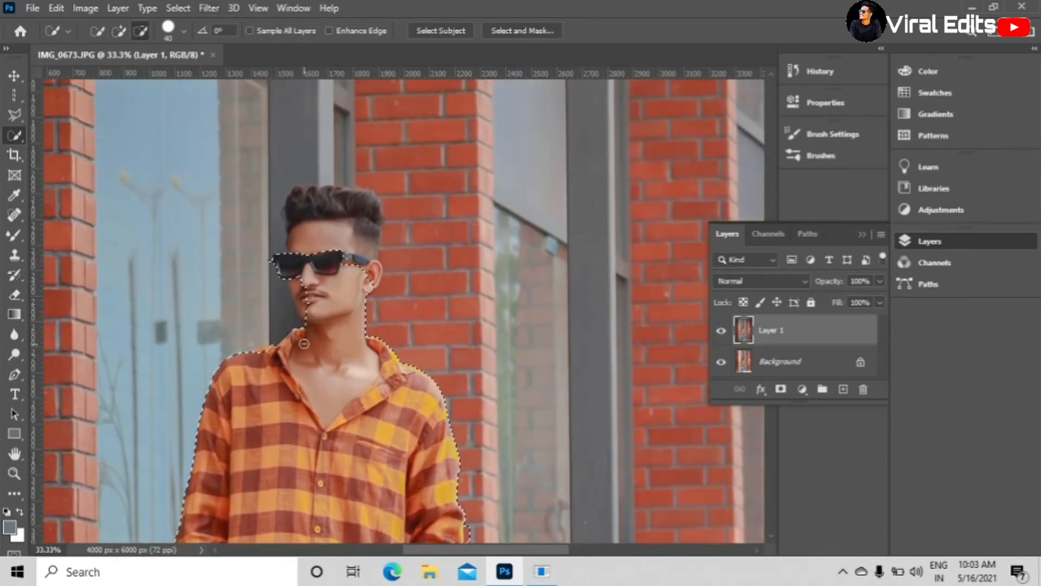
drag(304, 343, 314, 303)
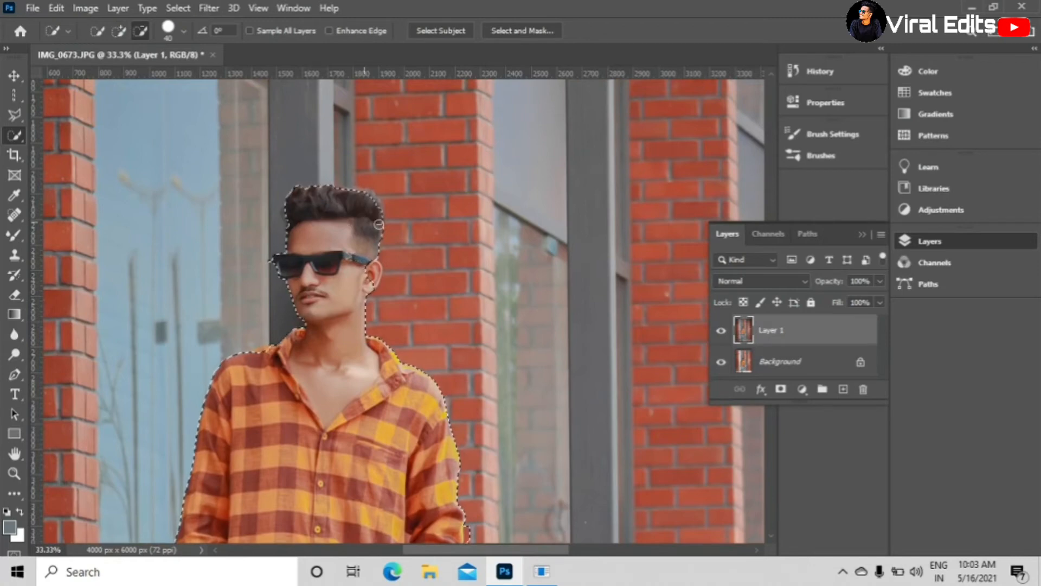
Refine the selection edge around the back of the man's hair and subtract his ear from the background selection
scroll(440, 241, down, 1)
scroll(440, 241, up, 2)
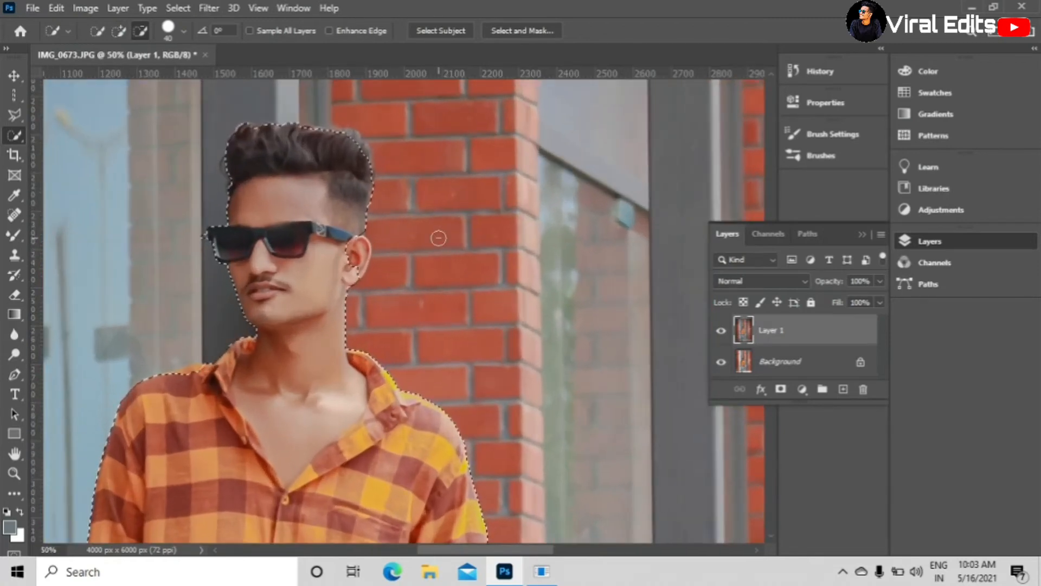
mouse_move(344, 162)
mouse_down()
mouse_move(347, 140)
mouse_move(312, 137)
mouse_up()
scroll(331, 162, down, 2)
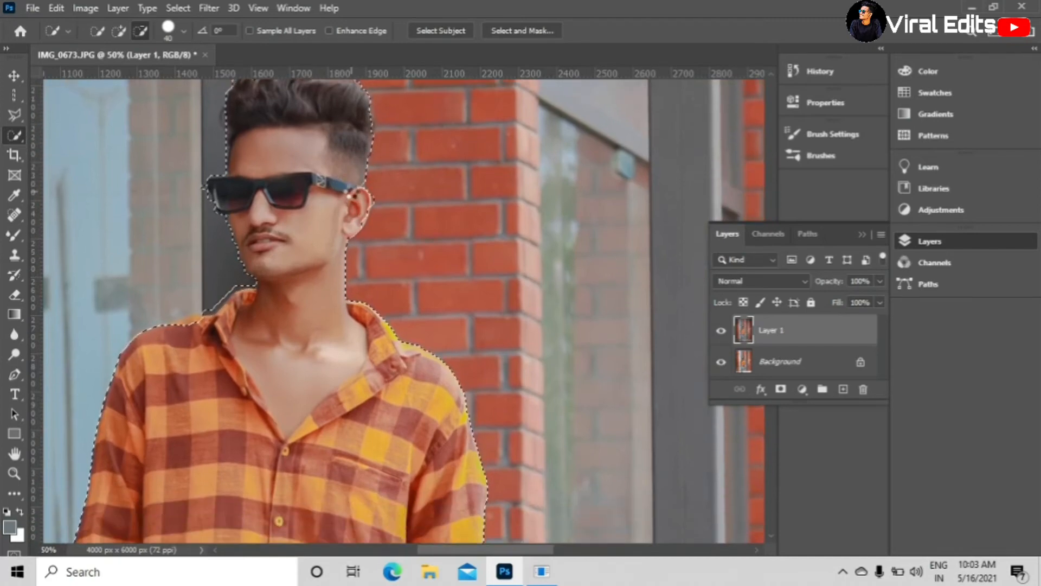
scroll(344, 186, down, 3)
key(ctrl+minus)
key(ctrl+minus)
key(ctrl+minus)
key(ctrl+minus)
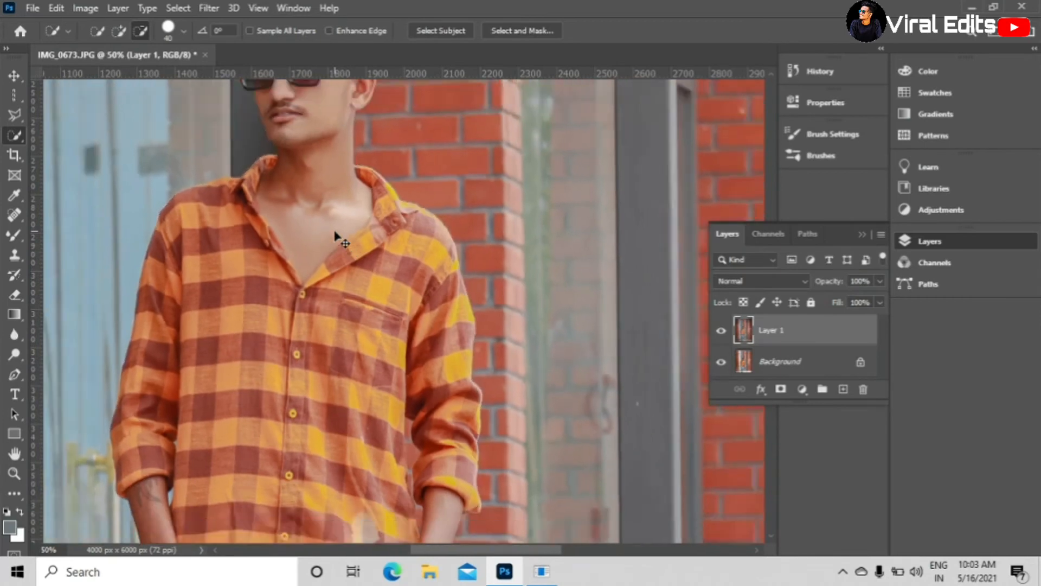
Add the unselected bottom strip of the brick column on the man's left side of the photo to the background selection
key(ctrl+minus)
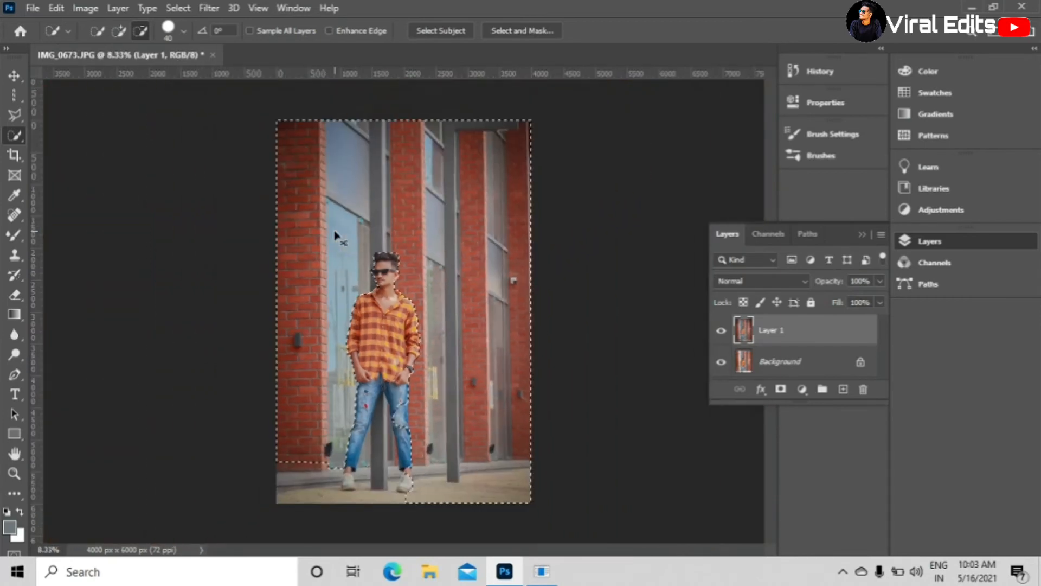
key(ctrl+plus)
key(ctrl+plus)
scroll(365, 315, down, 5)
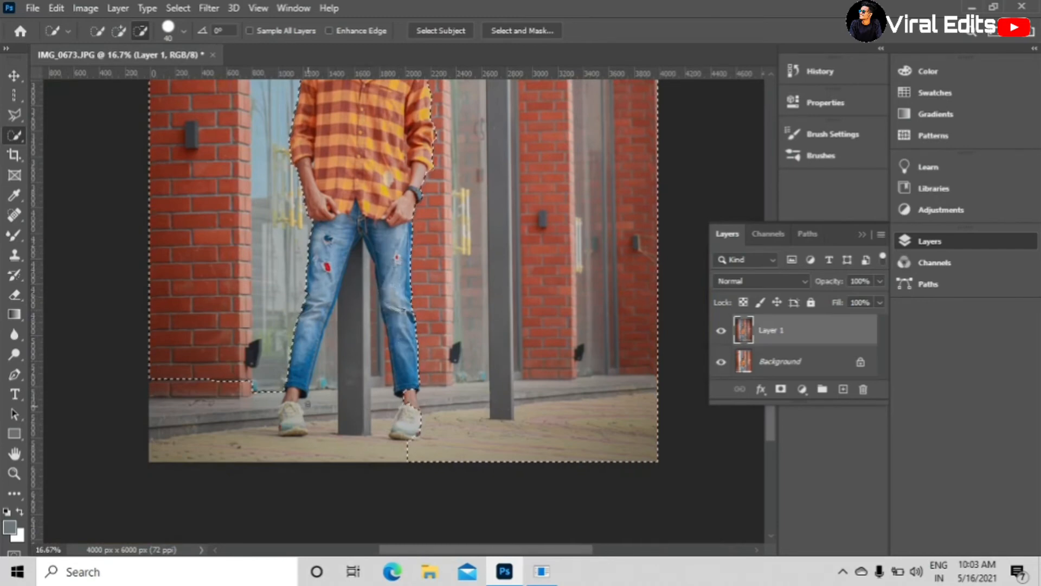
click(115, 31)
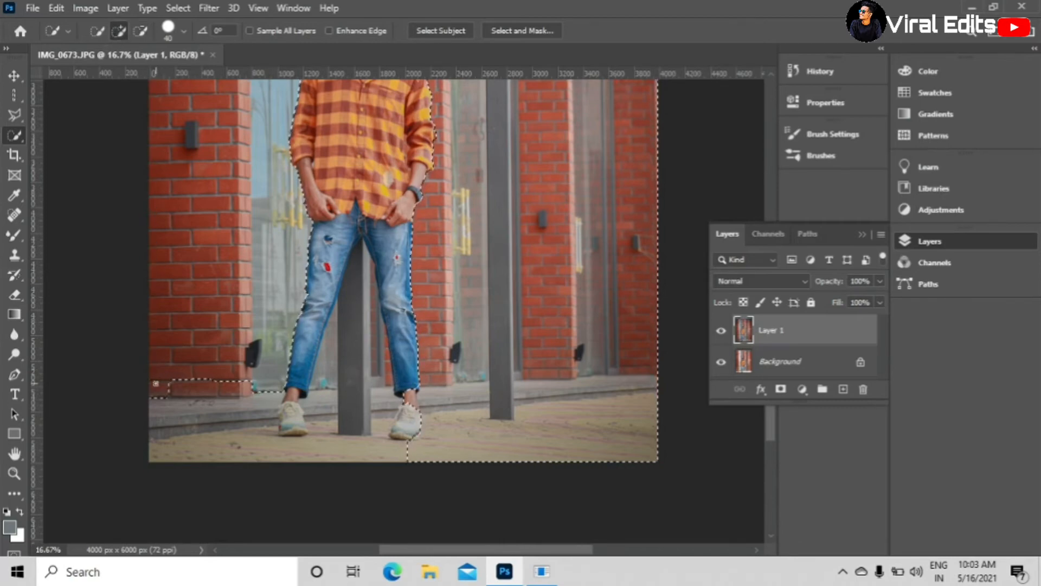
drag(156, 383, 190, 384)
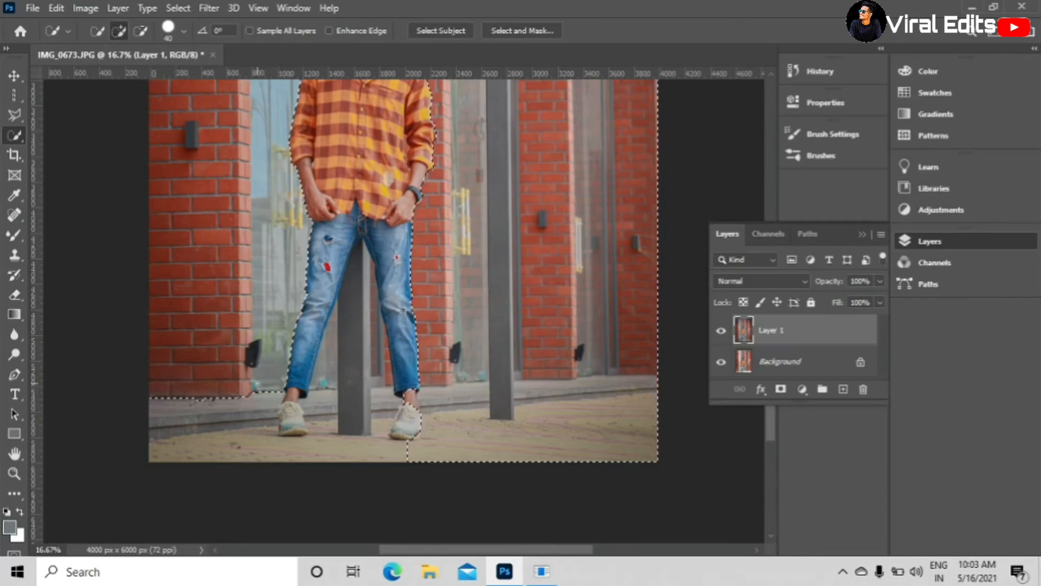
key(ctrl+minus)
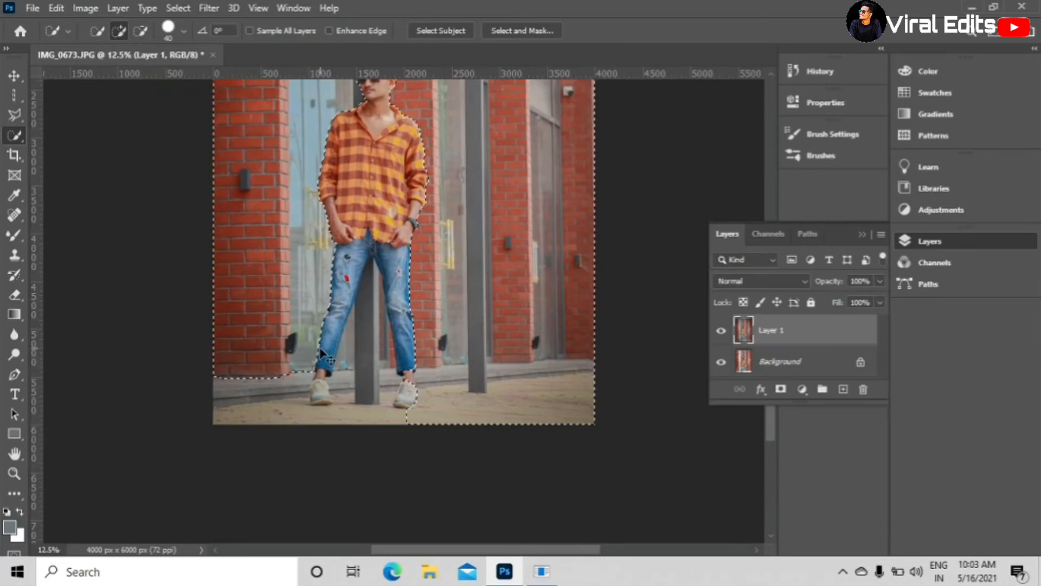
Subtract the paved ground and the low step beside the man's shoe from the background selection
key(ctrl+plus)
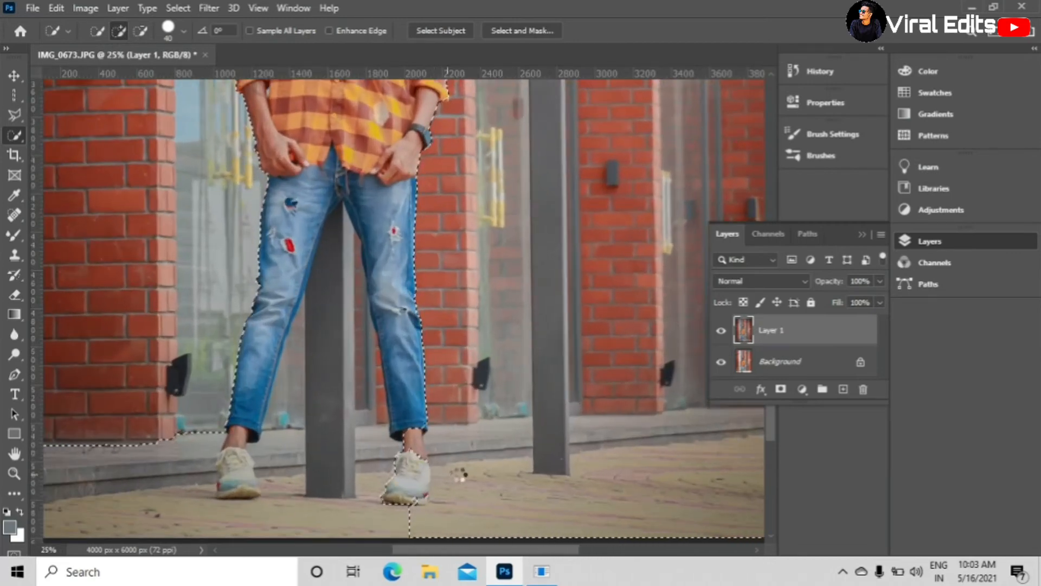
click(141, 30)
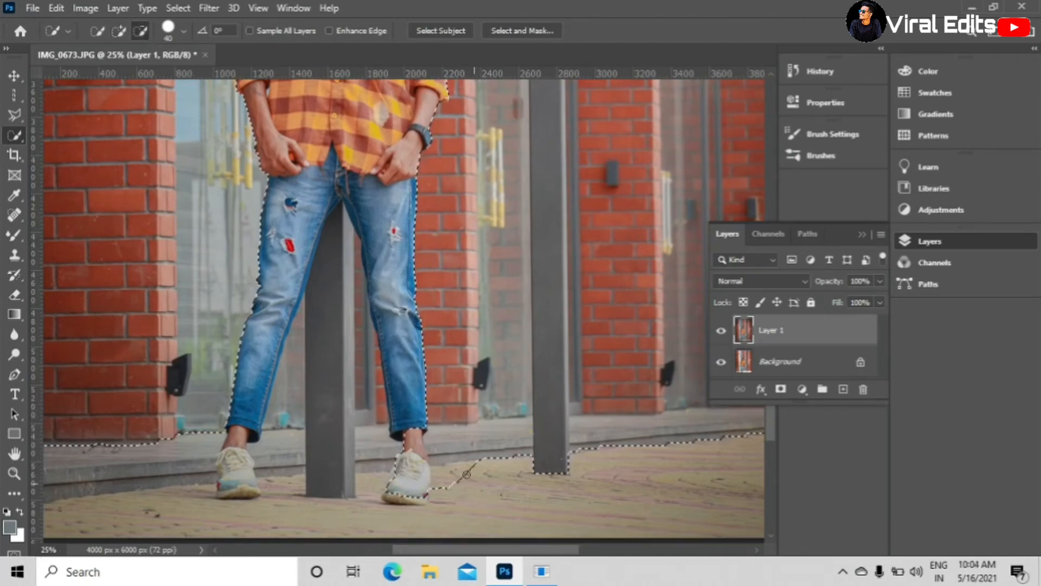
mouse_move(466, 474)
mouse_down()
mouse_move(440, 447)
mouse_move(368, 457)
mouse_move(420, 462)
mouse_move(408, 471)
mouse_move(396, 455)
mouse_move(417, 488)
mouse_move(454, 474)
mouse_up()
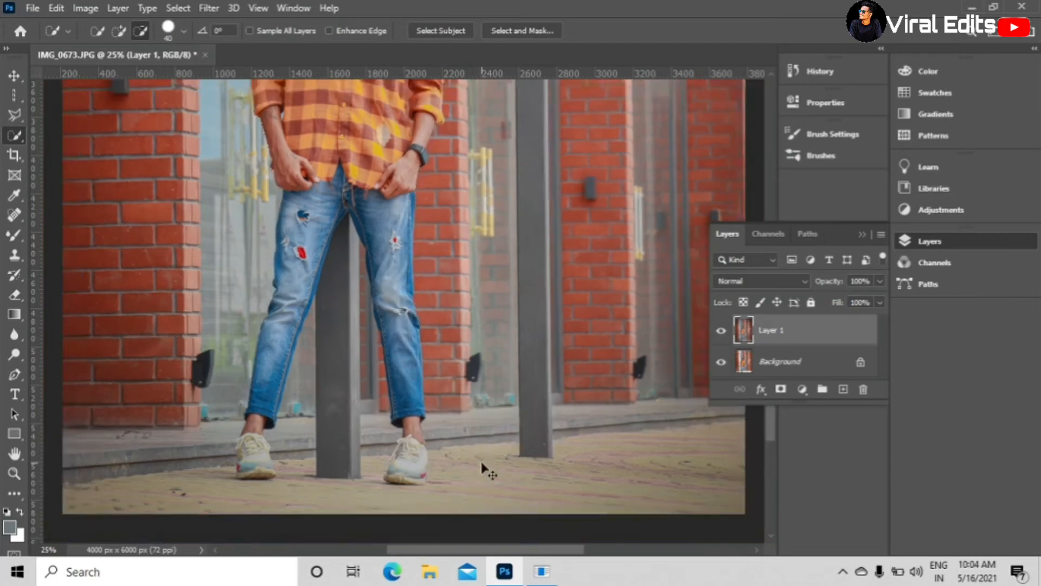
key(ctrl+minus)
key(ctrl+minus)
scroll(408, 327, up, 2)
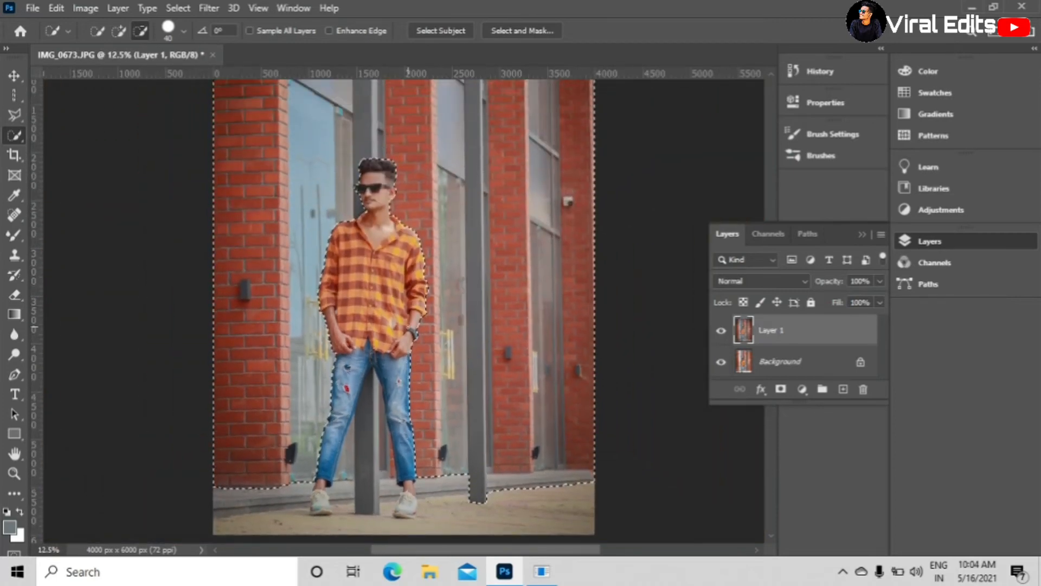
Add the brick gap between the shirt and the rolled sleeve to the selection, and subtract the overlapping shirt fabric
scroll(443, 330, up, 5)
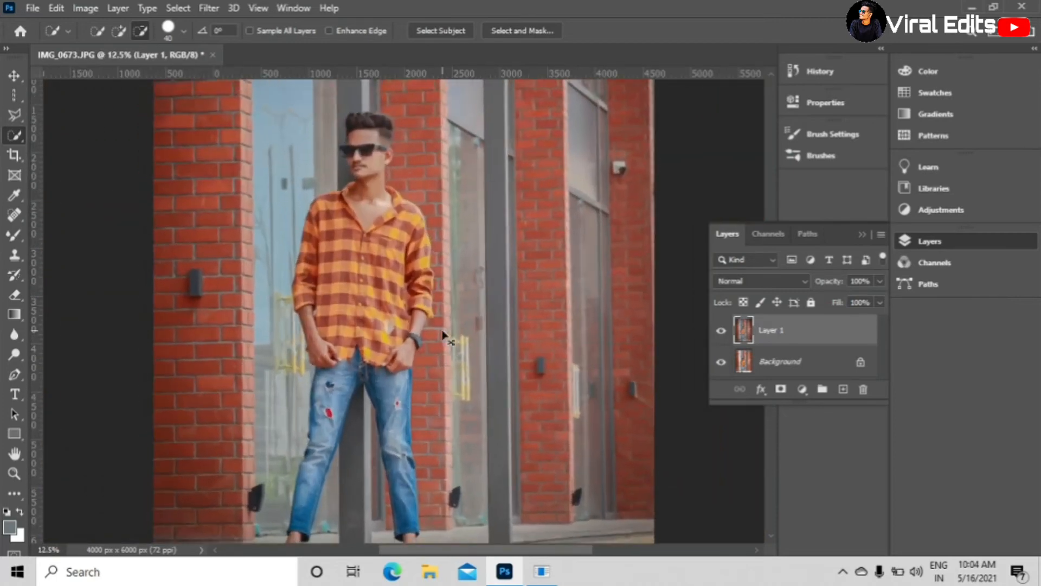
scroll(442, 330, up, 2)
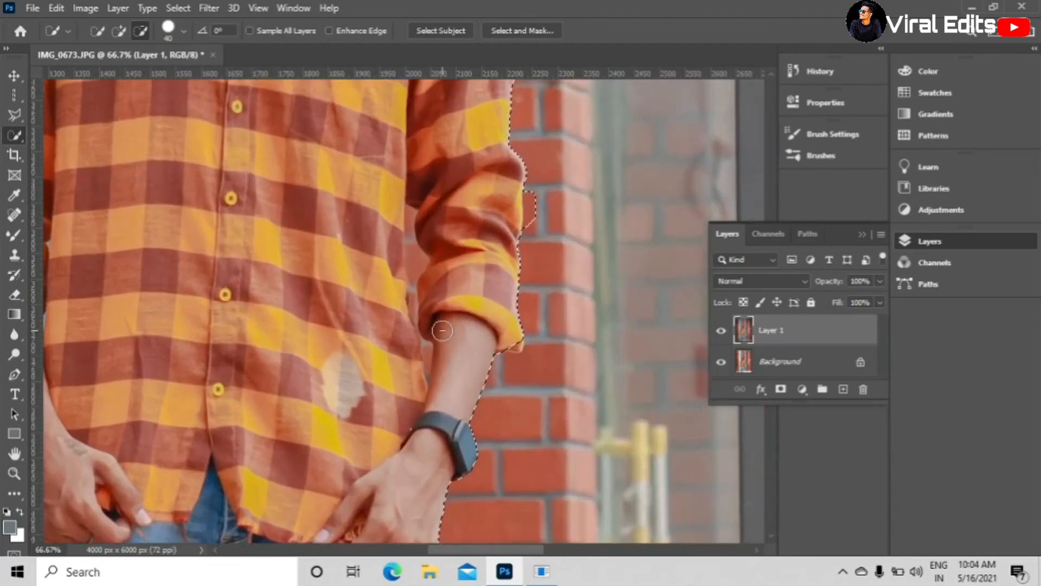
scroll(443, 333, up, 1)
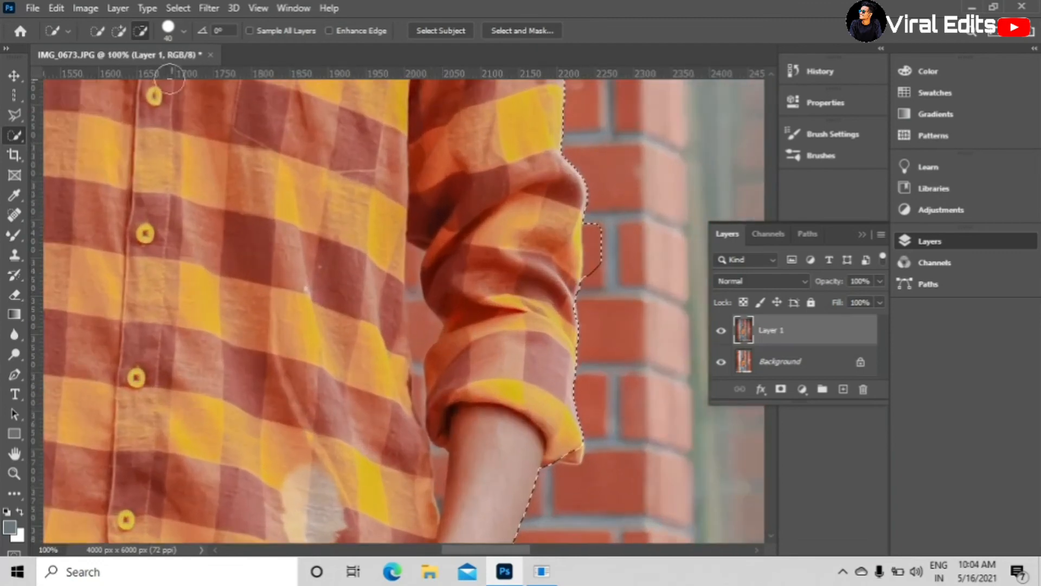
click(424, 335)
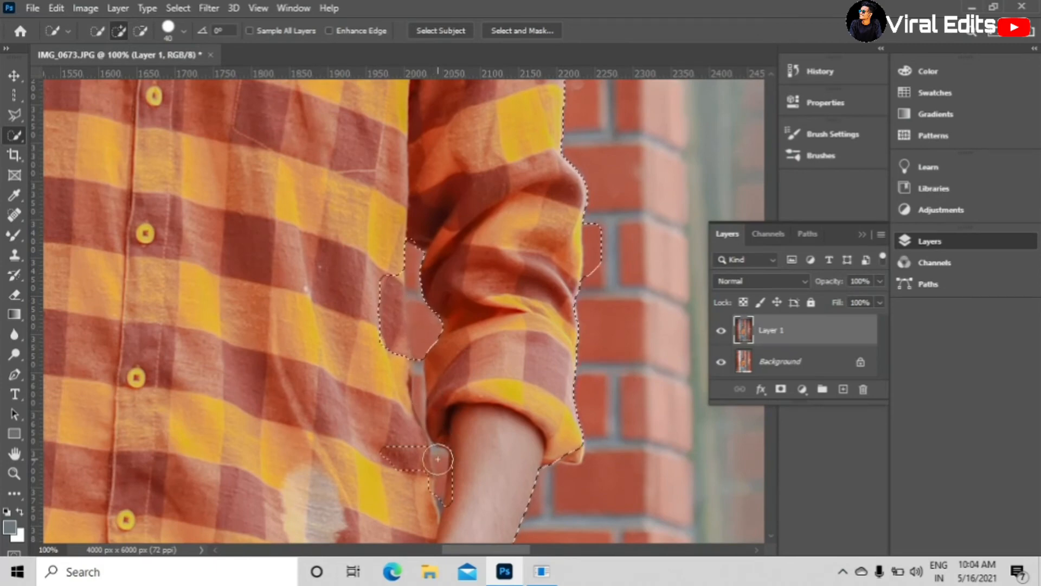
click(140, 30)
drag(383, 272, 404, 444)
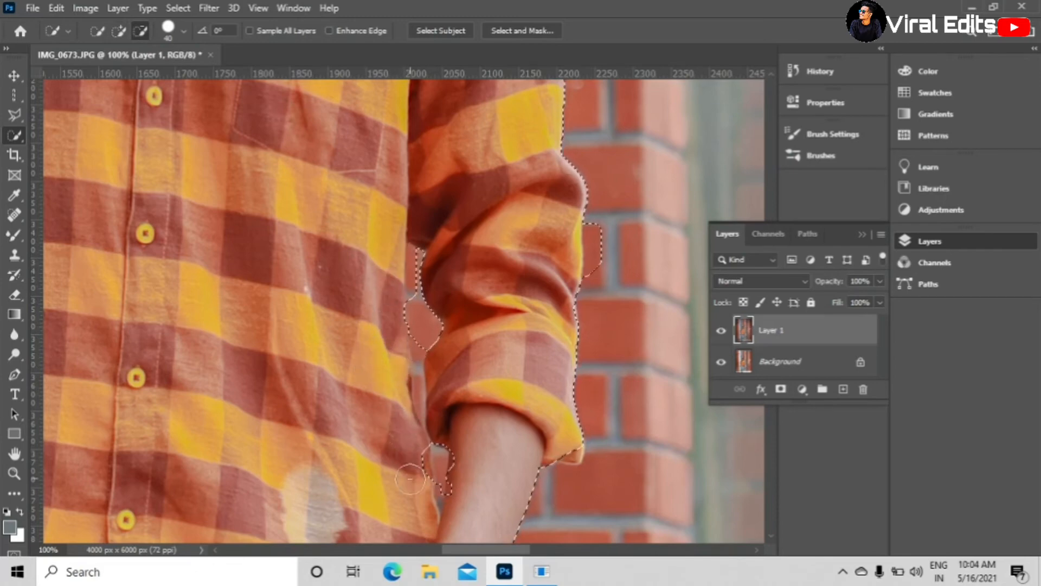
click(430, 325)
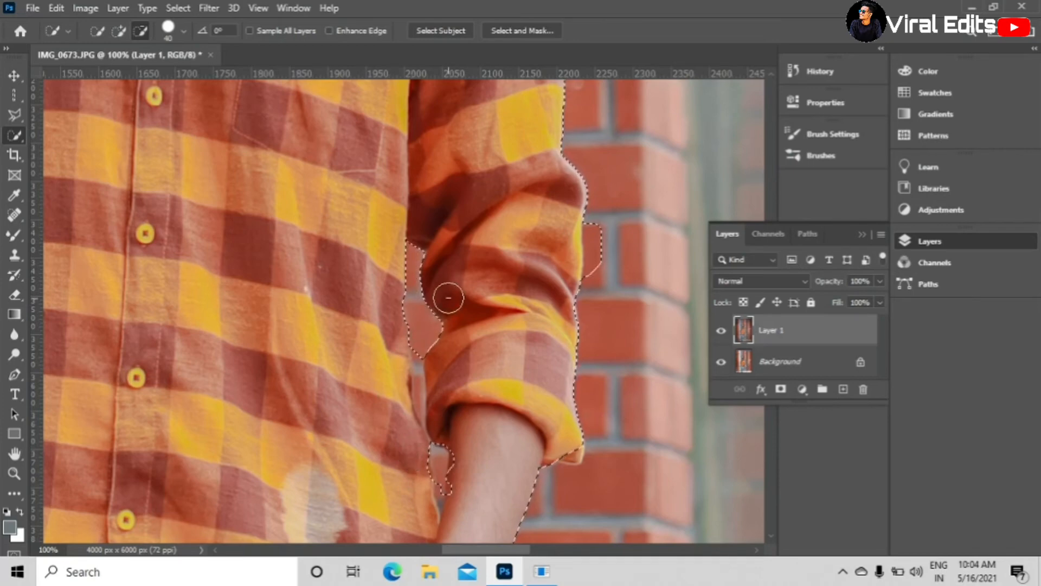
Set the selection brush size to 23 px and add the narrow wall gap between the shirt and the sleeve cuff
key(ctrl+plus)
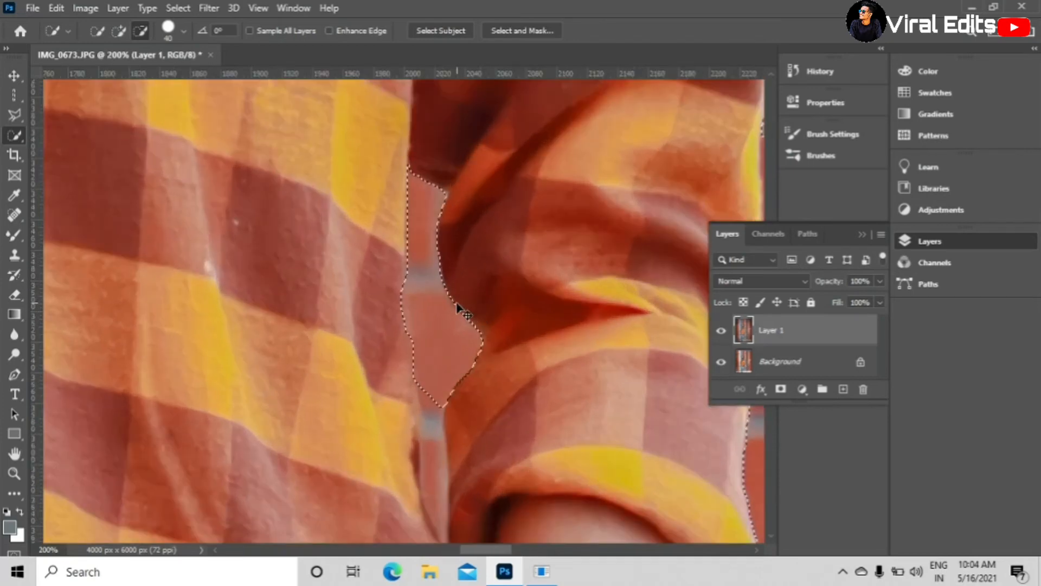
scroll(443, 319, down, 3)
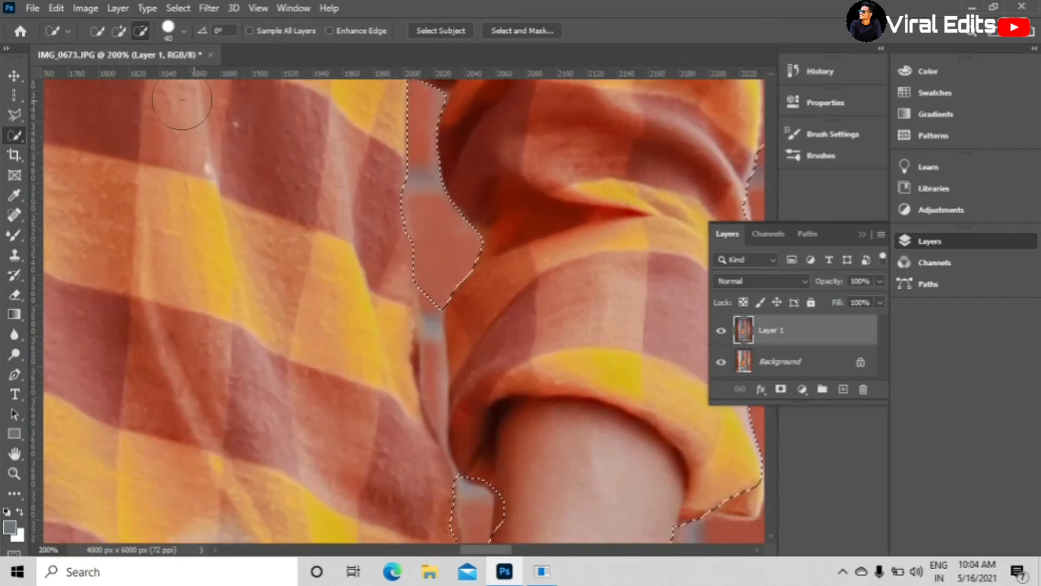
click(183, 31)
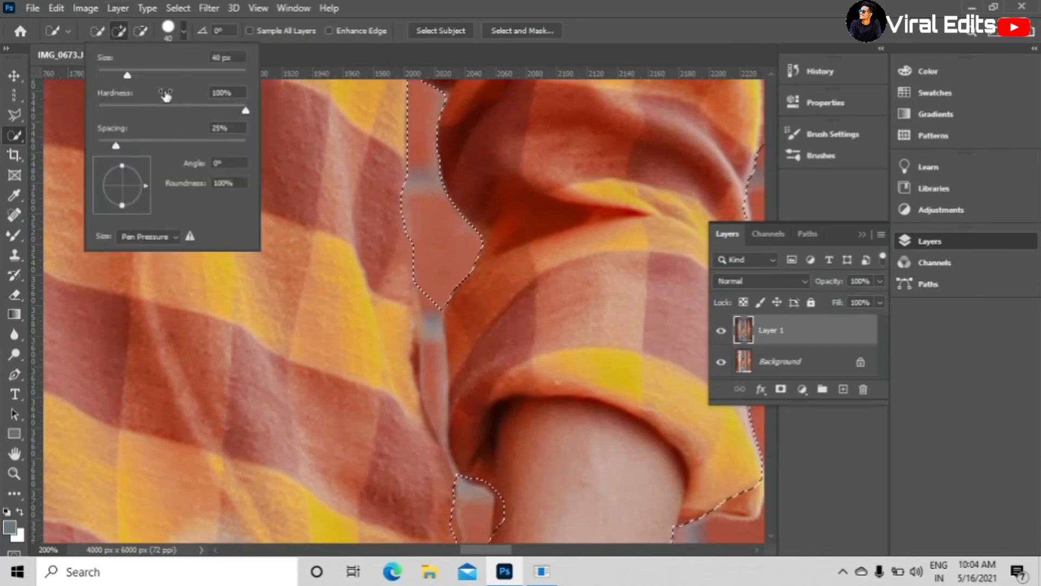
drag(130, 75, 115, 75)
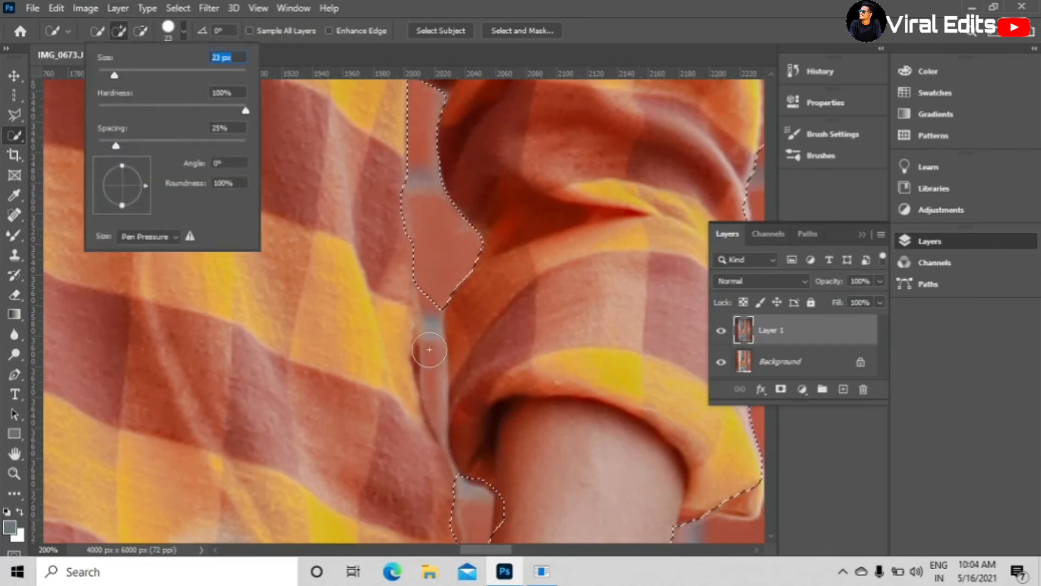
click(429, 303)
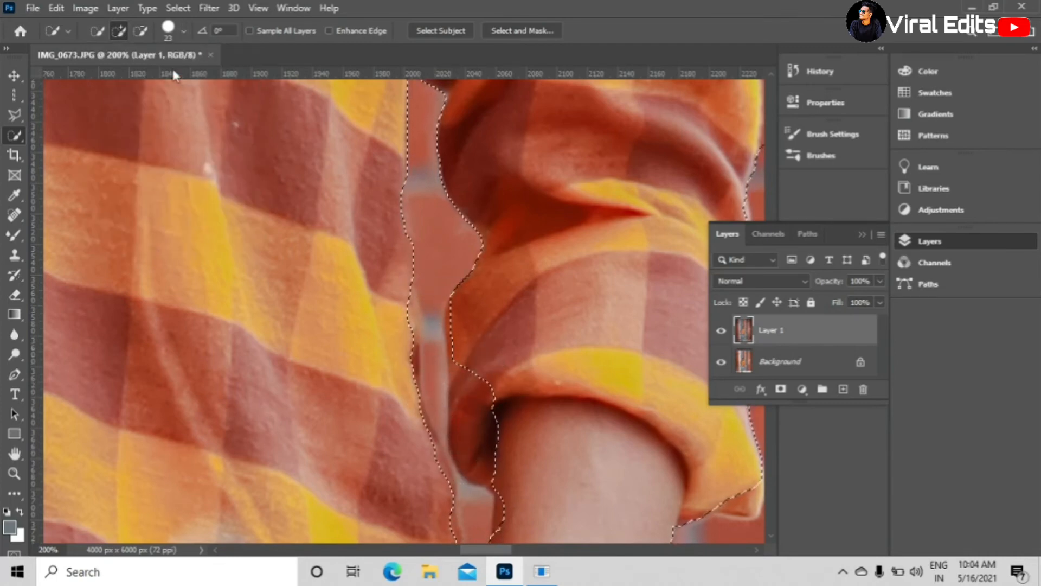
Subtract the rolled sleeve and its cuff beside the narrow gap from the background selection
click(140, 30)
drag(478, 269, 498, 295)
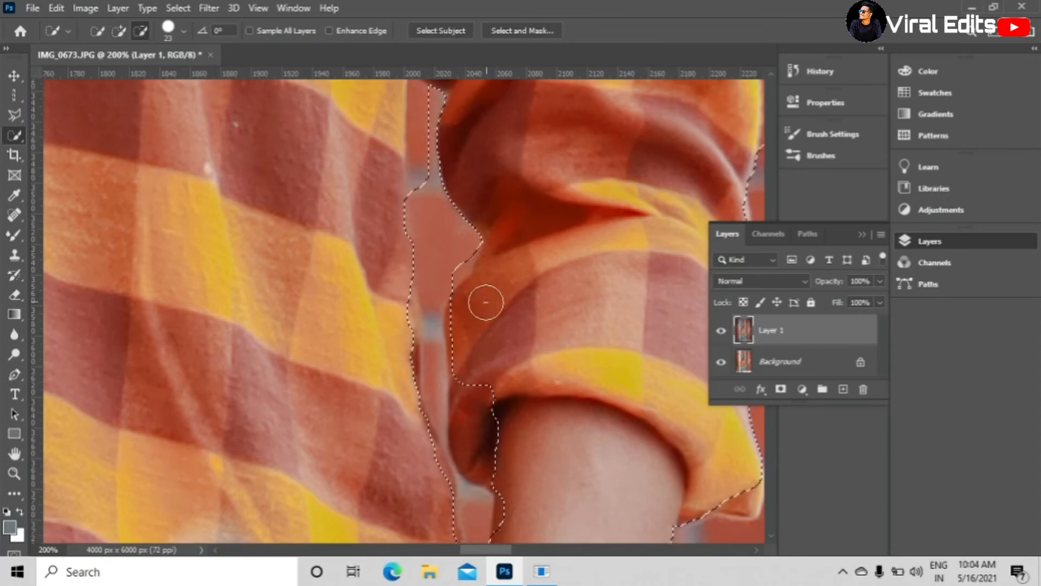
drag(470, 387, 477, 462)
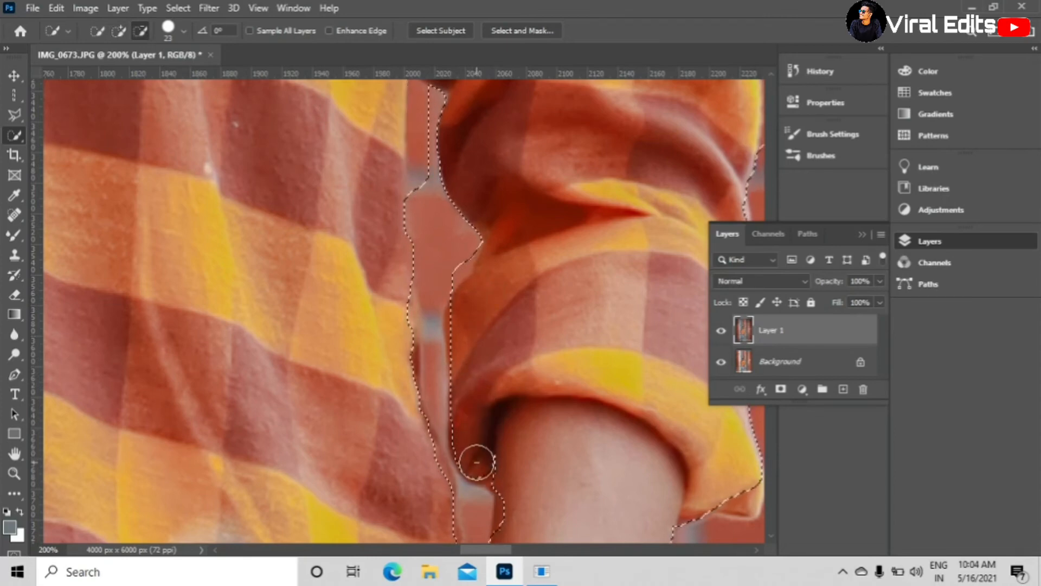
scroll(485, 344, down, 4)
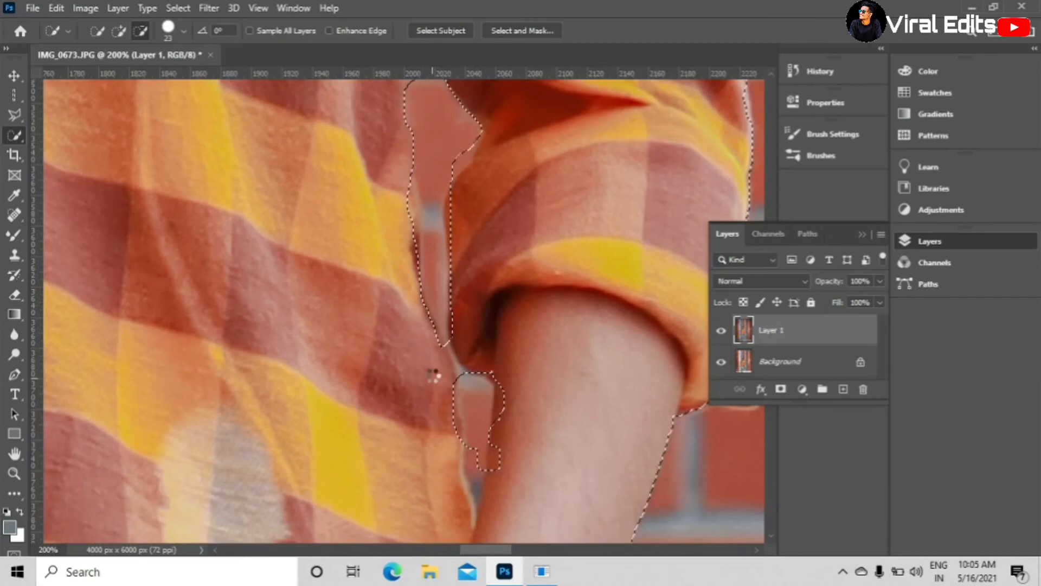
scroll(511, 279, down, 4)
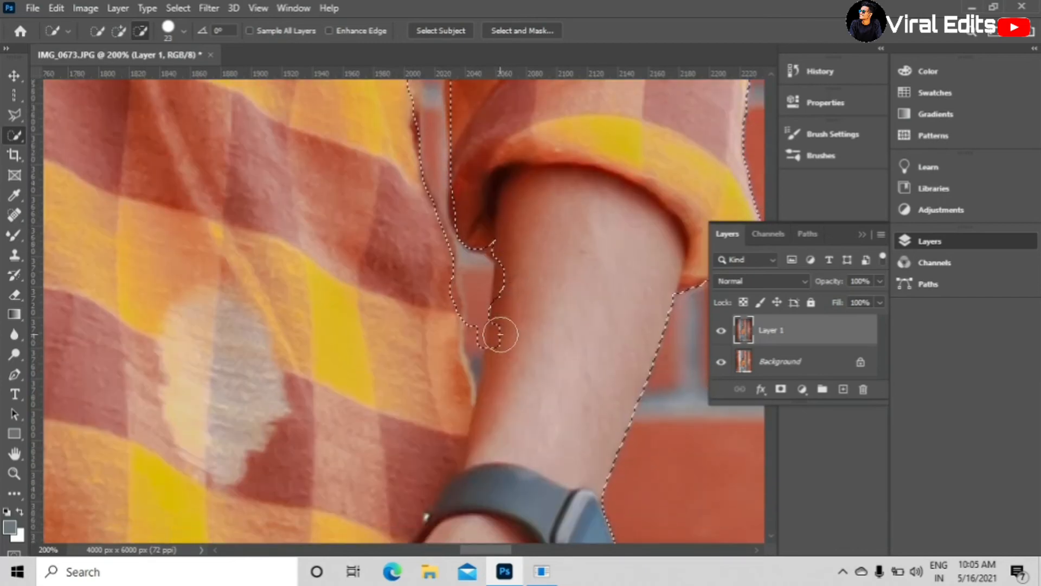
Subtract the forearm and shirt edge around the small gap below the cuff from the background selection
key(ctrl+d)
key(ctrl+minus)
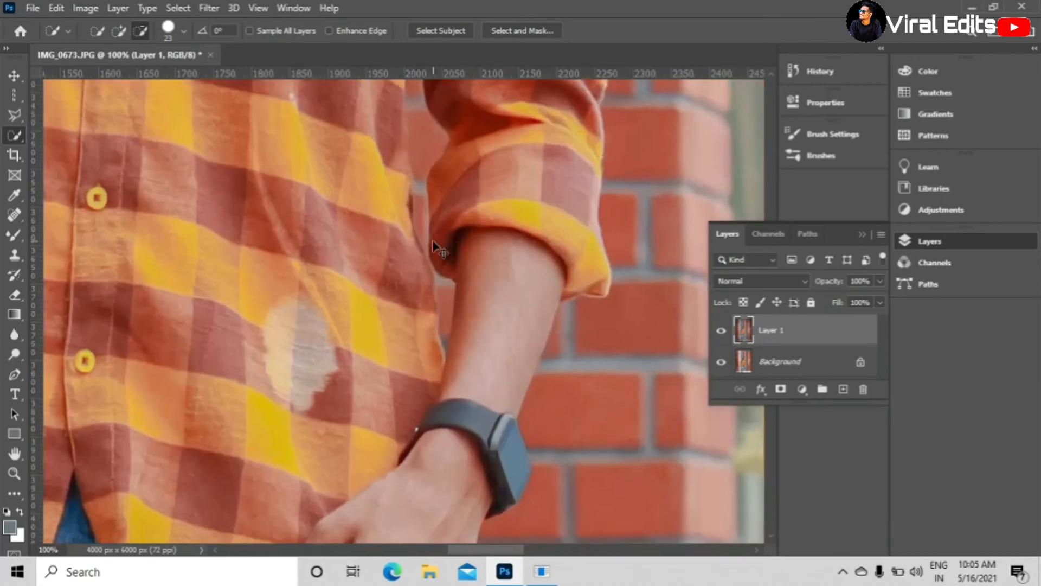
scroll(433, 240, up, 2)
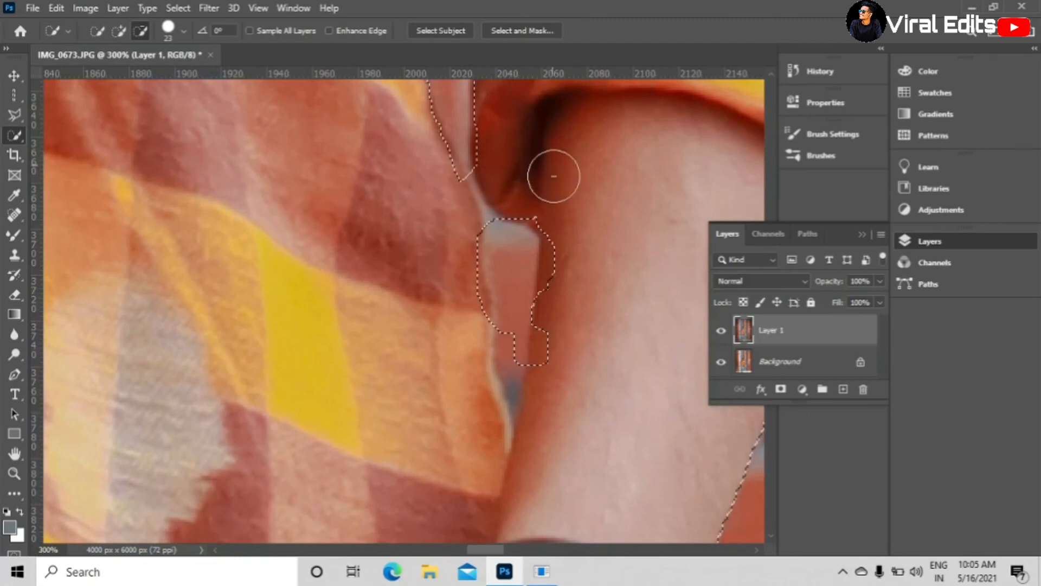
mouse_move(554, 176)
mouse_down()
mouse_move(576, 232)
mouse_move(573, 295)
mouse_move(602, 253)
mouse_move(600, 204)
mouse_move(606, 264)
mouse_move(572, 292)
mouse_move(571, 220)
mouse_move(554, 369)
mouse_up()
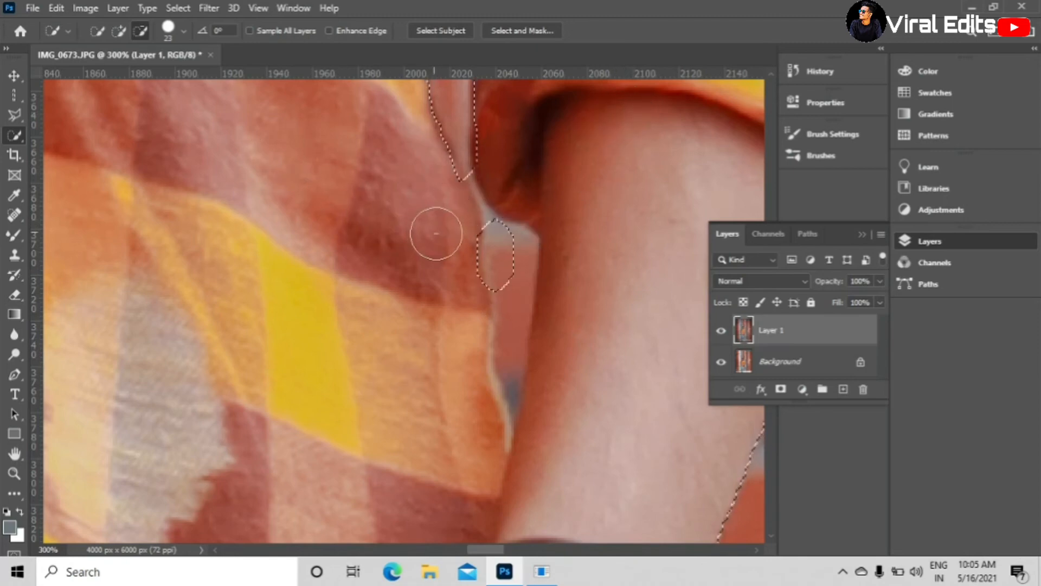
drag(439, 230, 456, 293)
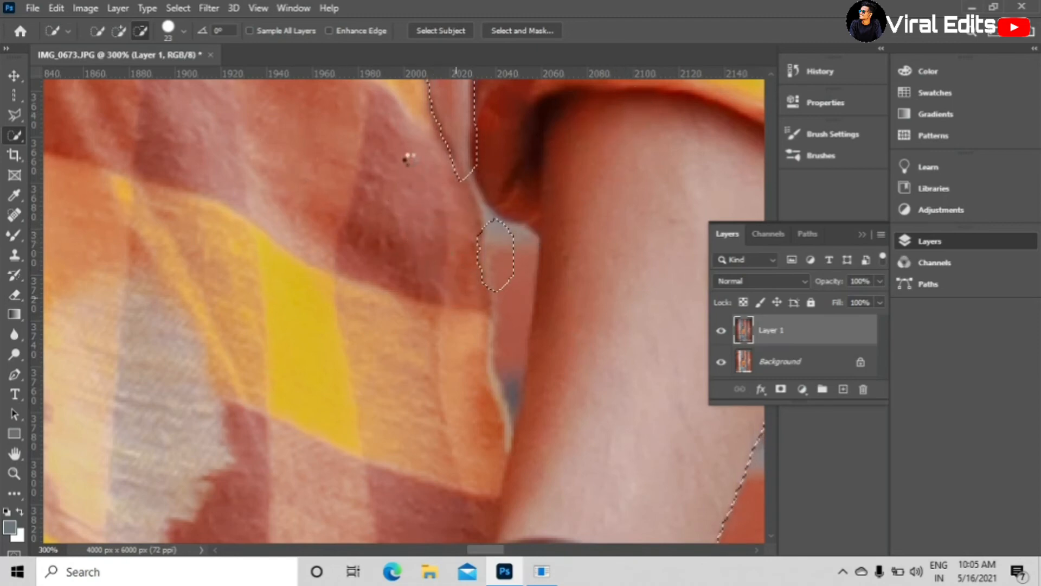
Extend the background selection down the gap between the shirt hem and the forearm
scroll(424, 112, down, 1)
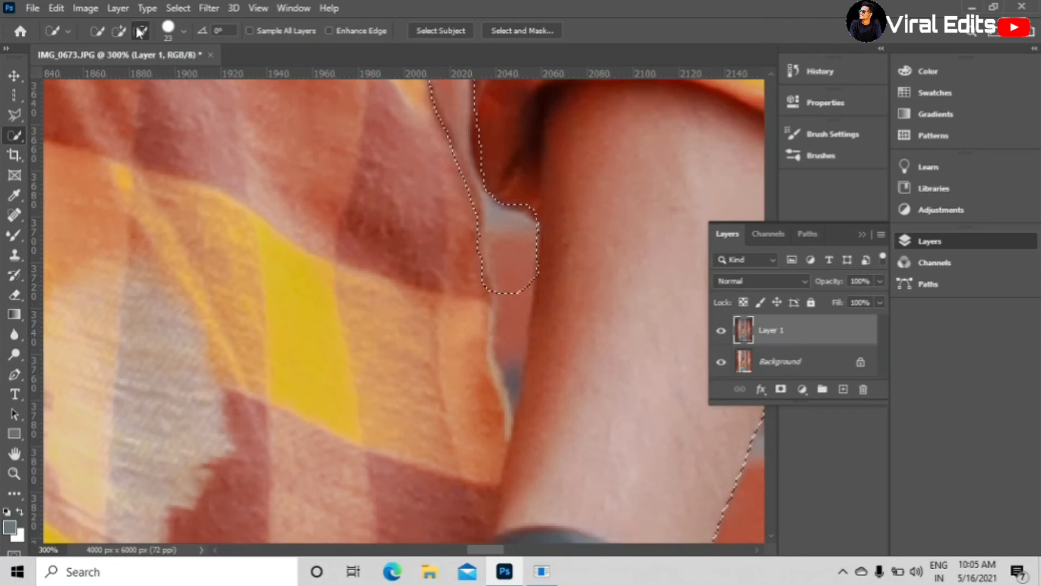
click(118, 31)
key(ctrl+plus)
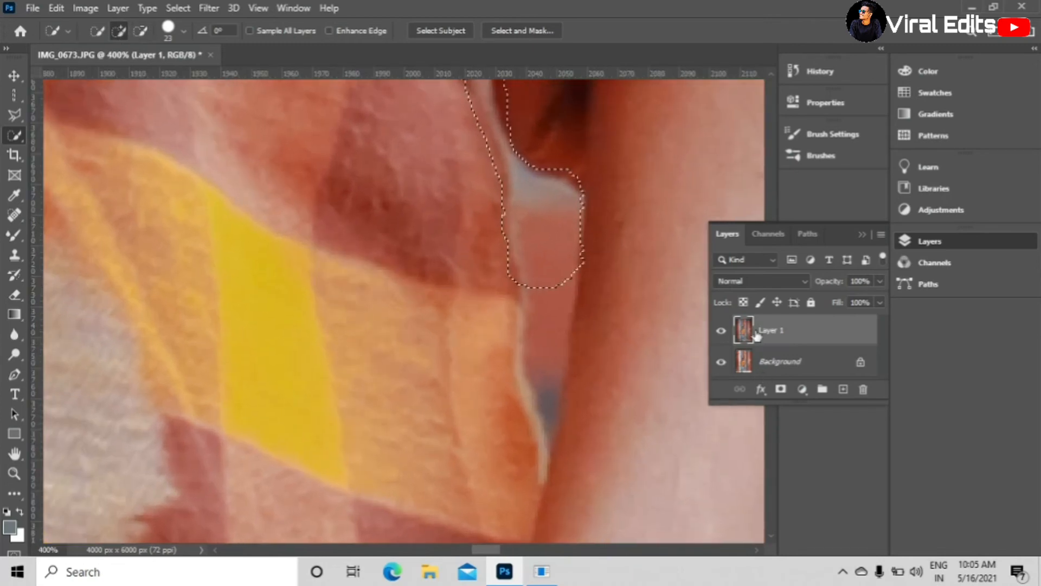
drag(552, 302, 551, 406)
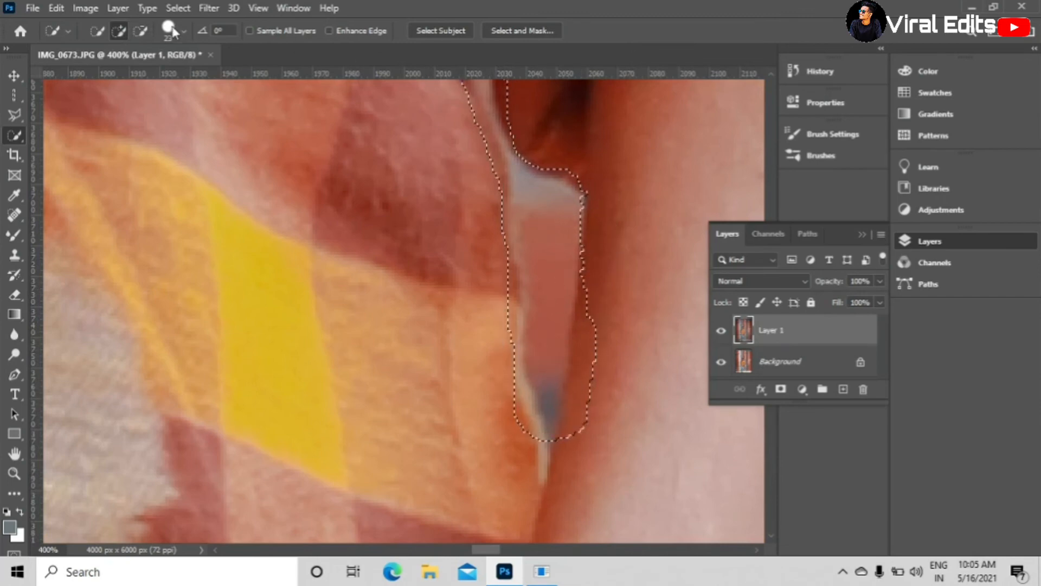
Subtract the forearm edge from the selected gap below the cuff, setting the brush size to 22 px
click(141, 31)
mouse_move(601, 471)
mouse_down()
mouse_move(617, 441)
mouse_move(625, 328)
mouse_up()
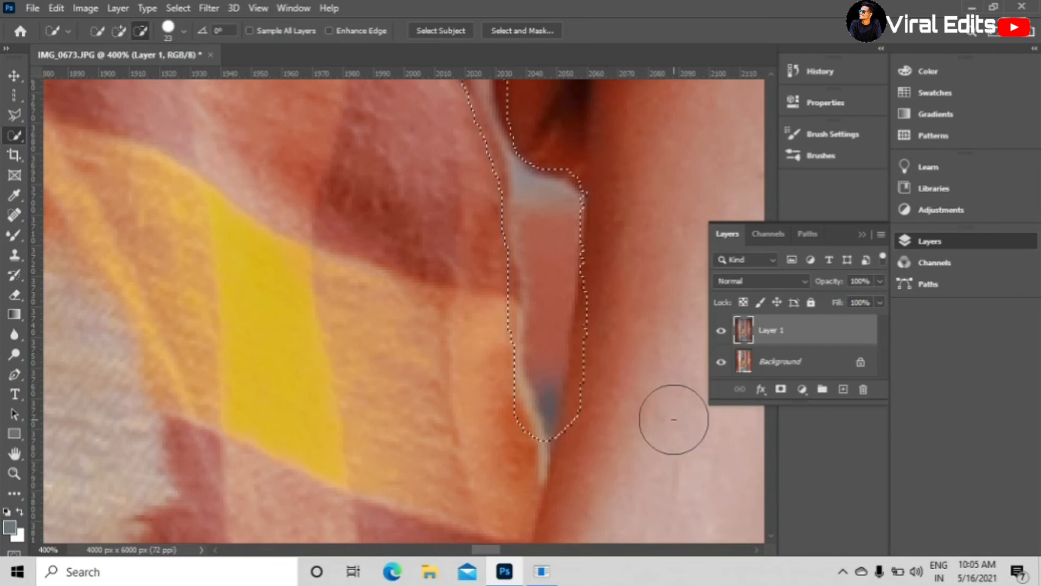
click(177, 33)
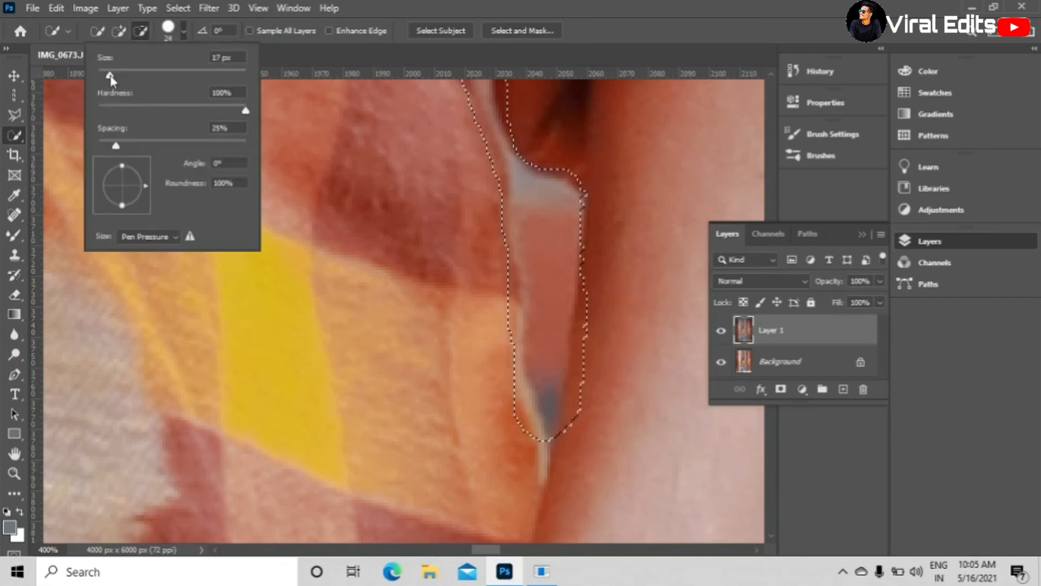
drag(107, 76, 113, 76)
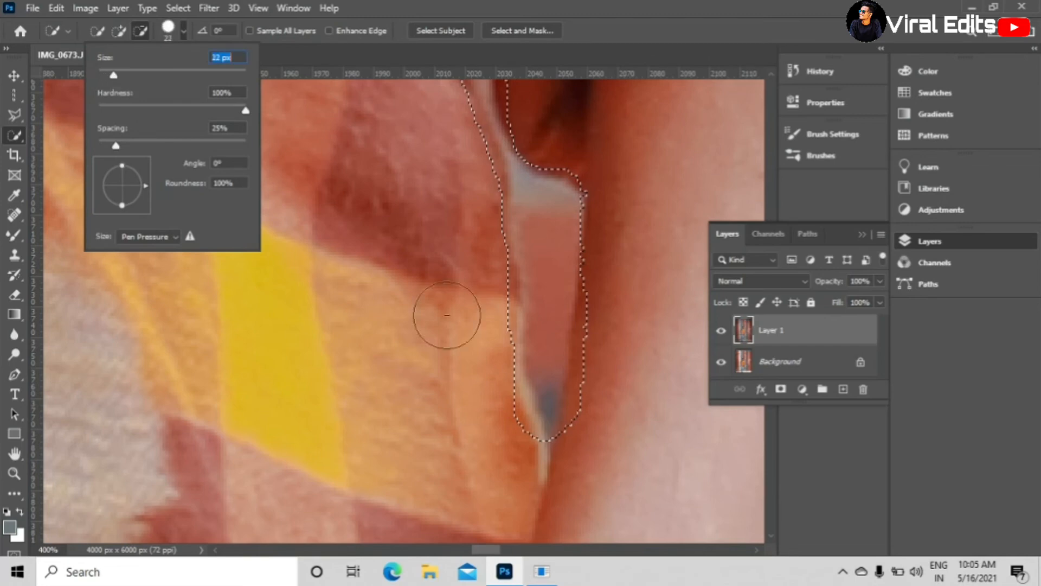
drag(623, 309, 616, 308)
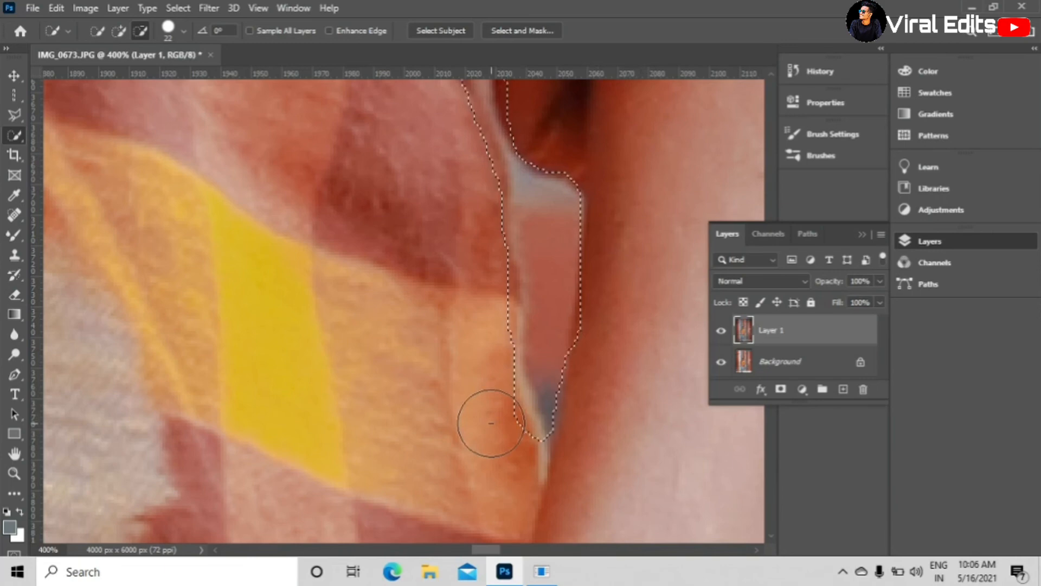
Open the Lens Blur filter for the selected background on Layer 1
key(ctrl+minus)
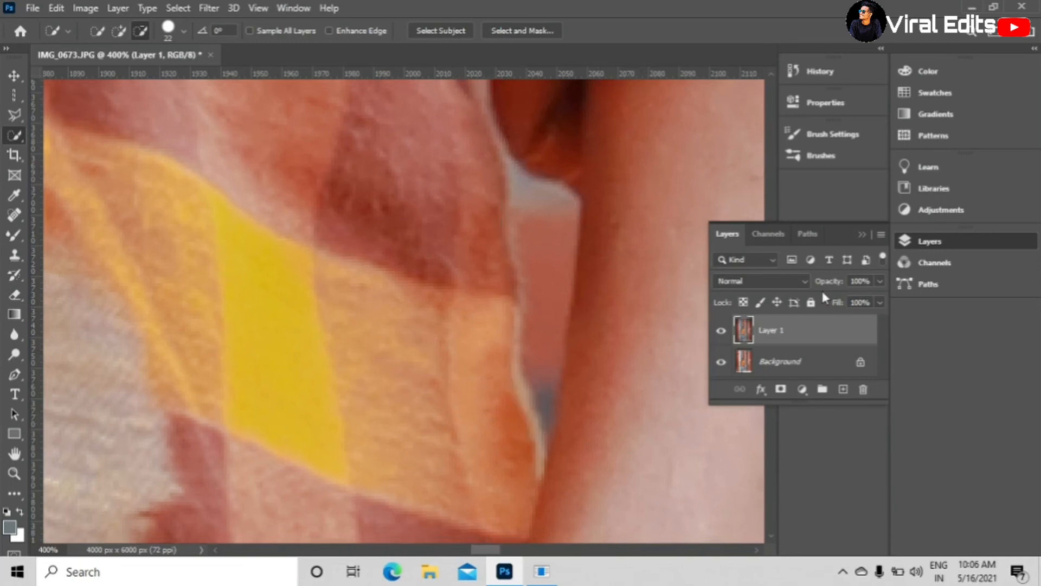
key(ctrl+minus)
key(ctrl+minus)
key(ctrl+minus)
key(ctrl+minus)
key(ctrl+minus)
key(ctrl+minus)
key(ctrl+minus)
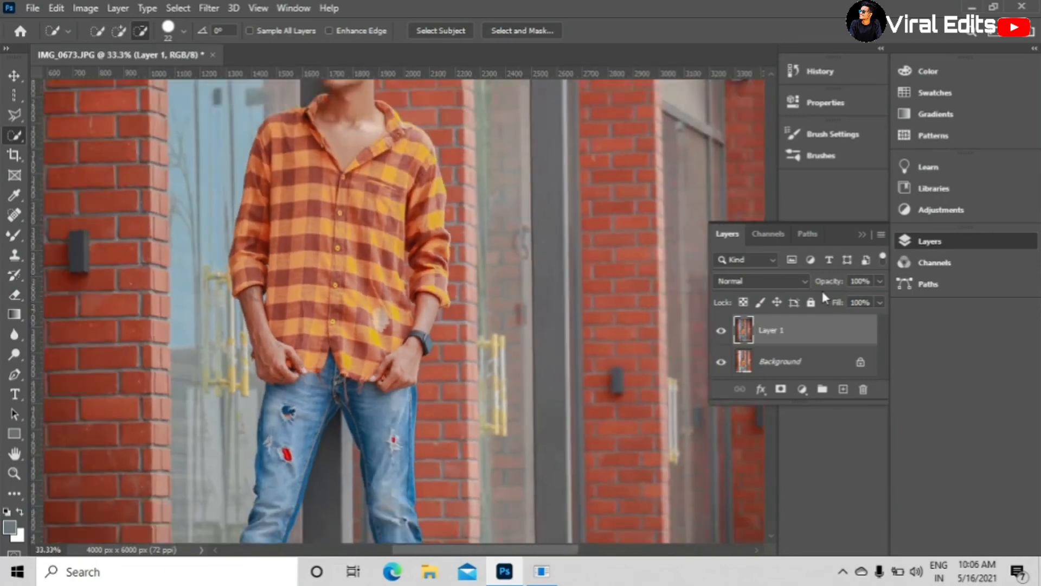
key(ctrl+minus)
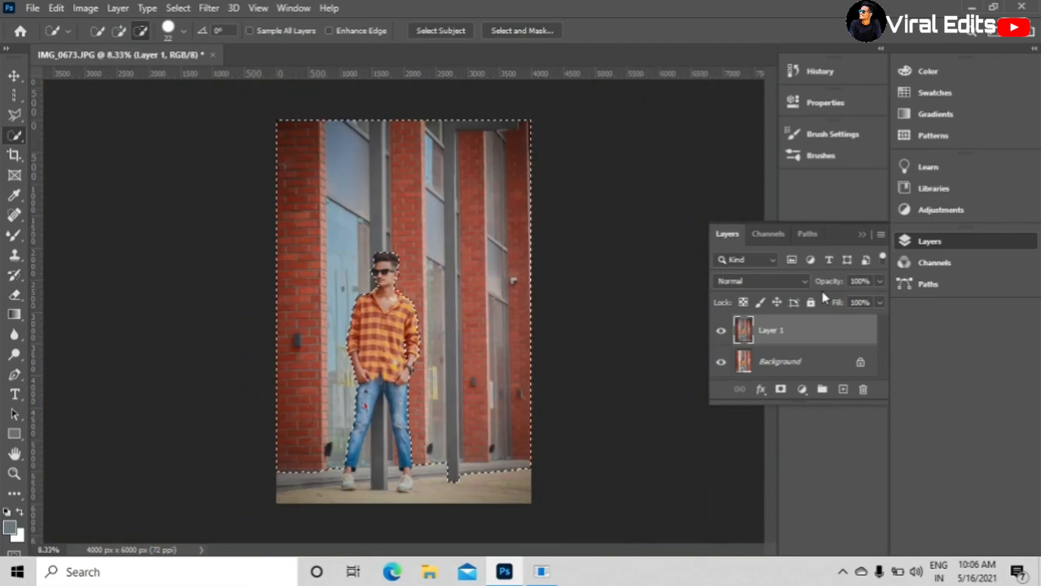
click(216, 9)
mouse_move(310, 184)
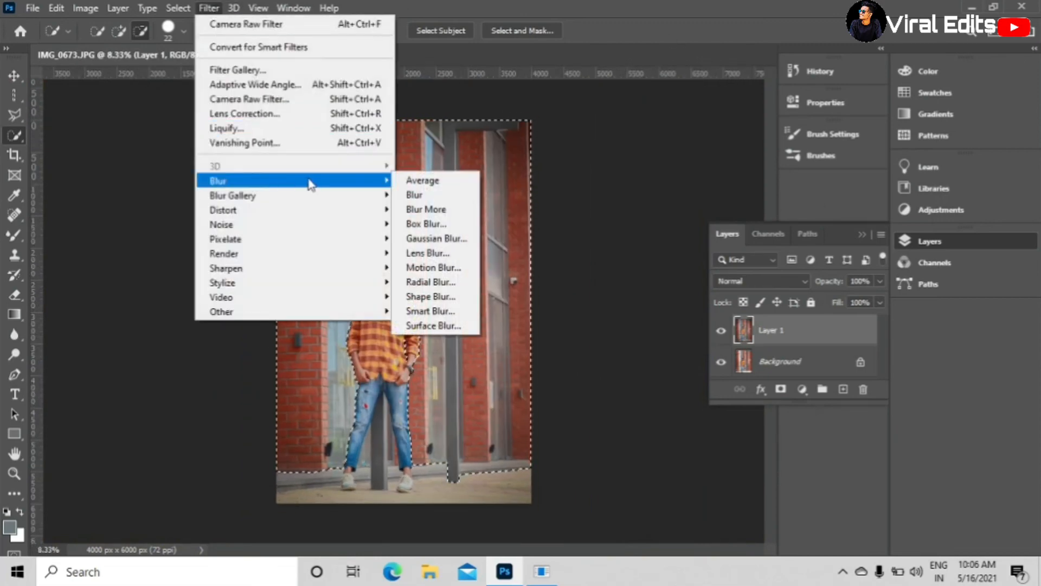
click(420, 254)
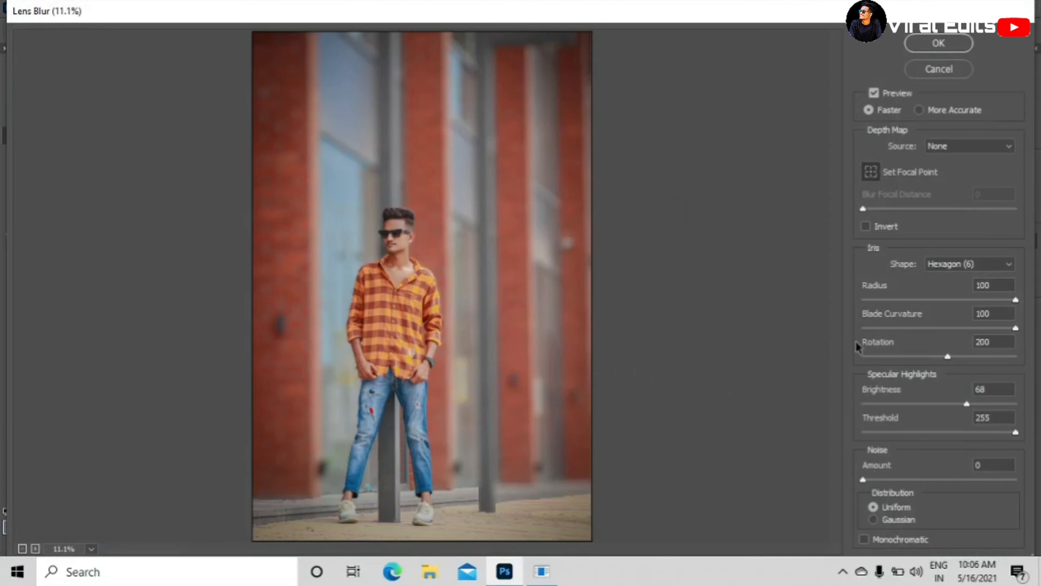
Apply the Lens Blur with radius 32, rotation 139, specular highlight brightness 38 and threshold 255
drag(947, 357, 889, 361)
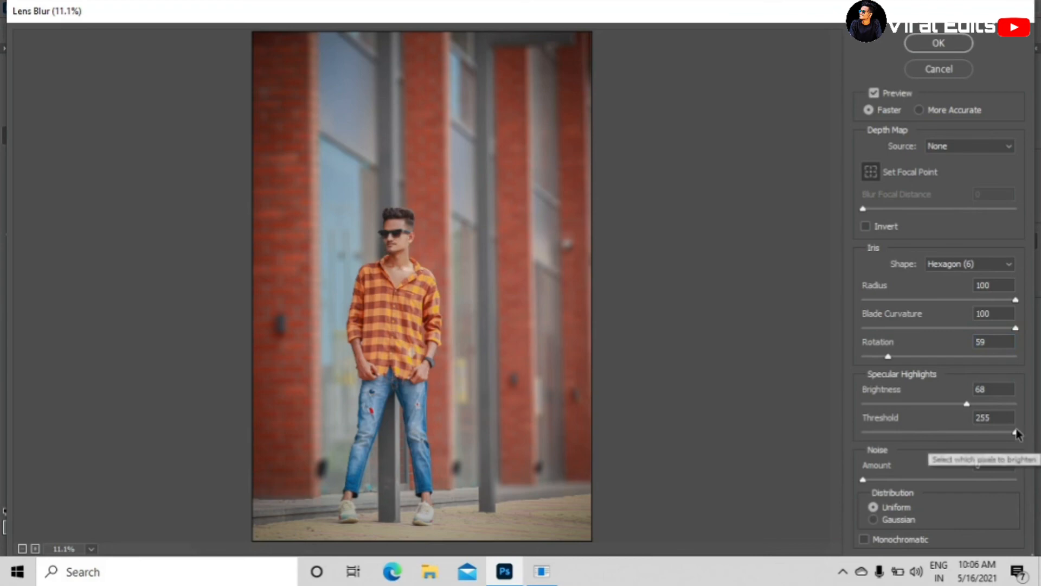
mouse_move(1015, 432)
mouse_down()
mouse_move(941, 433)
mouse_move(1016, 432)
mouse_up()
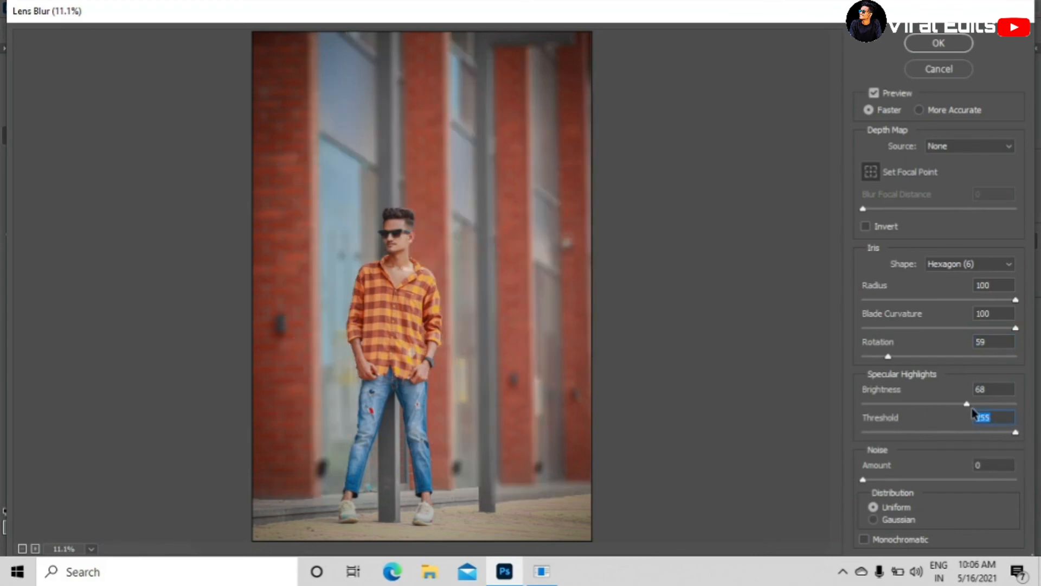
drag(966, 404, 920, 405)
drag(1018, 306, 913, 318)
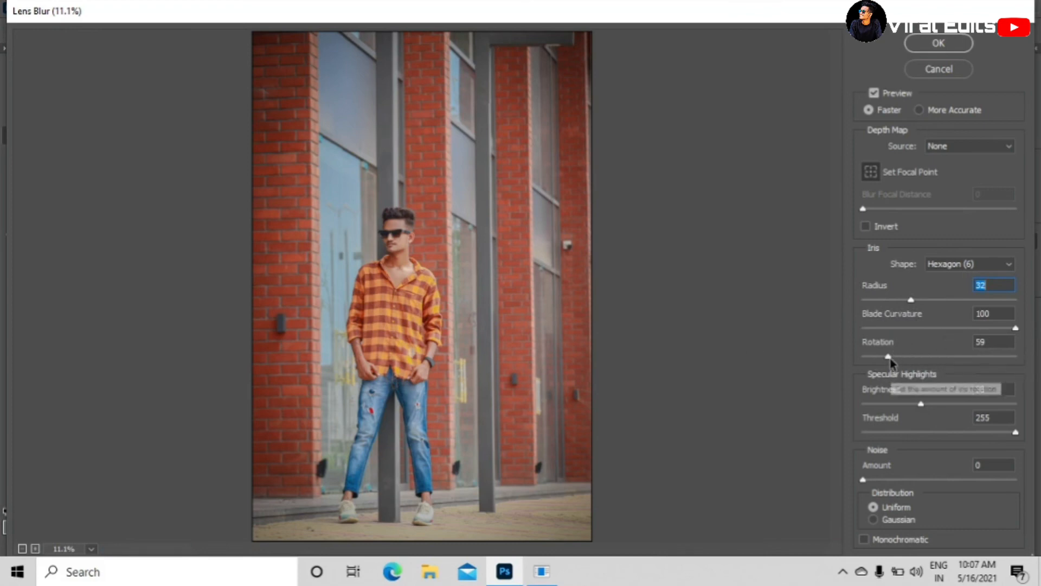
drag(889, 357, 925, 364)
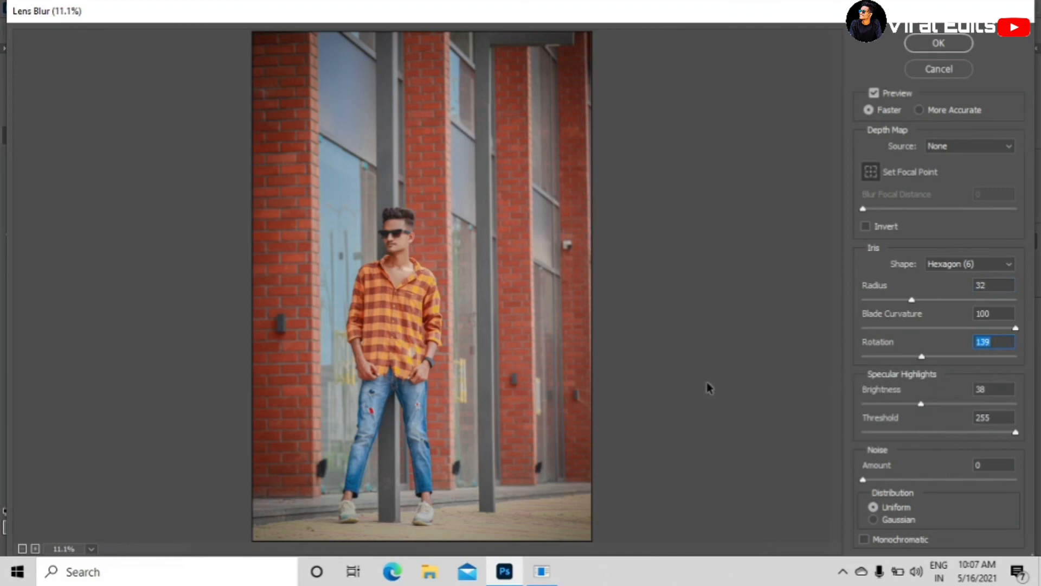
click(929, 44)
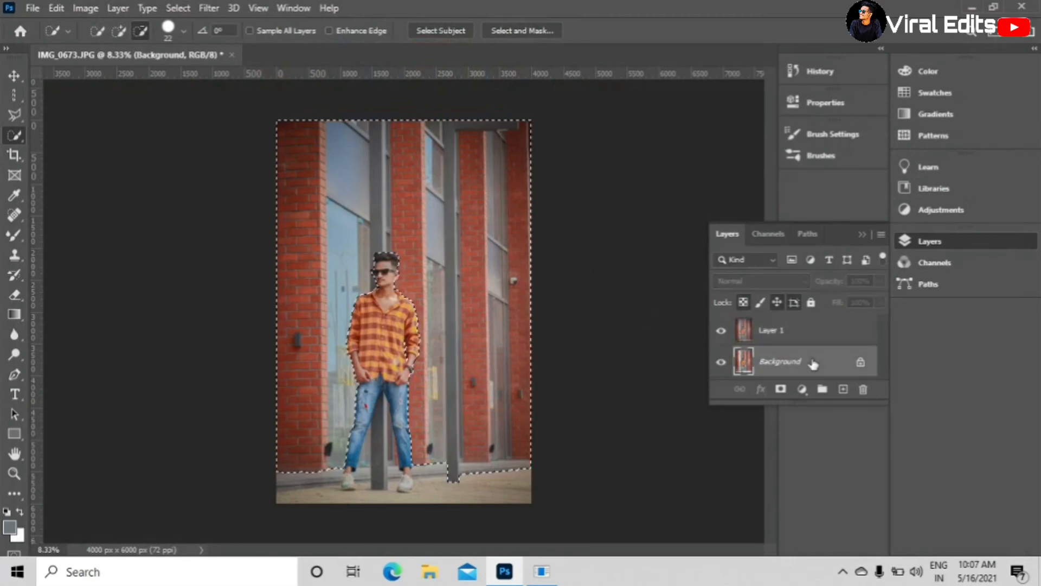
Copy the selected background area of Layer 1 to a new layer
click(792, 333)
key(Return)
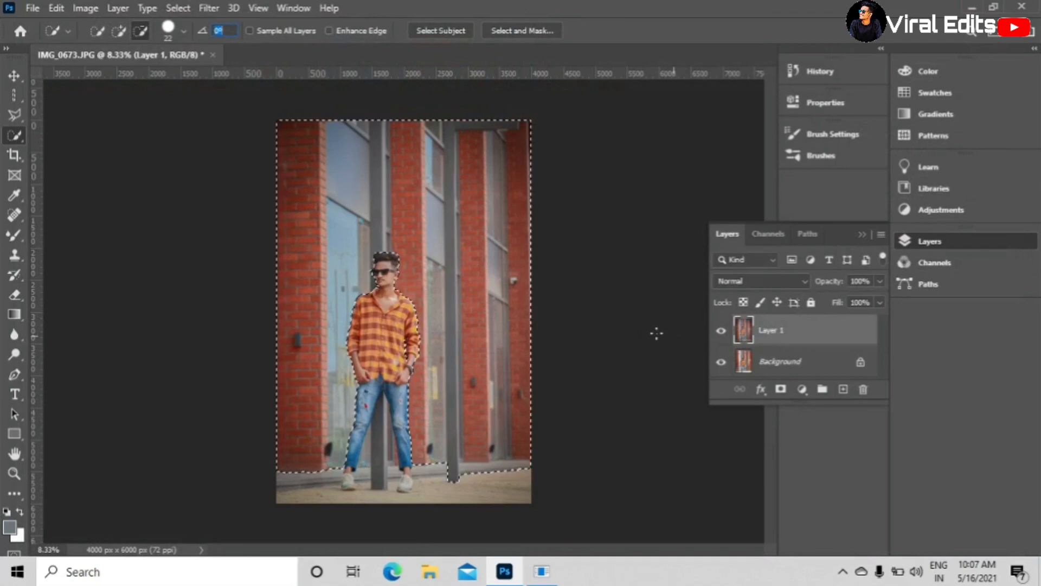
key(ctrl+j)
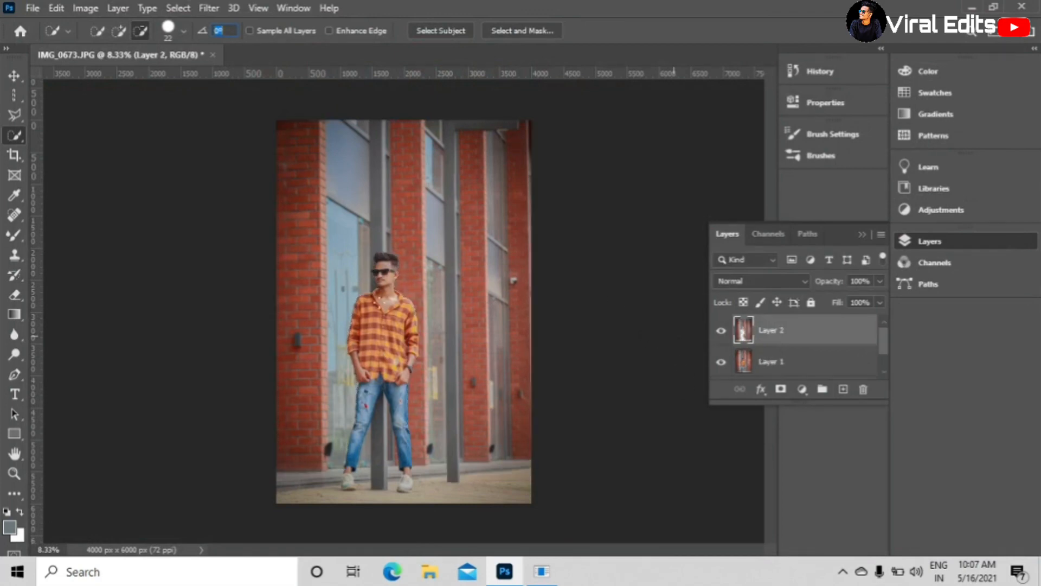
Examine the blurred background and the edges around the man up close and in the whole image
click(14, 473)
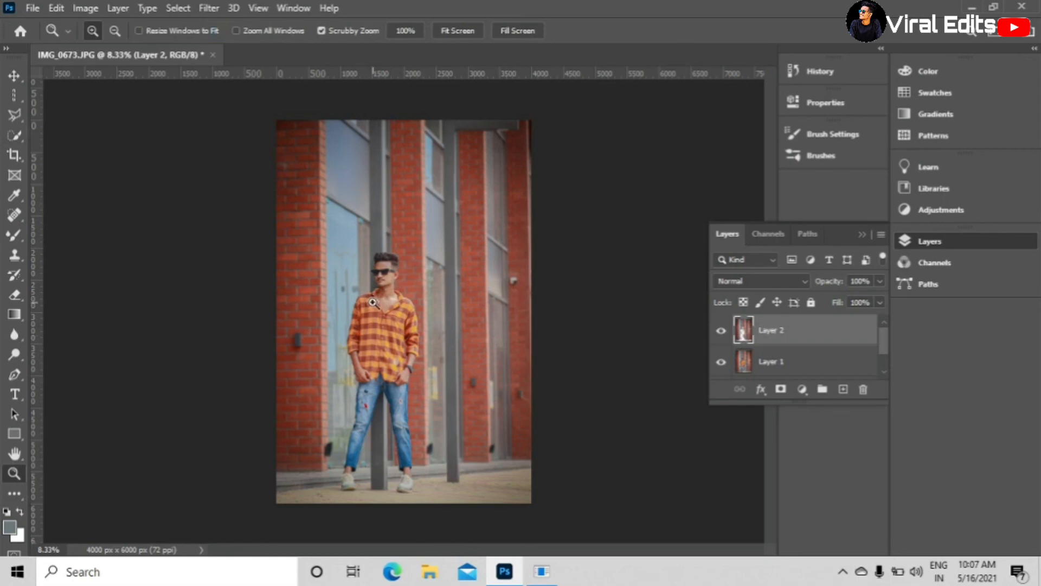
drag(372, 302, 410, 336)
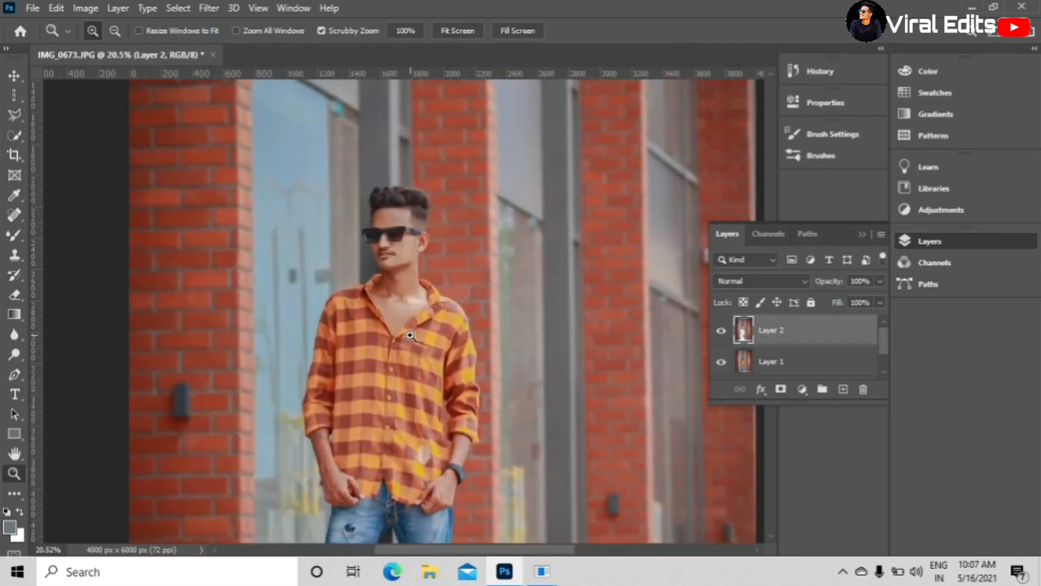
right_click(410, 336)
click(419, 343)
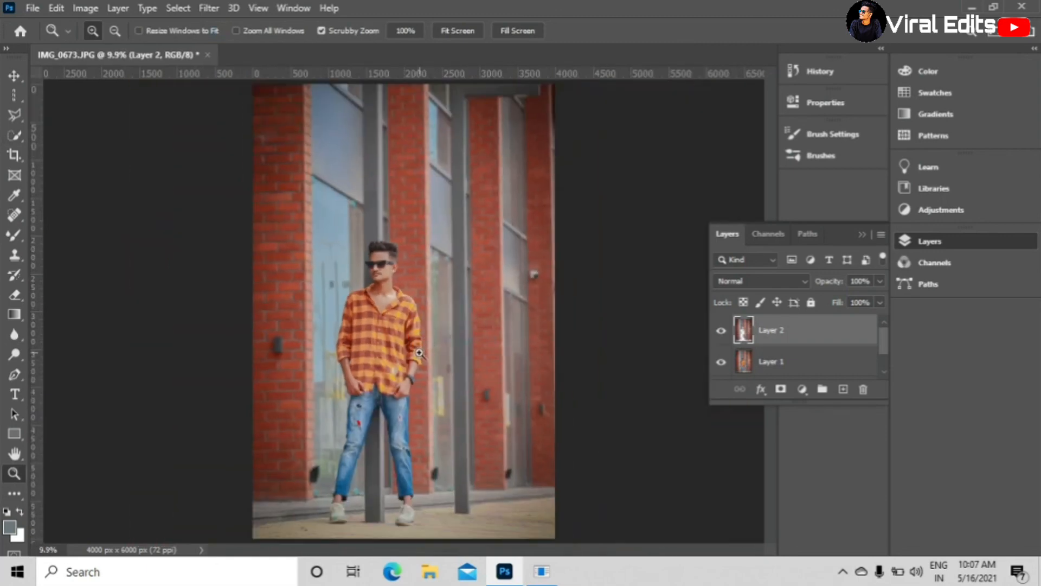
drag(396, 346, 405, 346)
right_click(405, 346)
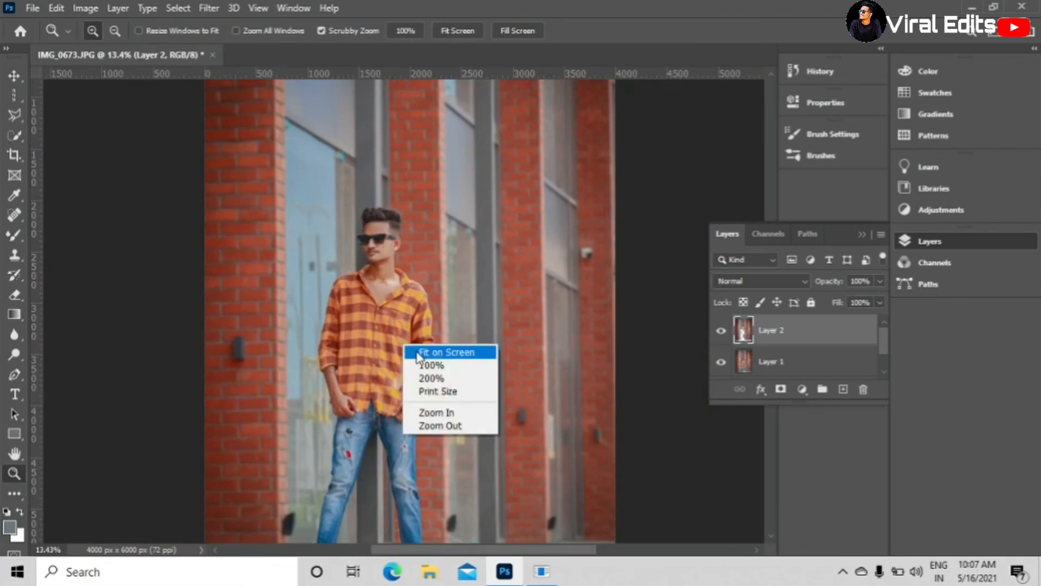
click(421, 355)
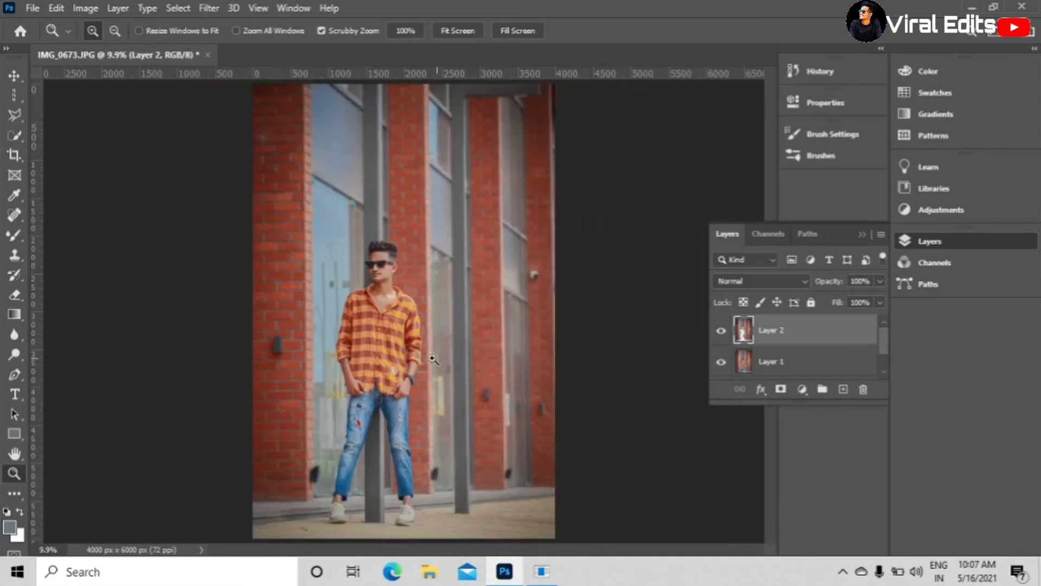
drag(398, 341, 436, 347)
scroll(410, 368, up, 3)
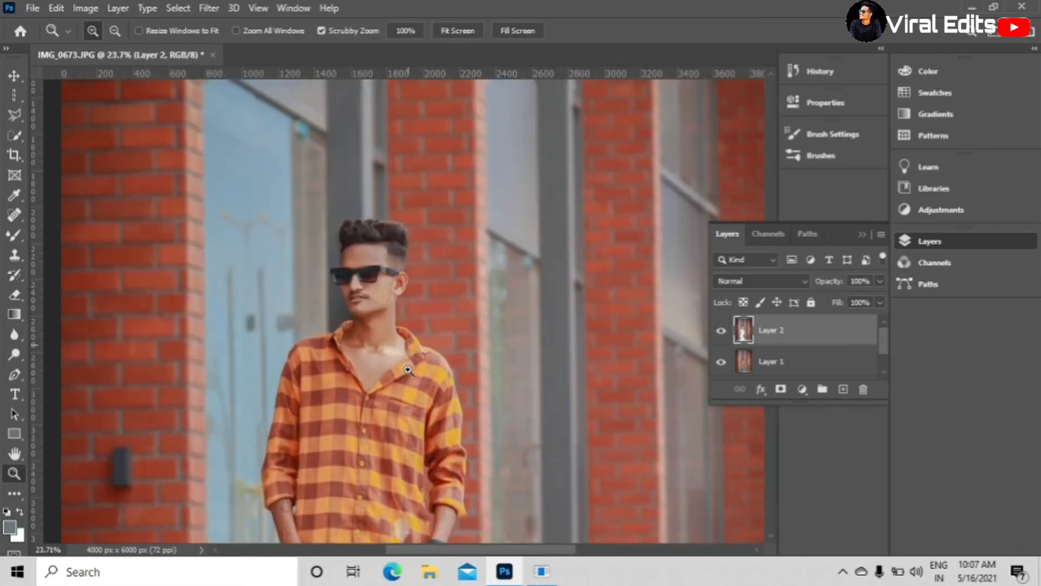
scroll(408, 369, down, 3)
right_click(406, 348)
click(412, 340)
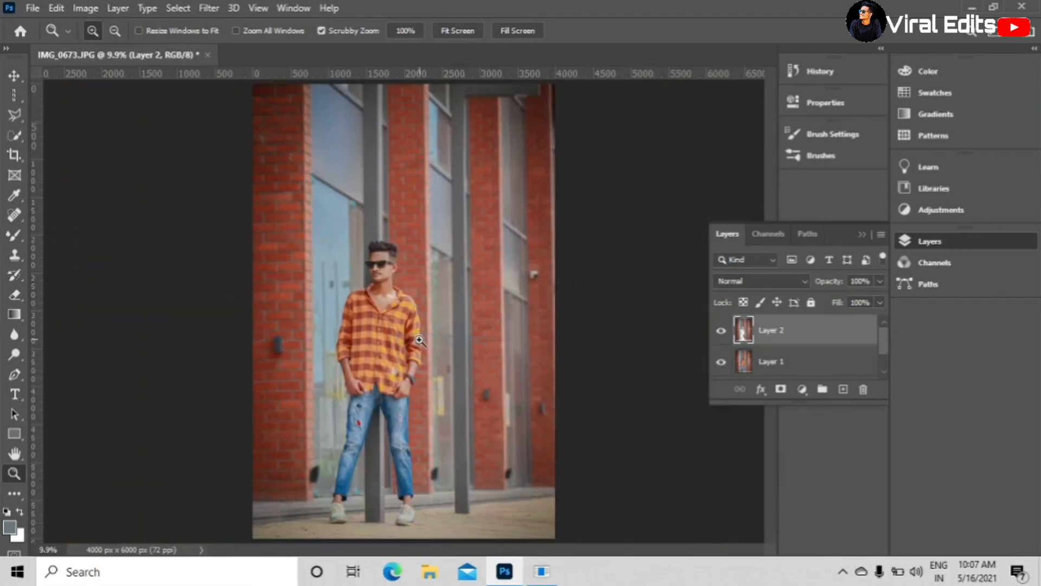